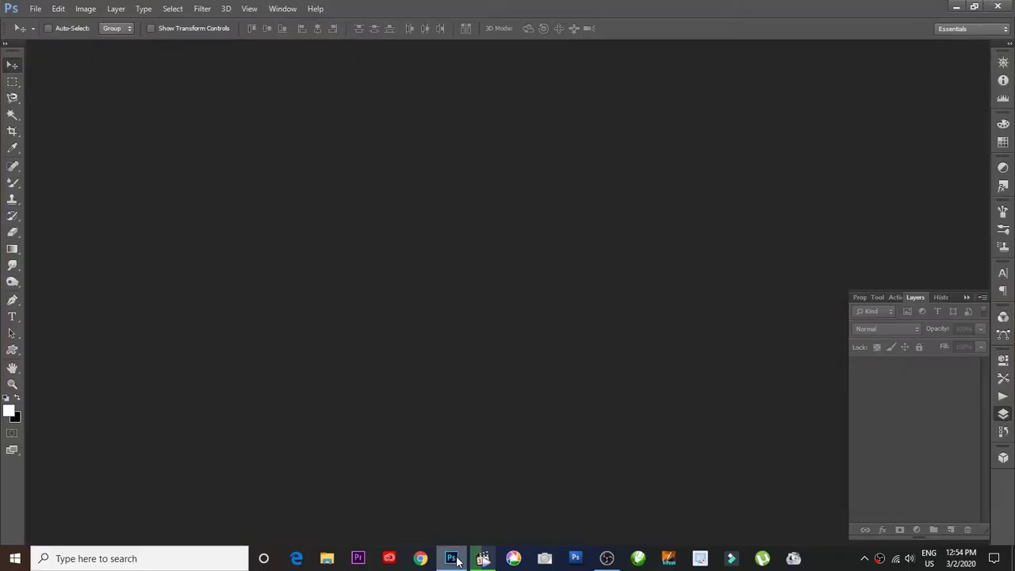
Open DSC_4208.JPG as a docked tab and duplicate its Background into Layer 1.
{"action": "double_click", "coordinate": [89, 109]}
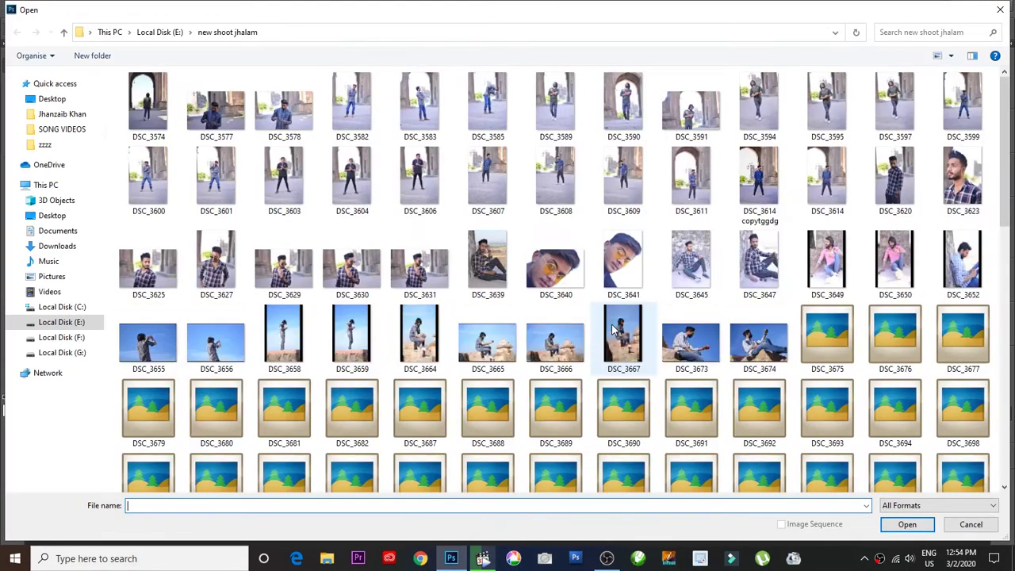
{"action": "scroll", "coordinate": [611, 329], "scroll_direction": "down", "scroll_amount": 10}
{"action": "scroll", "coordinate": [612, 329], "scroll_direction": "down", "scroll_amount": 10}
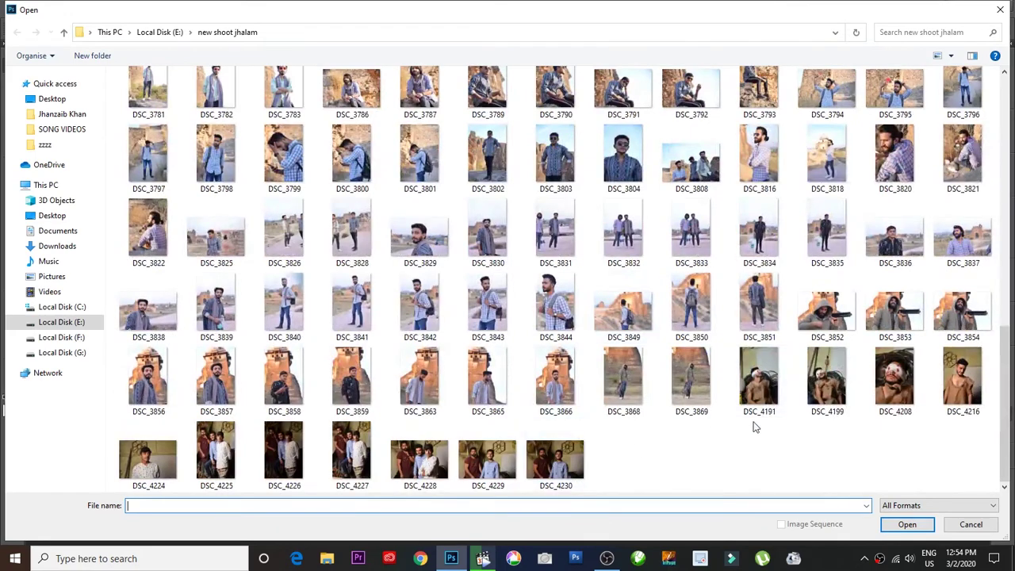
{"action": "double_click", "coordinate": [894, 381]}
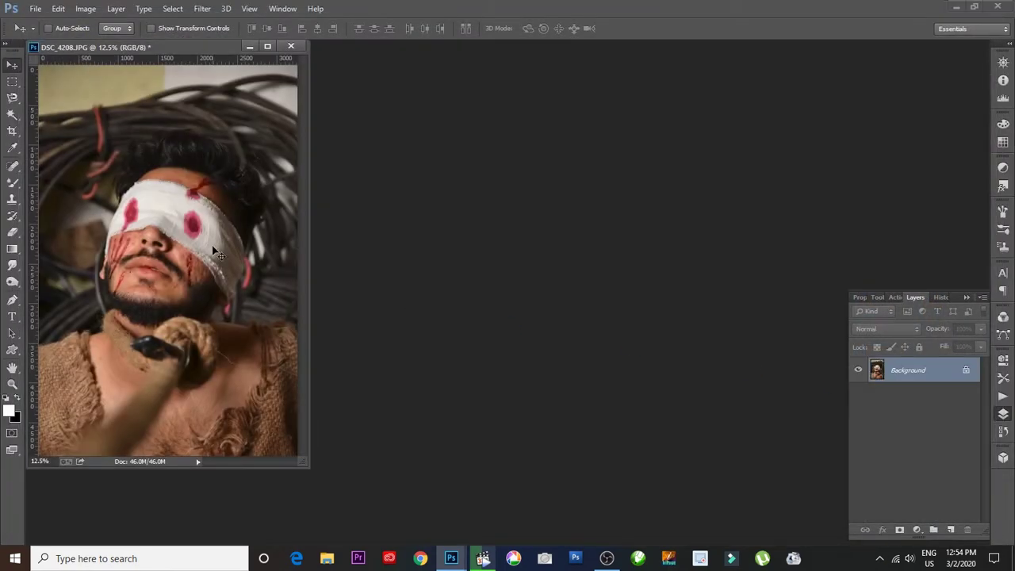
{"action": "left_click_drag", "start_coordinate": [193, 52], "coordinate": [262, 49]}
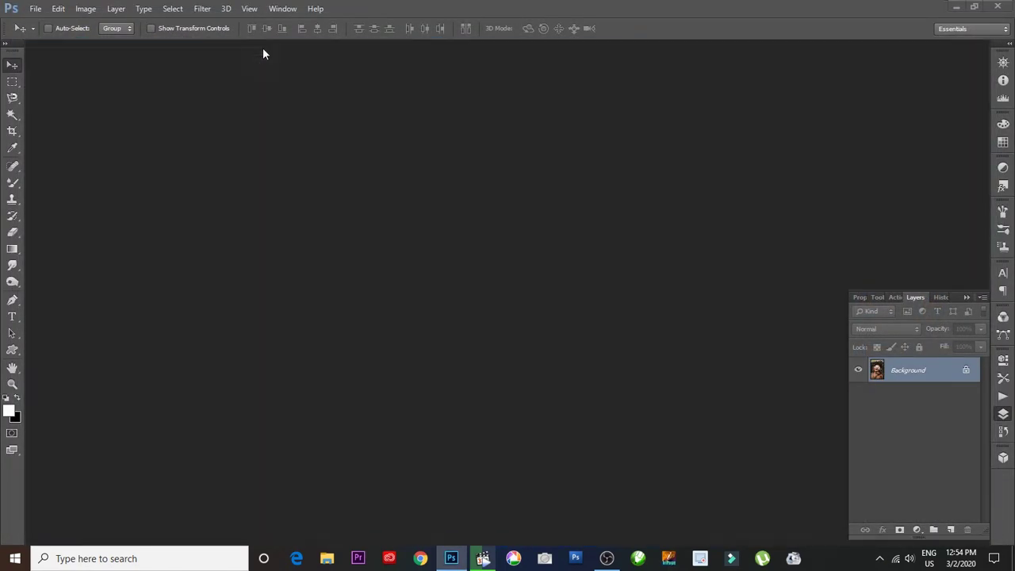
{"action": "key", "text": "ctrl+j"}
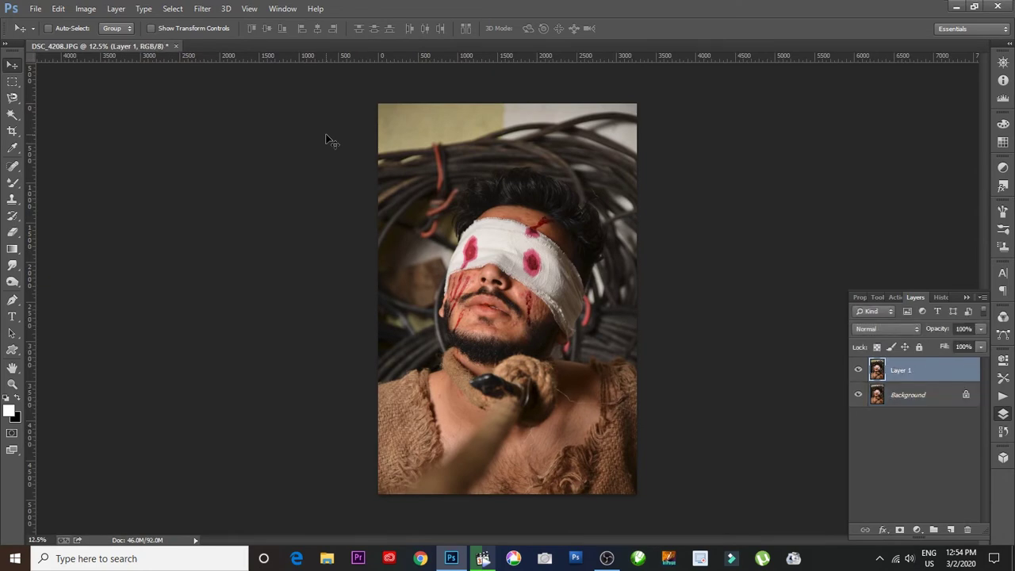
Apply Camera Raw Filter: Exposure -0.40, Contrast +4, Highlights -24, Shadows +13, Clarity +8.
{"action": "left_click", "coordinate": [202, 8]}
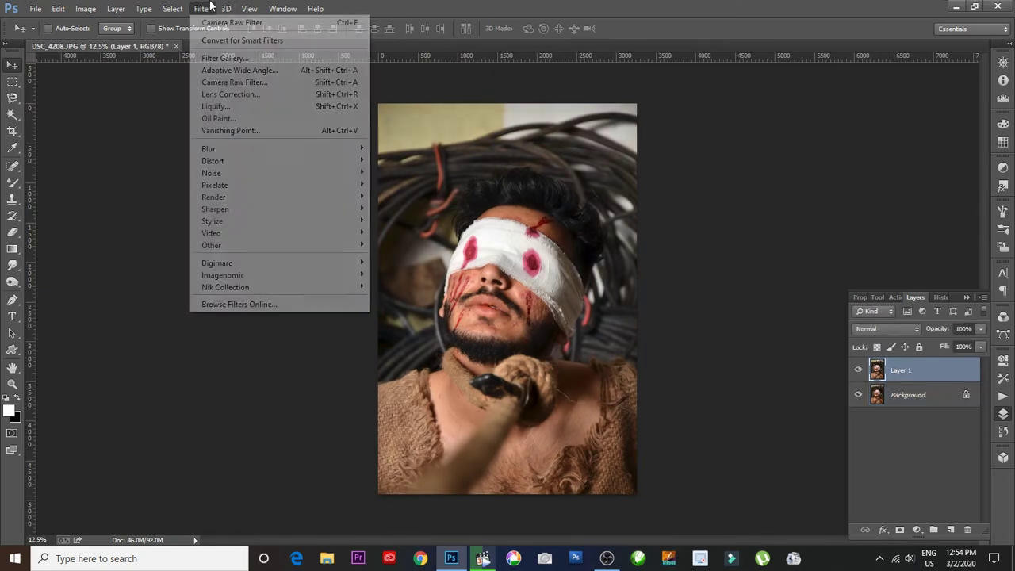
{"action": "left_click", "coordinate": [229, 83]}
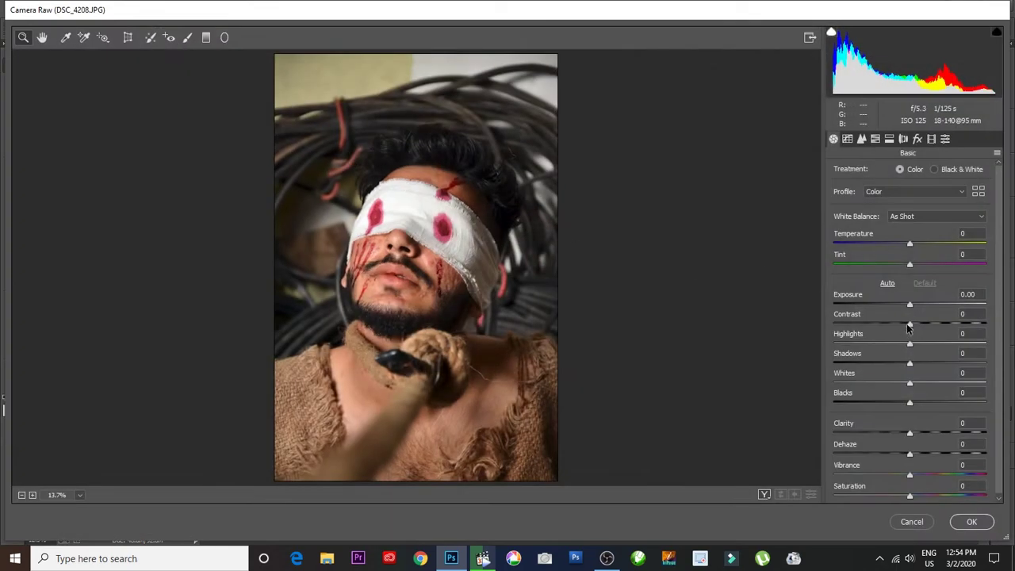
{"action": "mouse_move", "coordinate": [912, 325]}
{"action": "left_mouse_down"}
{"action": "mouse_move", "coordinate": [914, 309]}
{"action": "mouse_move", "coordinate": [903, 305]}
{"action": "left_mouse_up"}
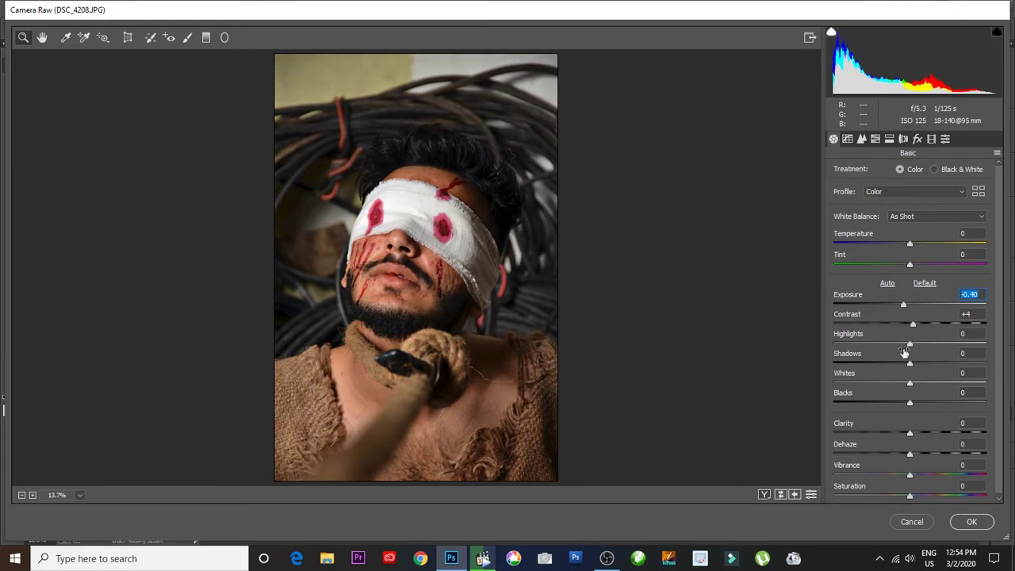
{"action": "mouse_move", "coordinate": [909, 344]}
{"action": "left_mouse_down"}
{"action": "mouse_move", "coordinate": [847, 349]}
{"action": "mouse_move", "coordinate": [919, 362]}
{"action": "left_mouse_up"}
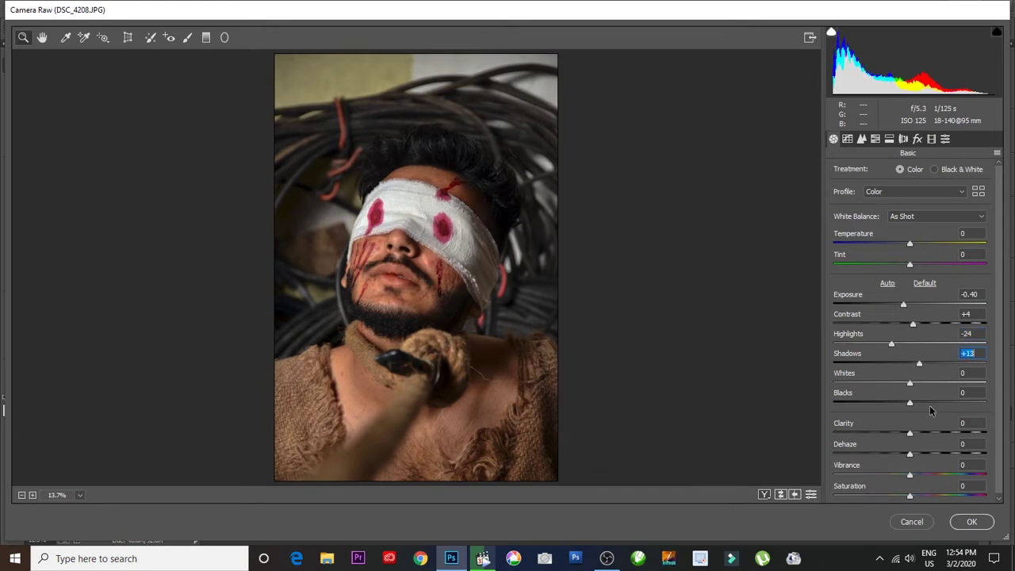
{"action": "left_click", "coordinate": [971, 521]}
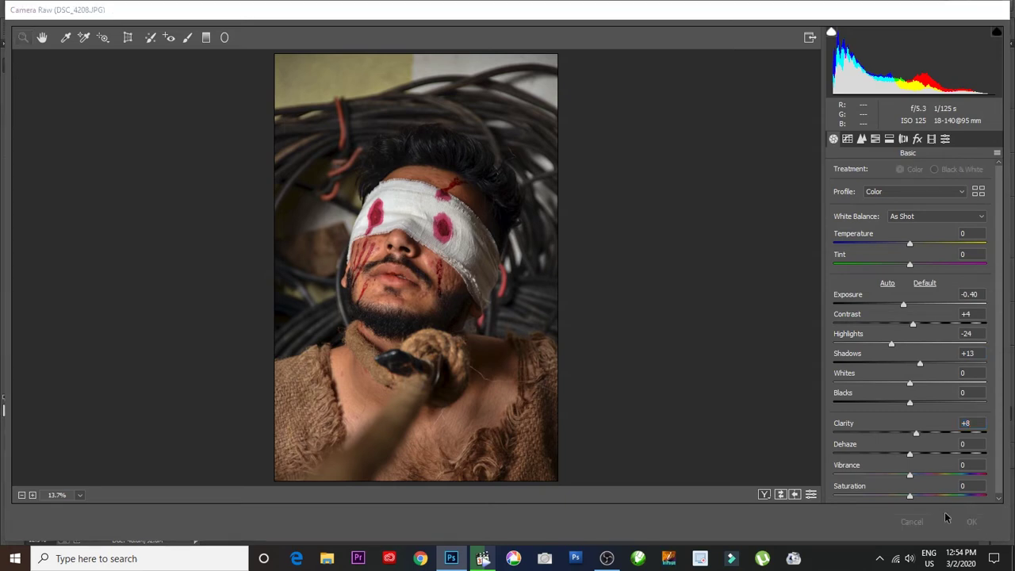
Zoom into the portrait and open Liquify with Shift+Ctrl+X.
{"action": "scroll", "coordinate": [511, 294], "scroll_direction": "up", "scroll_amount": 1}
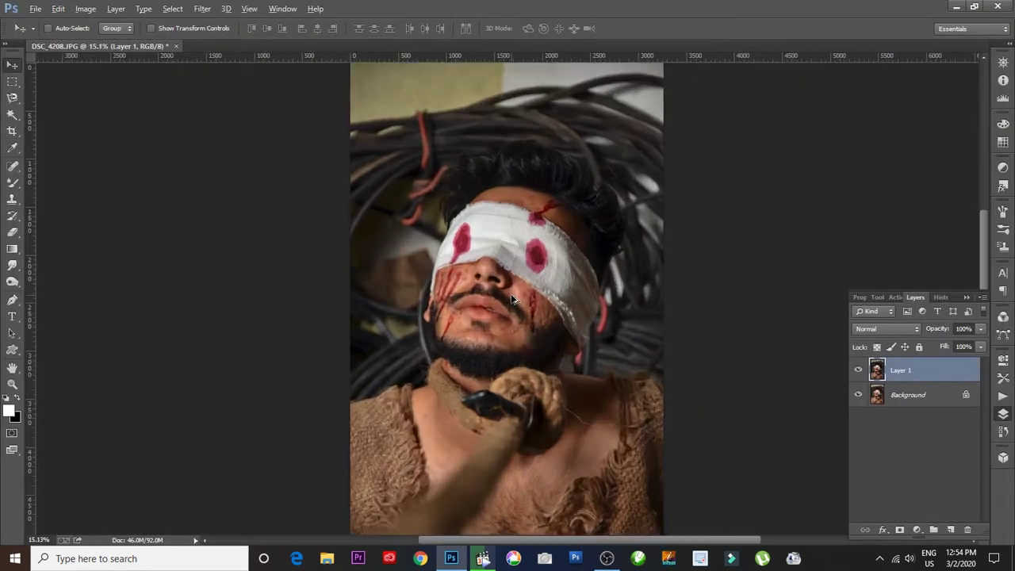
{"action": "scroll", "coordinate": [511, 293], "scroll_direction": "up", "scroll_amount": 2}
{"action": "scroll", "coordinate": [511, 293], "scroll_direction": "up", "scroll_amount": 2}
{"action": "scroll", "coordinate": [510, 293], "scroll_direction": "up", "scroll_amount": 1}
{"action": "scroll", "coordinate": [511, 293], "scroll_direction": "up", "scroll_amount": 1}
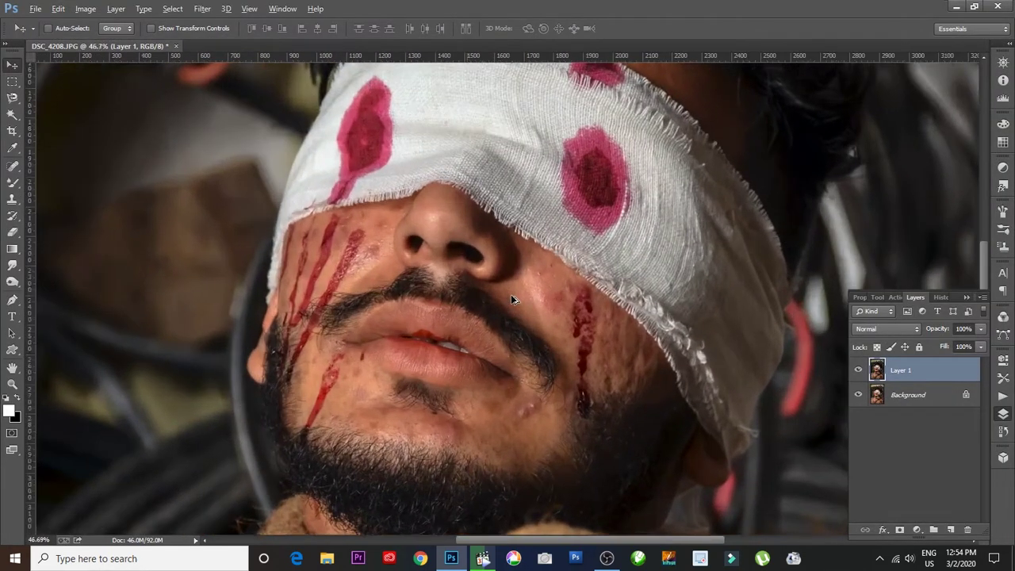
{"action": "scroll", "coordinate": [510, 294], "scroll_direction": "up", "scroll_amount": 1}
{"action": "scroll", "coordinate": [511, 294], "scroll_direction": "down", "scroll_amount": 1}
{"action": "scroll", "coordinate": [510, 294], "scroll_direction": "down", "scroll_amount": 2}
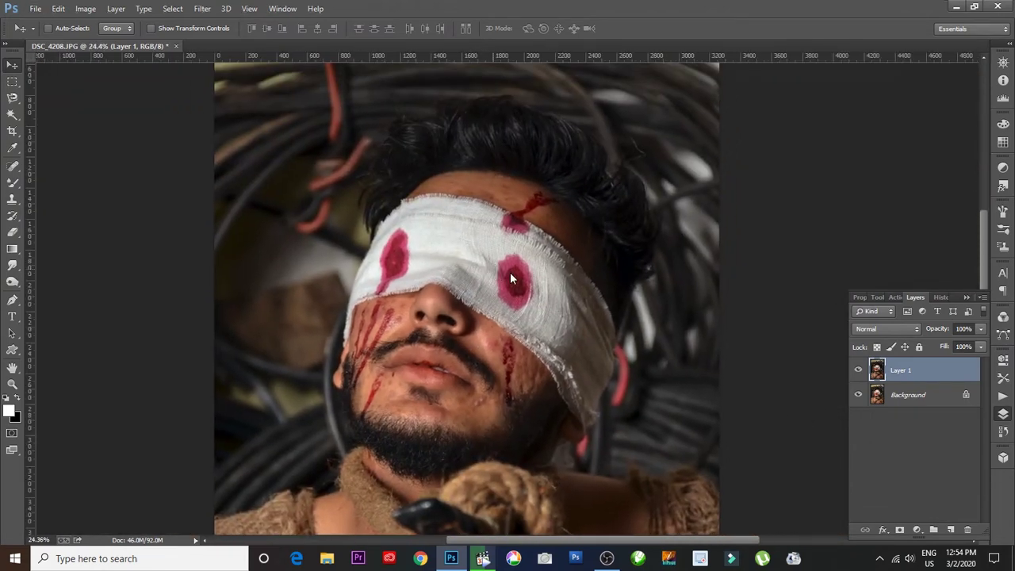
{"action": "key", "text": "shift+ctrl+x"}
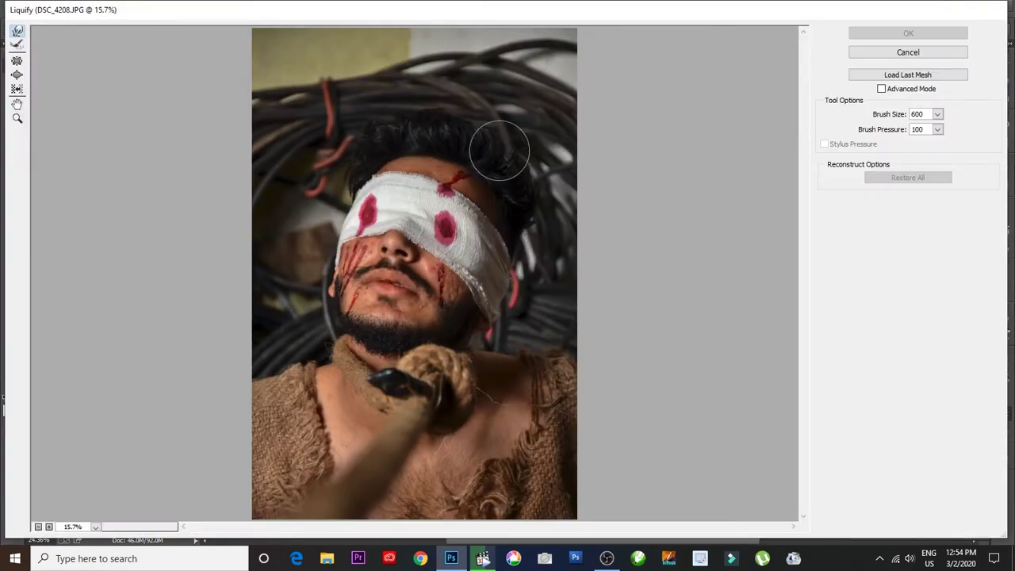
Push the hair upward with a 900–1100 px Forward Warp brush and apply the warp.
{"action": "key", "text": "bracketright"}
{"action": "key", "text": "bracketright"}
{"action": "key", "text": "bracketright"}
{"action": "left_click_drag", "start_coordinate": [508, 163], "coordinate": [537, 166]}
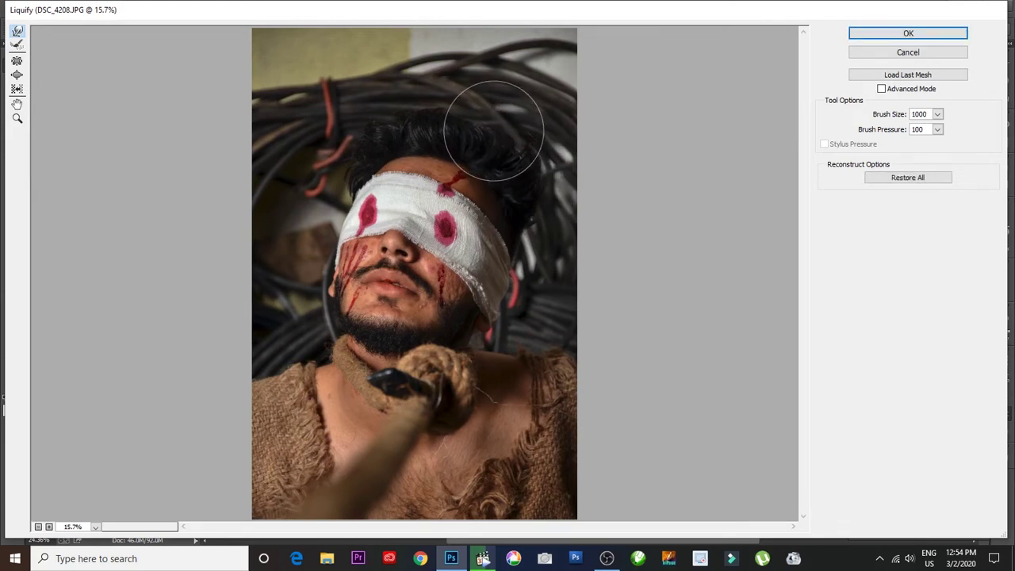
{"action": "key", "text": "bracketright"}
{"action": "key", "text": "bracketright"}
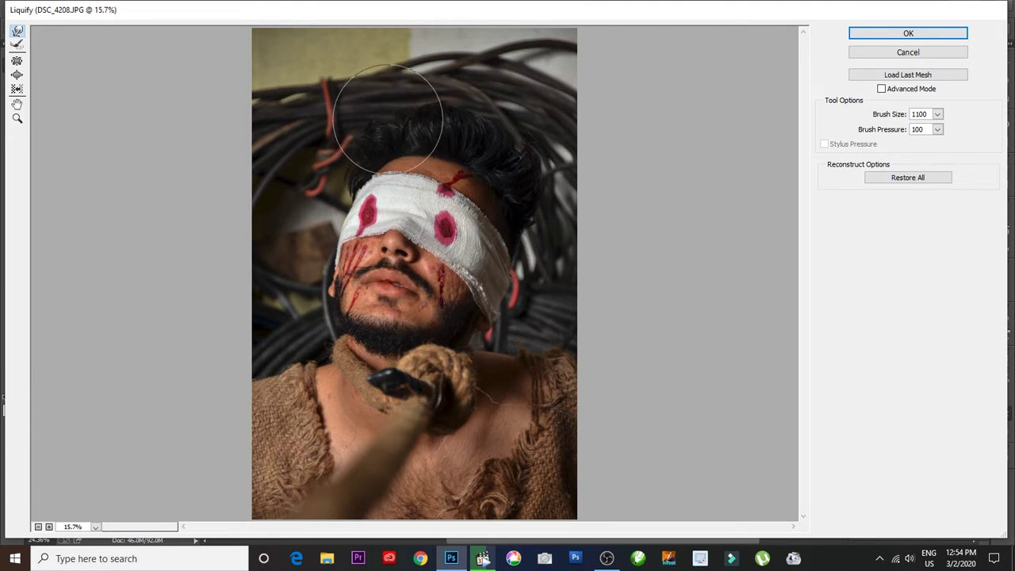
{"action": "key", "text": "bracketleft"}
{"action": "key", "text": "bracketleft"}
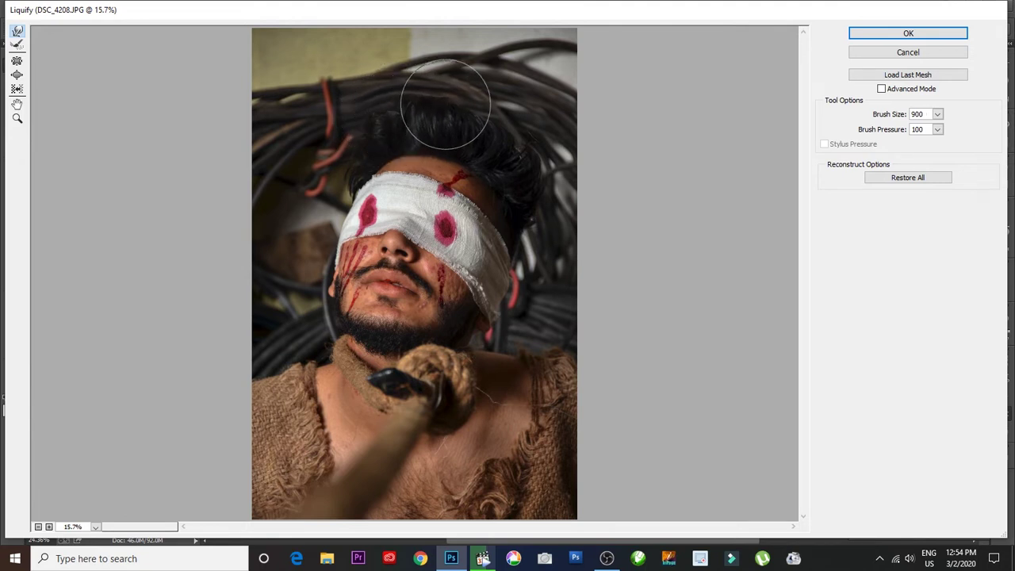
{"action": "key", "text": "bracketright"}
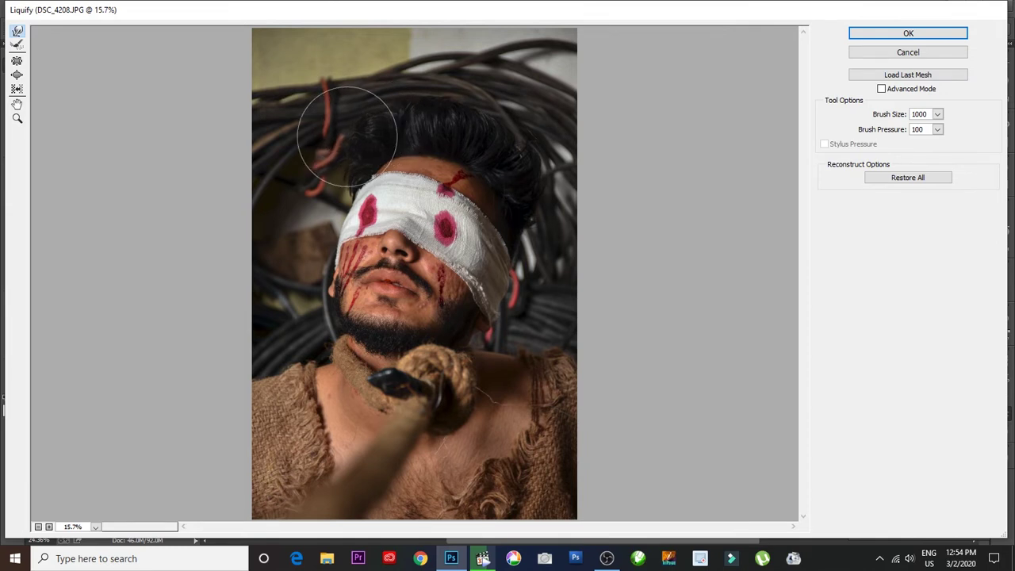
{"action": "key", "text": "bracketleft"}
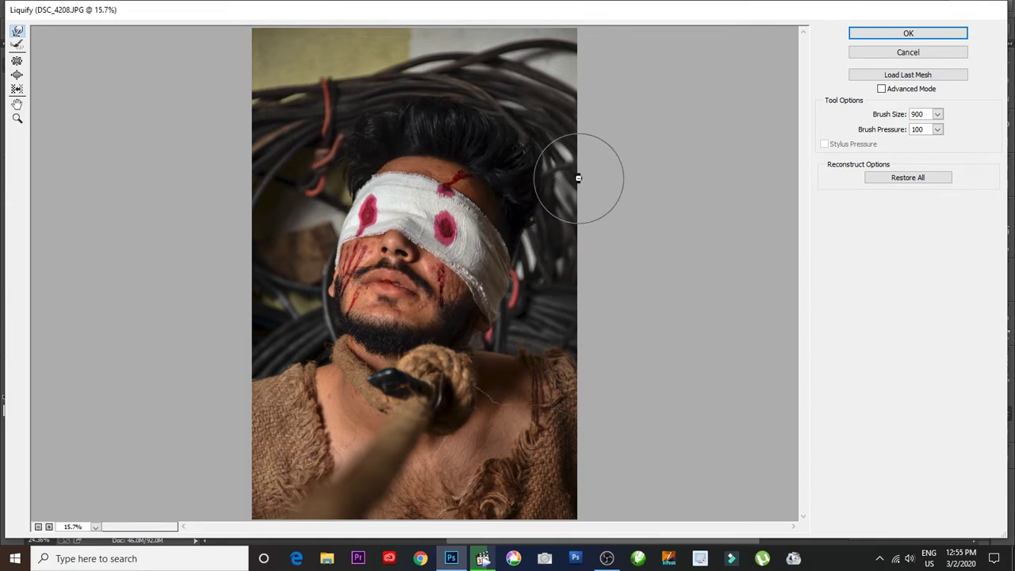
{"action": "key", "text": "Return"}
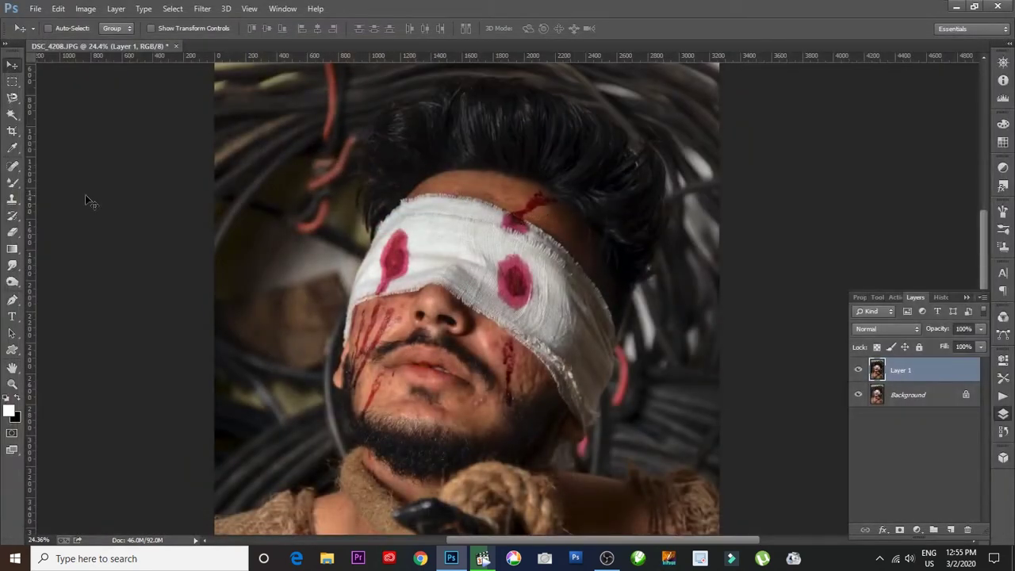
Blend the forehead skin along the hairline with the Mixer Brush at about 100–175 px.
{"action": "left_click", "coordinate": [10, 186]}
{"action": "scroll", "coordinate": [468, 206], "scroll_direction": "up", "scroll_amount": 5}
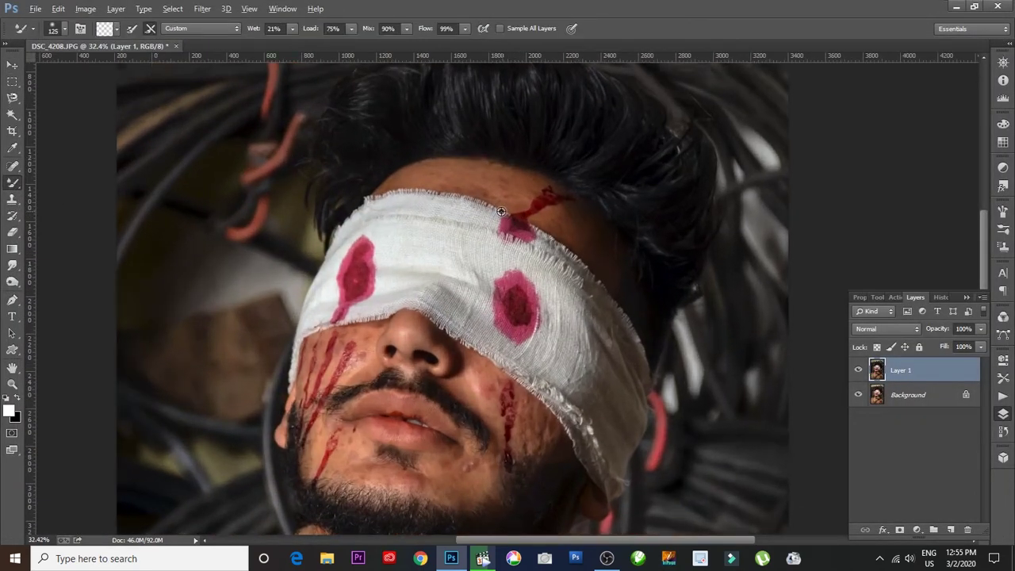
{"action": "scroll", "coordinate": [465, 278], "scroll_direction": "up", "scroll_amount": 3}
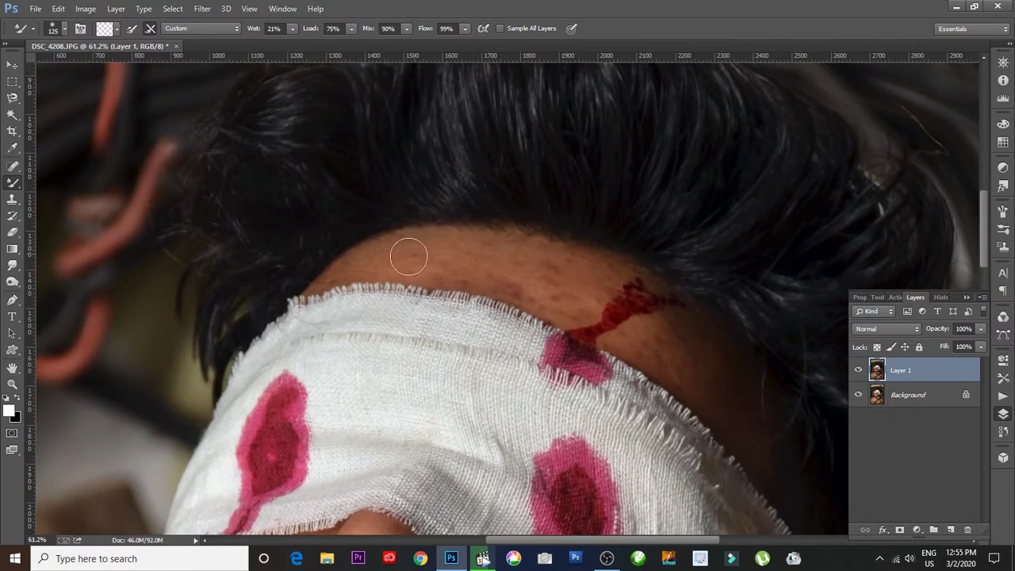
{"action": "mouse_move", "coordinate": [351, 270]}
{"action": "left_mouse_down"}
{"action": "mouse_move", "coordinate": [417, 249]}
{"action": "mouse_move", "coordinate": [494, 242]}
{"action": "mouse_move", "coordinate": [546, 253]}
{"action": "mouse_move", "coordinate": [417, 265]}
{"action": "mouse_move", "coordinate": [523, 288]}
{"action": "mouse_move", "coordinate": [559, 252]}
{"action": "mouse_move", "coordinate": [442, 245]}
{"action": "mouse_move", "coordinate": [409, 255]}
{"action": "left_mouse_up"}
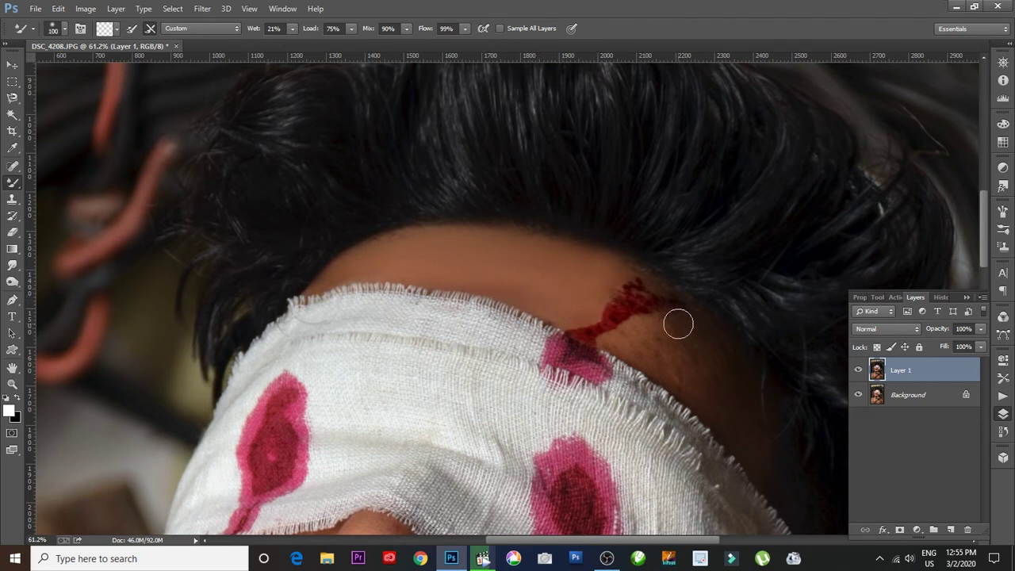
{"action": "key", "text": "bracketright"}
{"action": "key", "text": "bracketright"}
{"action": "key", "text": "bracketright"}
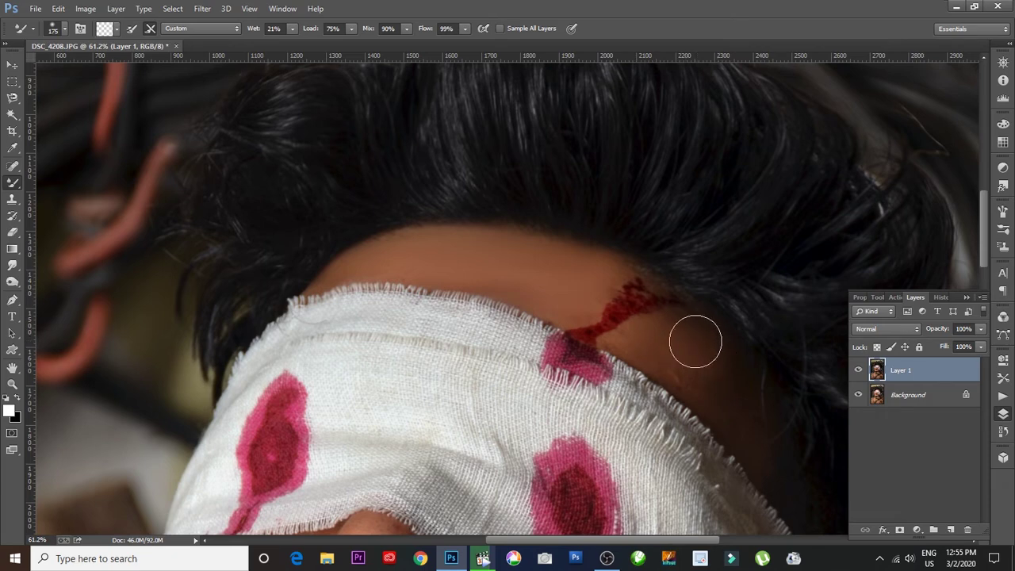
{"action": "key", "text": "bracketleft"}
{"action": "key", "text": "bracketleft"}
{"action": "key", "text": "bracketleft"}
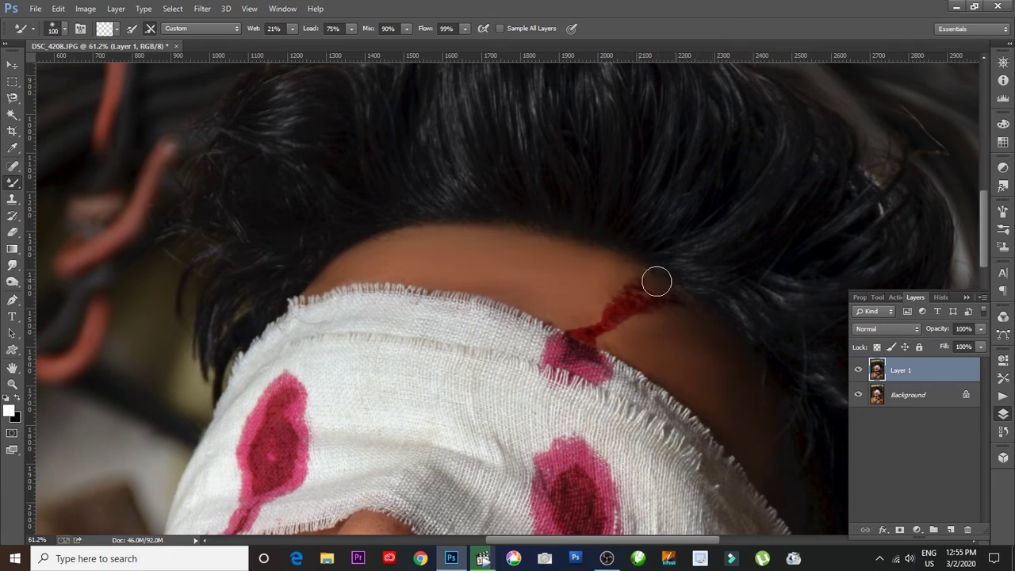
Blend the right cheek beside the nose, including the bright pink spot, with a resized Mixer Brush.
{"action": "scroll", "coordinate": [656, 279], "scroll_direction": "down", "scroll_amount": 5}
{"action": "scroll", "coordinate": [603, 333], "scroll_direction": "down", "scroll_amount": 3}
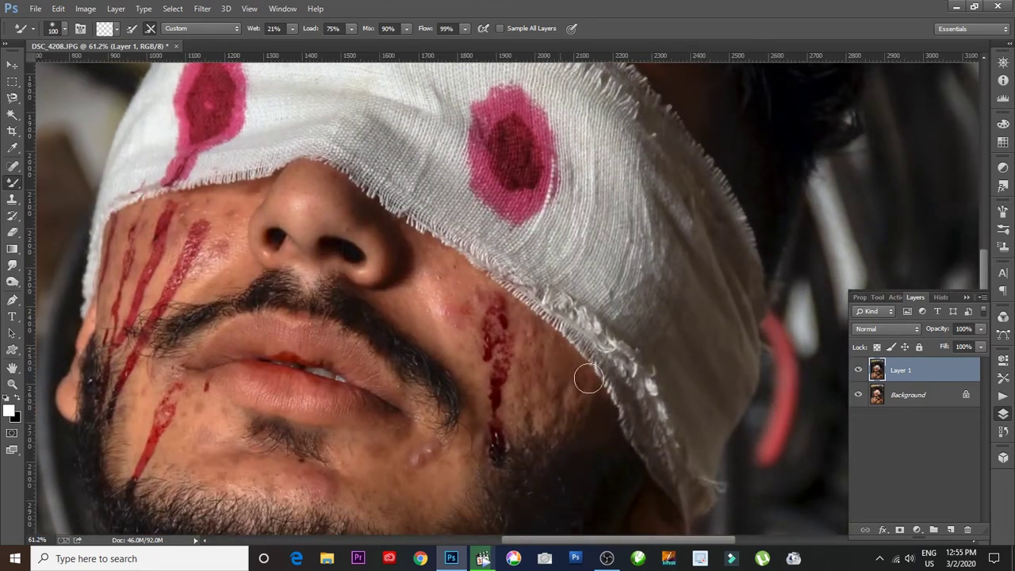
{"action": "mouse_move", "coordinate": [584, 374]}
{"action": "left_mouse_down"}
{"action": "mouse_move", "coordinate": [584, 419]}
{"action": "mouse_move", "coordinate": [534, 410]}
{"action": "mouse_move", "coordinate": [531, 421]}
{"action": "left_mouse_up"}
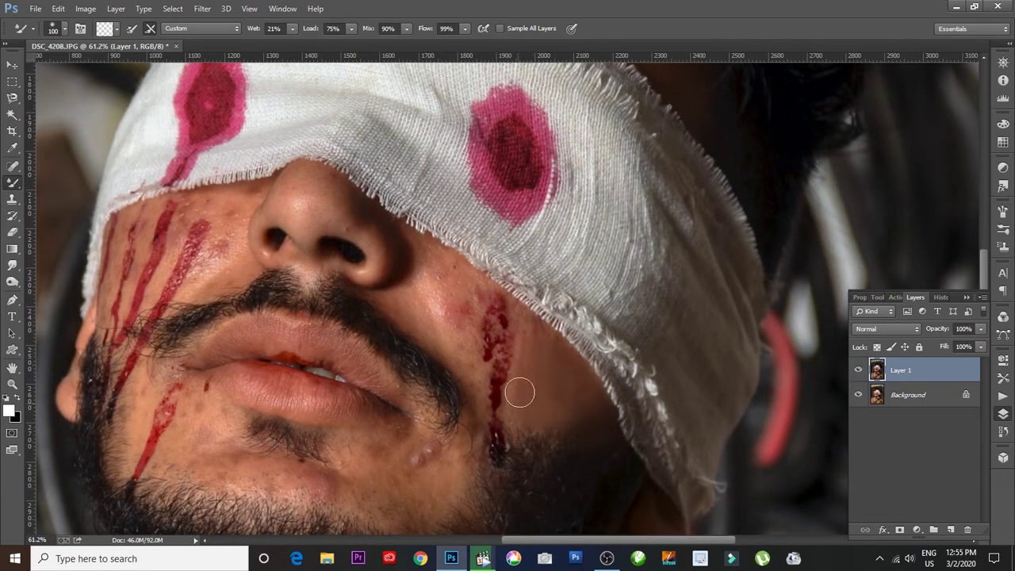
{"action": "left_click_drag", "start_coordinate": [530, 326], "coordinate": [584, 387]}
{"action": "key", "text": "bracketright"}
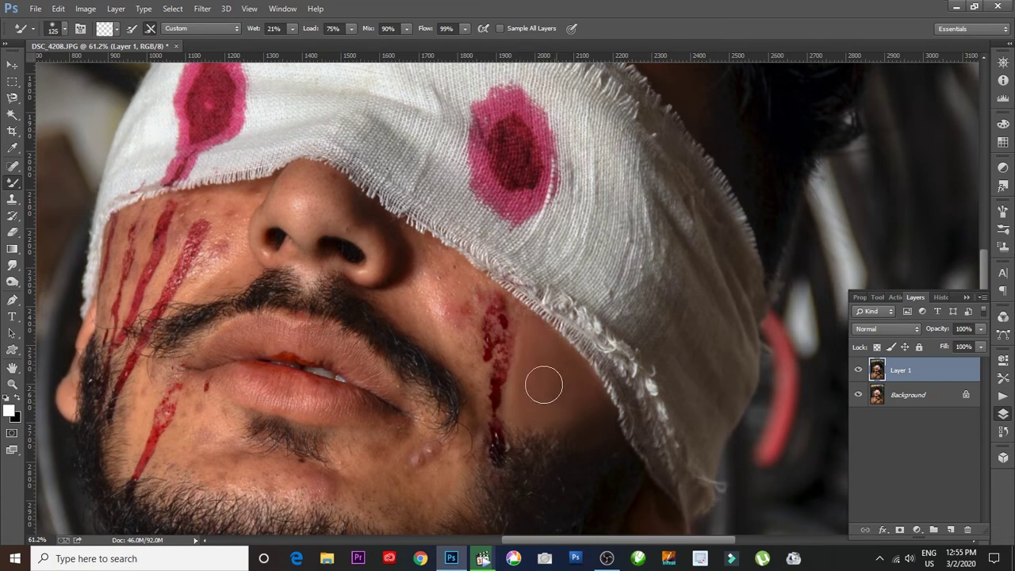
{"action": "left_click_drag", "start_coordinate": [467, 306], "coordinate": [459, 341]}
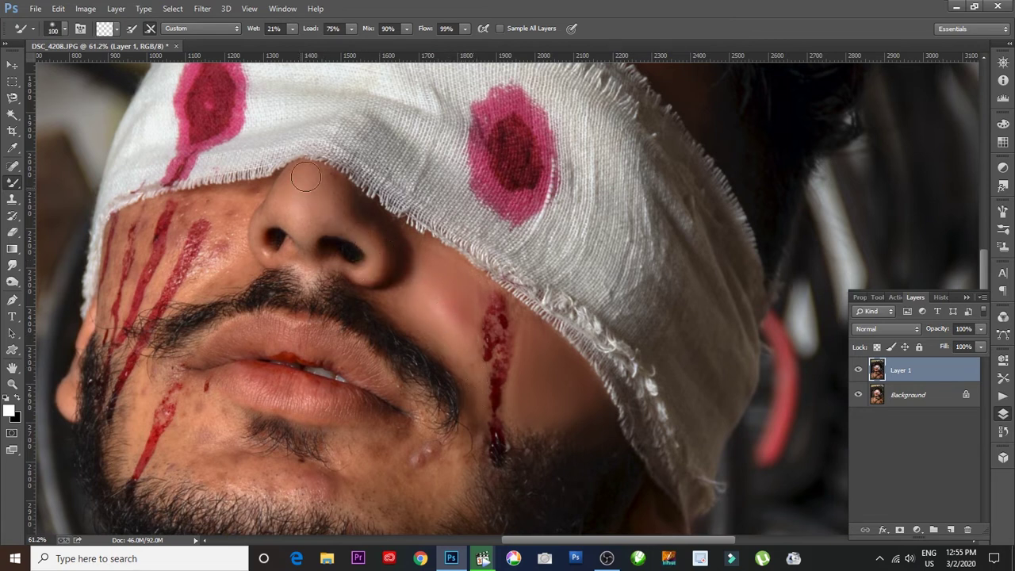
{"action": "key", "text": "bracketright"}
{"action": "key", "text": "bracketright"}
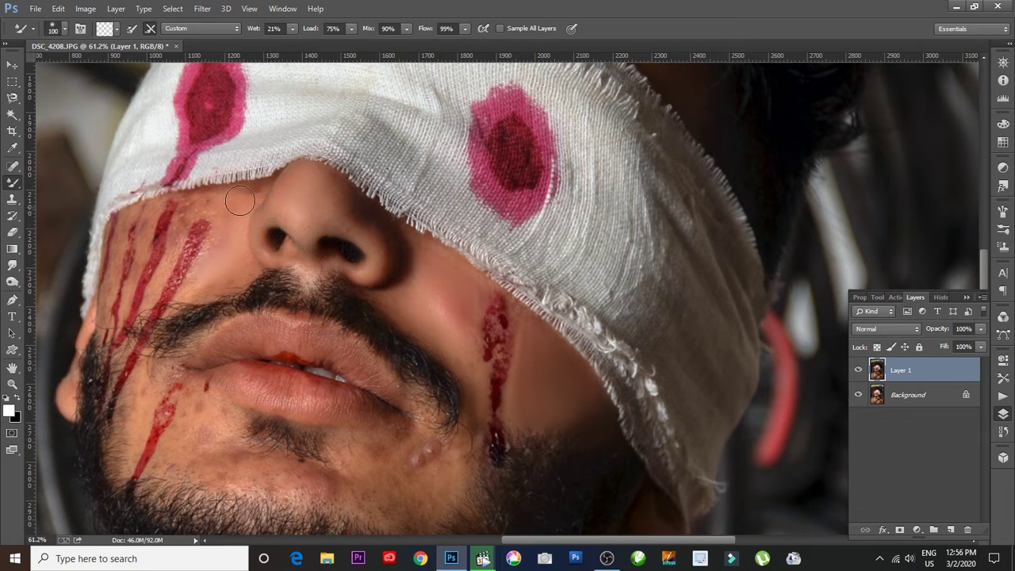
{"action": "key", "text": "bracketleft"}
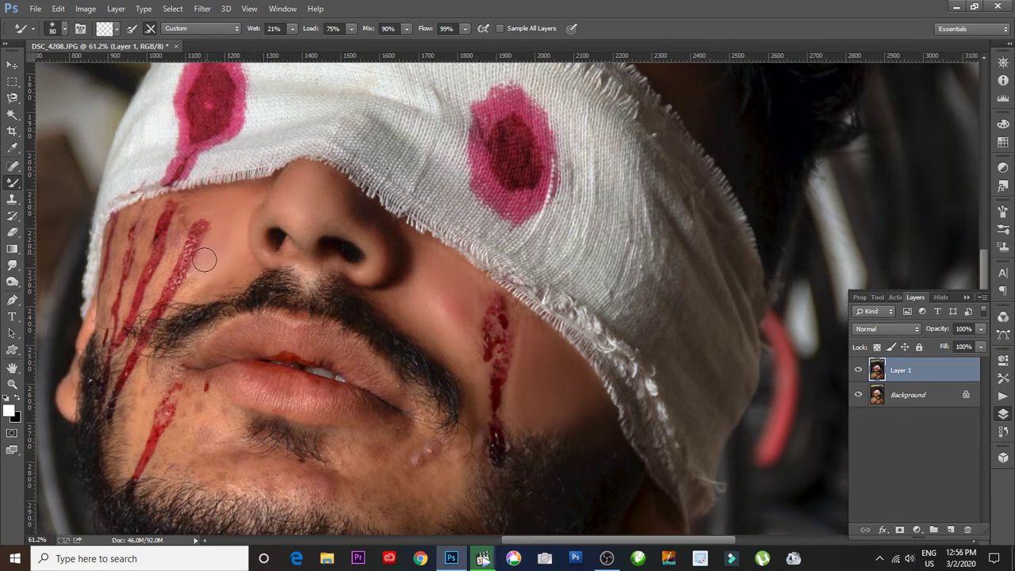
{"action": "key", "text": "bracketright"}
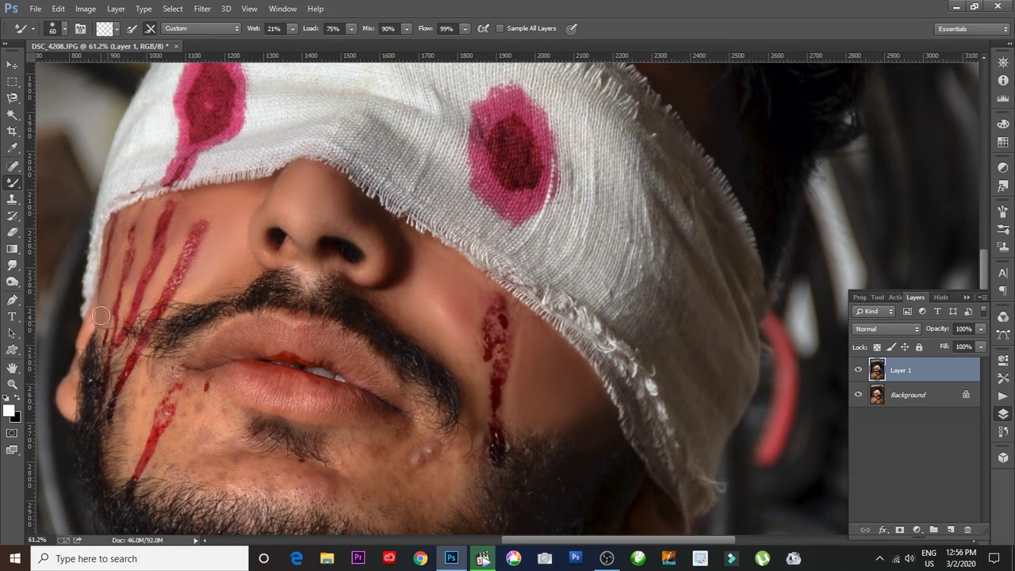
{"action": "key", "text": "bracketleft"}
{"action": "key", "text": "bracketleft"}
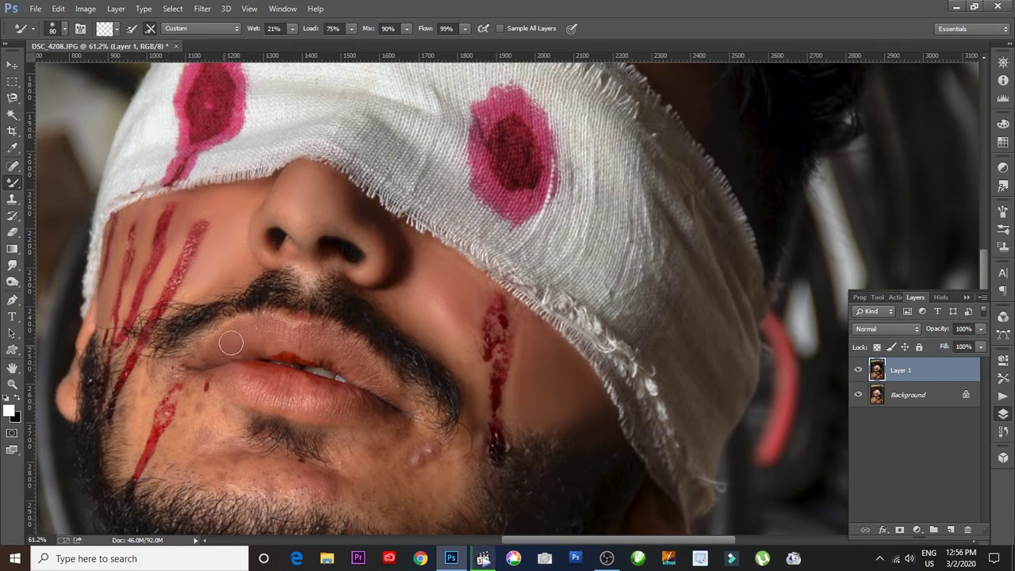
{"action": "key", "text": "bracketleft"}
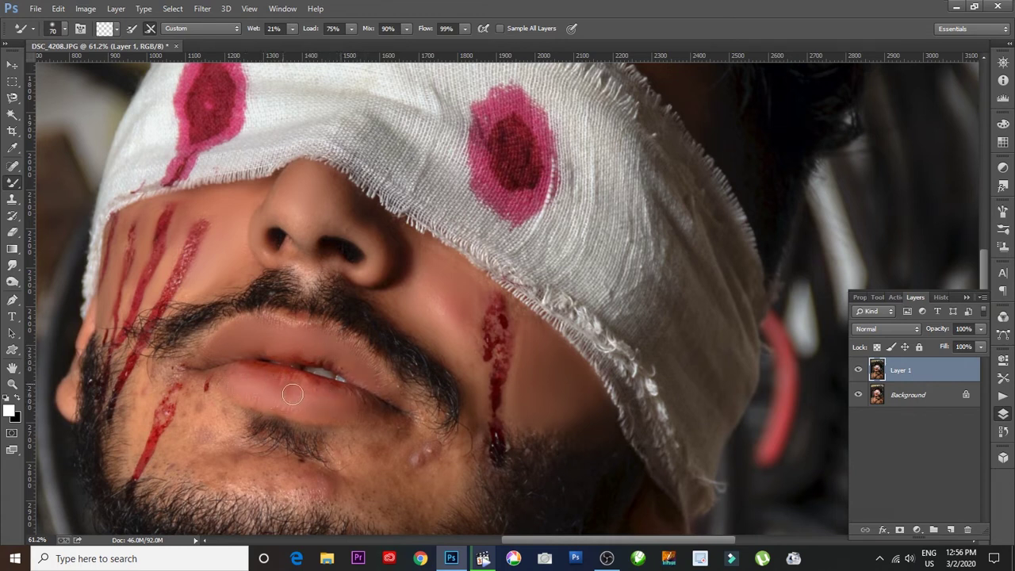
Blend the skin below the lower lip and across the chin, then shrink the Mixer Brush.
{"action": "scroll", "coordinate": [414, 446], "scroll_direction": "down", "scroll_amount": 2}
{"action": "scroll", "coordinate": [428, 368], "scroll_direction": "down", "scroll_amount": 2}
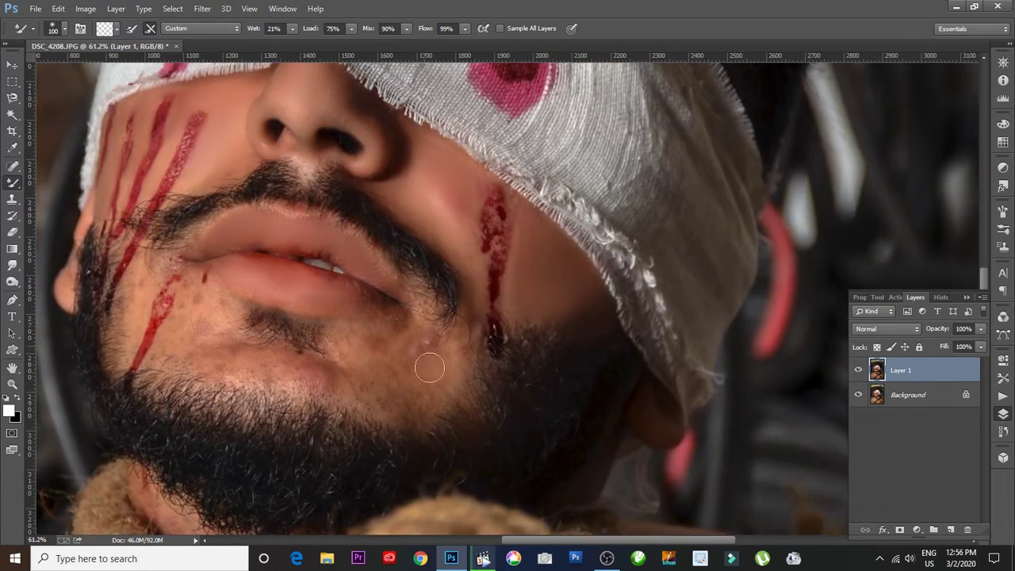
{"action": "mouse_move", "coordinate": [423, 388]}
{"action": "left_mouse_down"}
{"action": "mouse_move", "coordinate": [401, 404]}
{"action": "mouse_move", "coordinate": [430, 369]}
{"action": "mouse_move", "coordinate": [378, 335]}
{"action": "mouse_move", "coordinate": [345, 369]}
{"action": "left_mouse_up"}
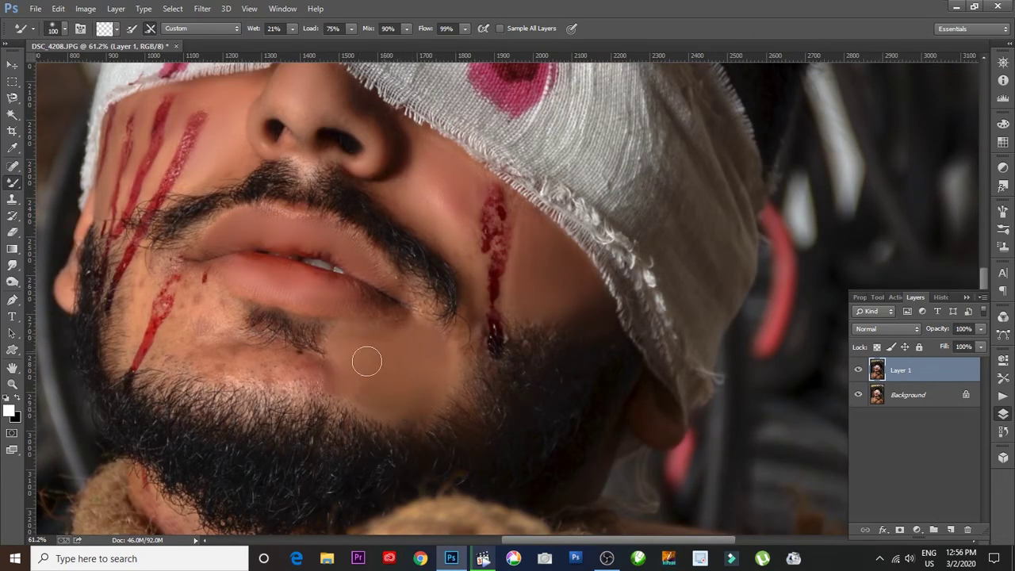
{"action": "left_click_drag", "start_coordinate": [213, 331], "coordinate": [166, 347]}
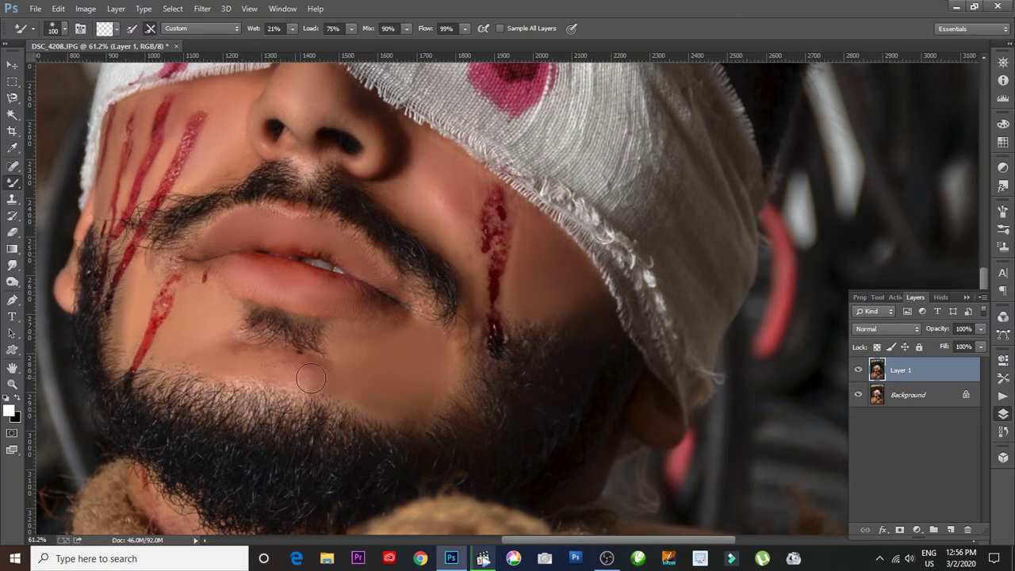
{"action": "key", "text": "bracketleft"}
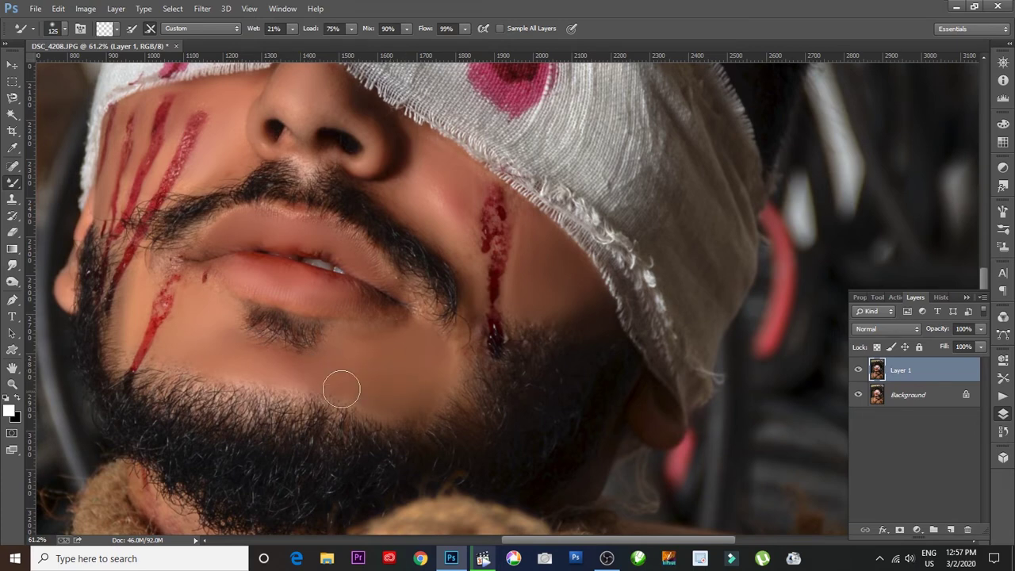
Bring the neck below the rope into view and blend away the red blemish and hair.
{"action": "scroll", "coordinate": [369, 351], "scroll_direction": "down", "scroll_amount": 2}
{"action": "scroll", "coordinate": [378, 415], "scroll_direction": "down", "scroll_amount": 2}
{"action": "scroll", "coordinate": [441, 325], "scroll_direction": "down", "scroll_amount": 3}
{"action": "scroll", "coordinate": [442, 325], "scroll_direction": "up", "scroll_amount": 3}
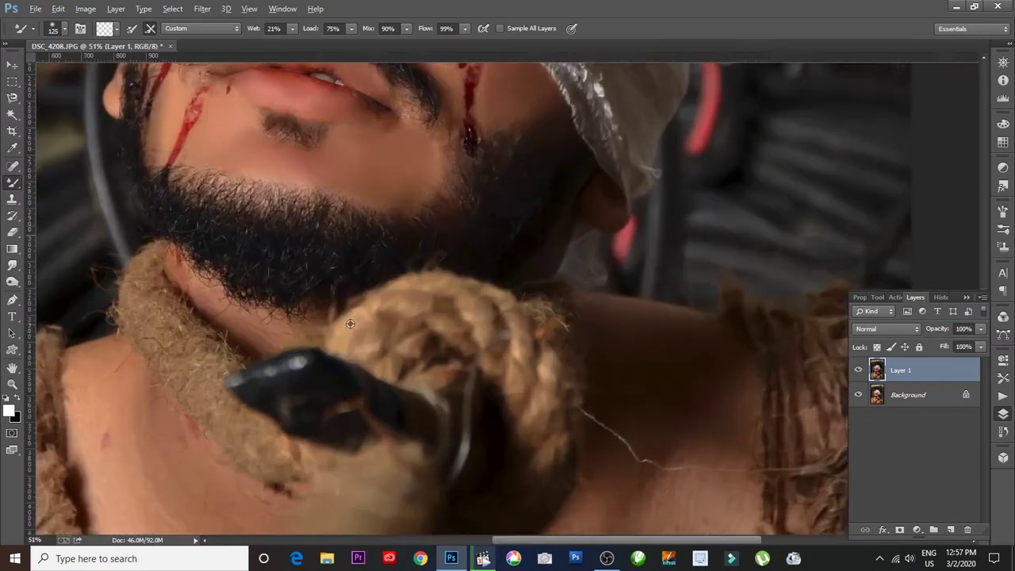
{"action": "scroll", "coordinate": [442, 325], "scroll_direction": "up", "scroll_amount": 3}
{"action": "mouse_move", "coordinate": [270, 322]}
{"action": "left_mouse_down"}
{"action": "mouse_move", "coordinate": [364, 267]}
{"action": "mouse_move", "coordinate": [294, 169]}
{"action": "left_mouse_up"}
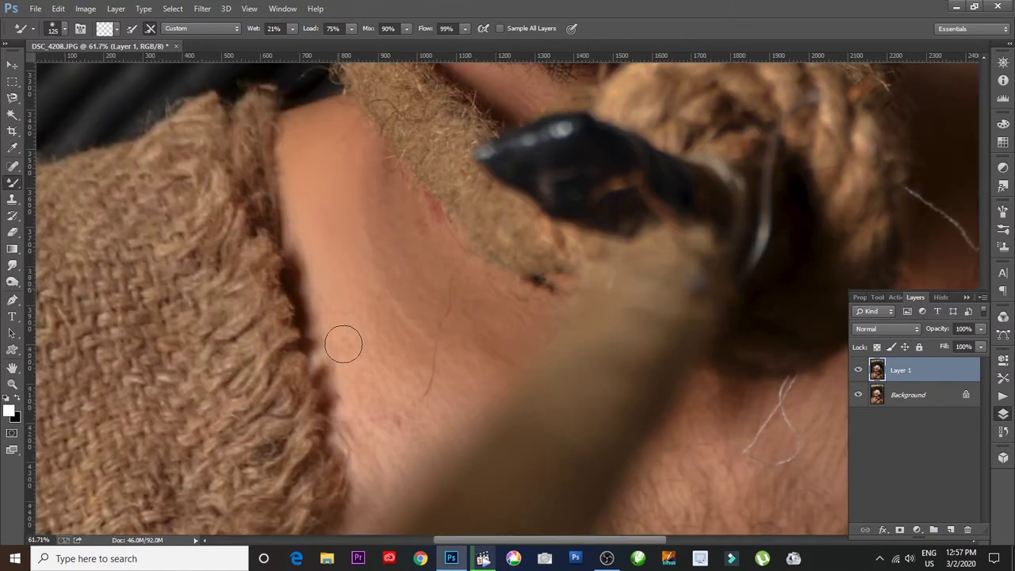
{"action": "mouse_move", "coordinate": [434, 217]}
{"action": "left_mouse_down"}
{"action": "mouse_move", "coordinate": [487, 287]}
{"action": "mouse_move", "coordinate": [437, 356]}
{"action": "mouse_move", "coordinate": [398, 356]}
{"action": "mouse_move", "coordinate": [444, 360]}
{"action": "left_mouse_up"}
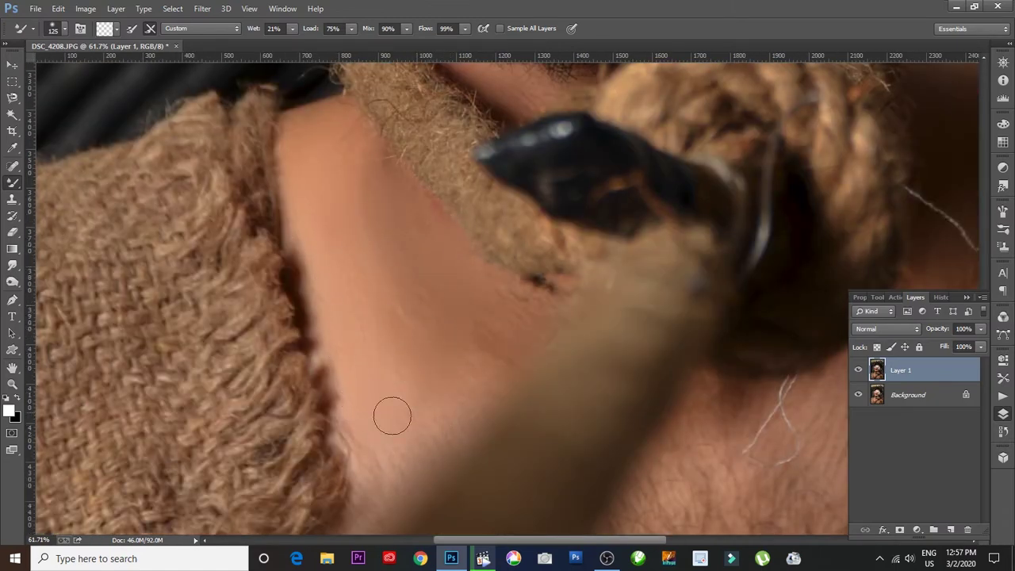
Smudge away the stray hair strand and loop on the neck with a larger brush.
{"action": "left_click_drag", "start_coordinate": [598, 365], "coordinate": [281, 275]}
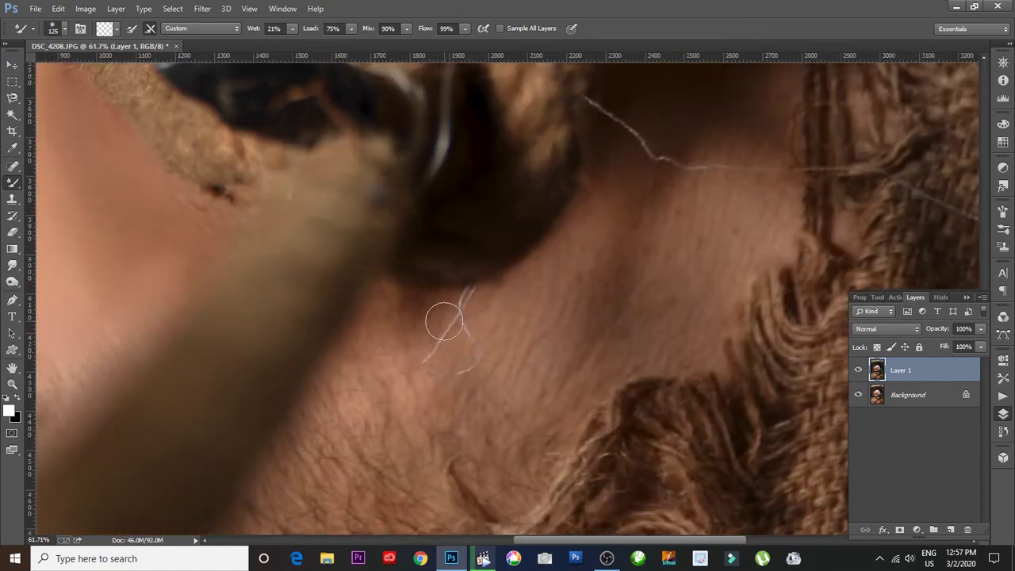
{"action": "key", "text": "bracketright"}
{"action": "key", "text": "bracketright"}
{"action": "key", "text": "bracketright"}
{"action": "key", "text": "bracketright"}
{"action": "mouse_move", "coordinate": [691, 237]}
{"action": "left_mouse_down"}
{"action": "mouse_move", "coordinate": [724, 159]}
{"action": "mouse_move", "coordinate": [663, 278]}
{"action": "left_mouse_up"}
{"action": "key", "text": "bracketright"}
{"action": "key", "text": "bracketleft"}
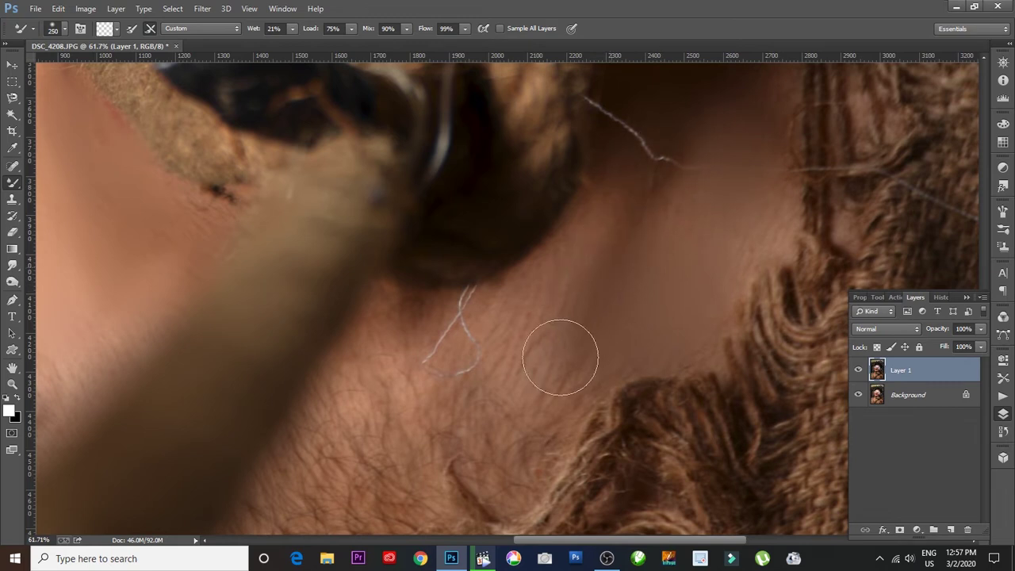
{"action": "left_click_drag", "start_coordinate": [554, 352], "coordinate": [502, 334]}
Paint out the faint neck strand and even the neck skin tones, then review the zoom.
{"action": "left_click_drag", "start_coordinate": [508, 387], "coordinate": [512, 245]}
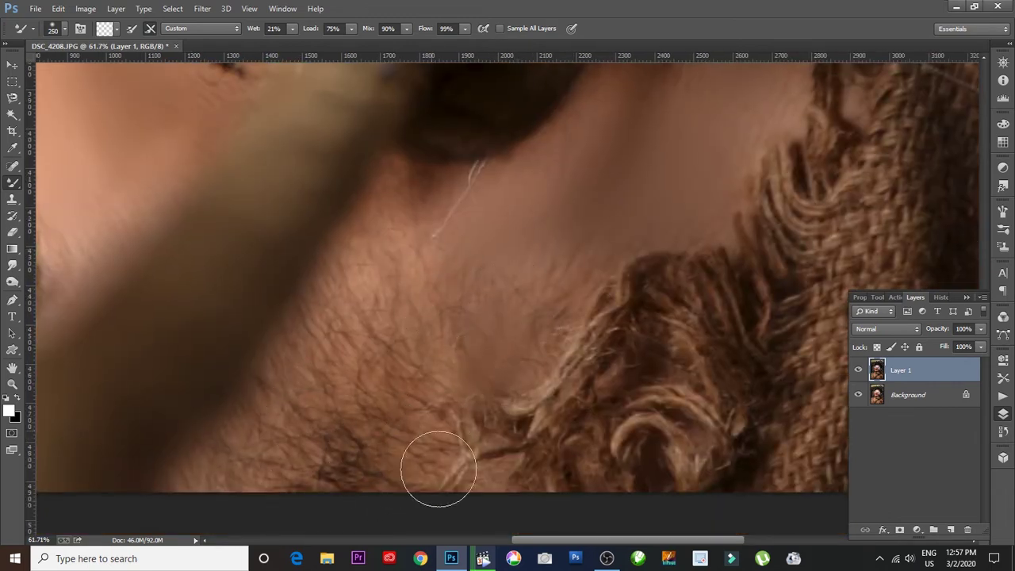
{"action": "scroll", "coordinate": [525, 320], "scroll_direction": "down", "scroll_amount": 3}
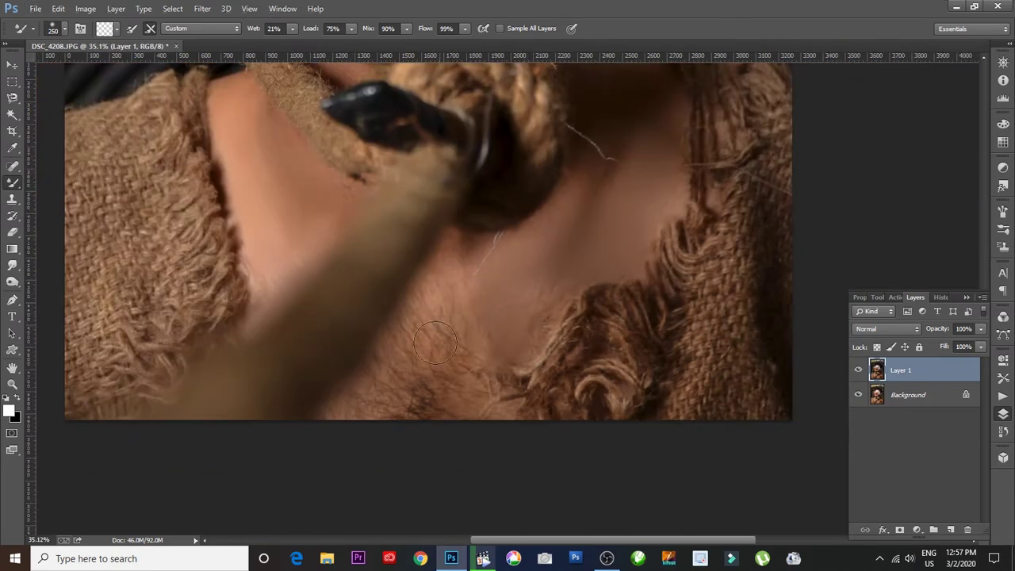
{"action": "left_click_drag", "start_coordinate": [626, 198], "coordinate": [525, 319]}
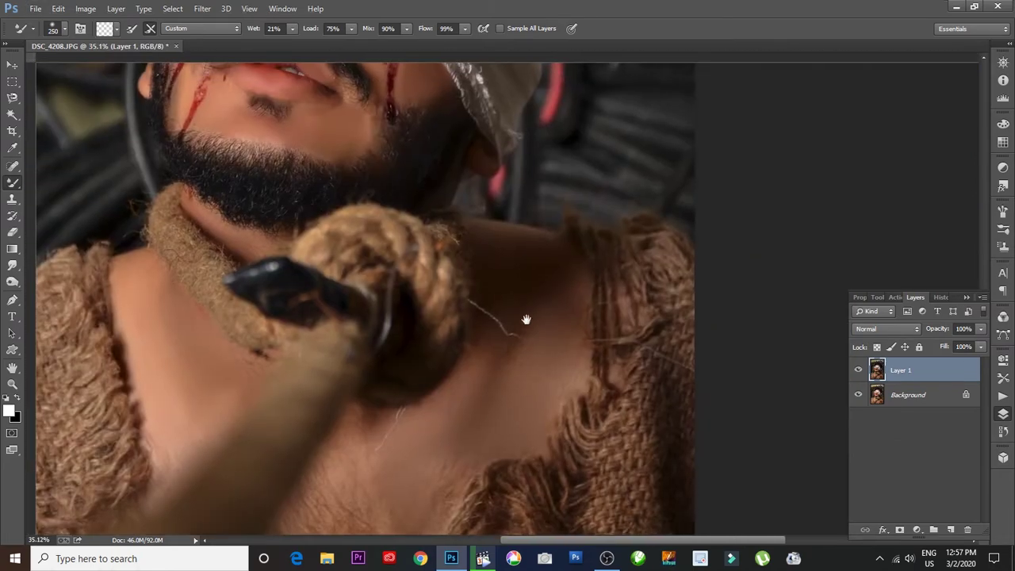
{"action": "left_click_drag", "start_coordinate": [500, 356], "coordinate": [491, 306]}
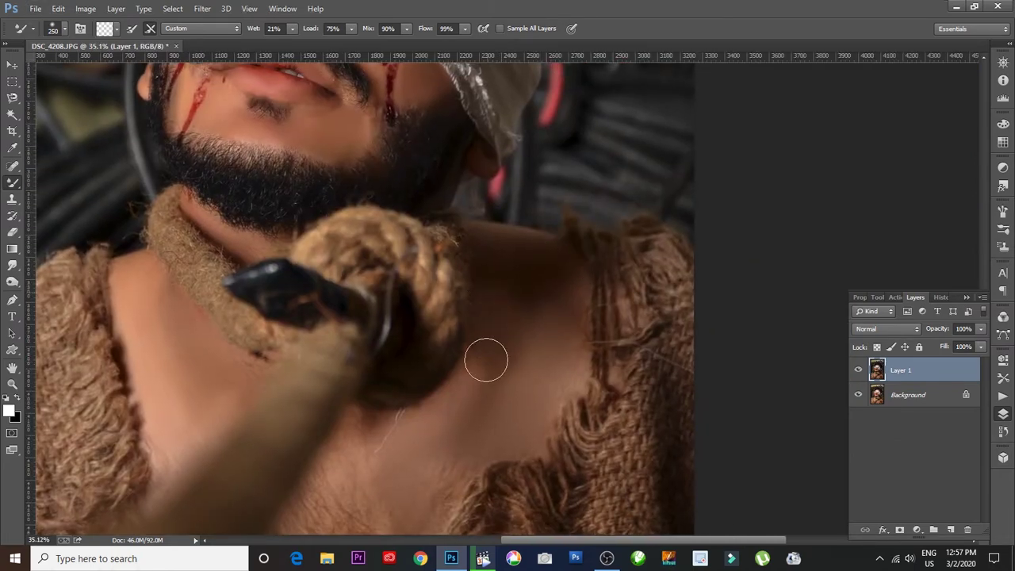
{"action": "left_click_drag", "start_coordinate": [486, 360], "coordinate": [465, 428]}
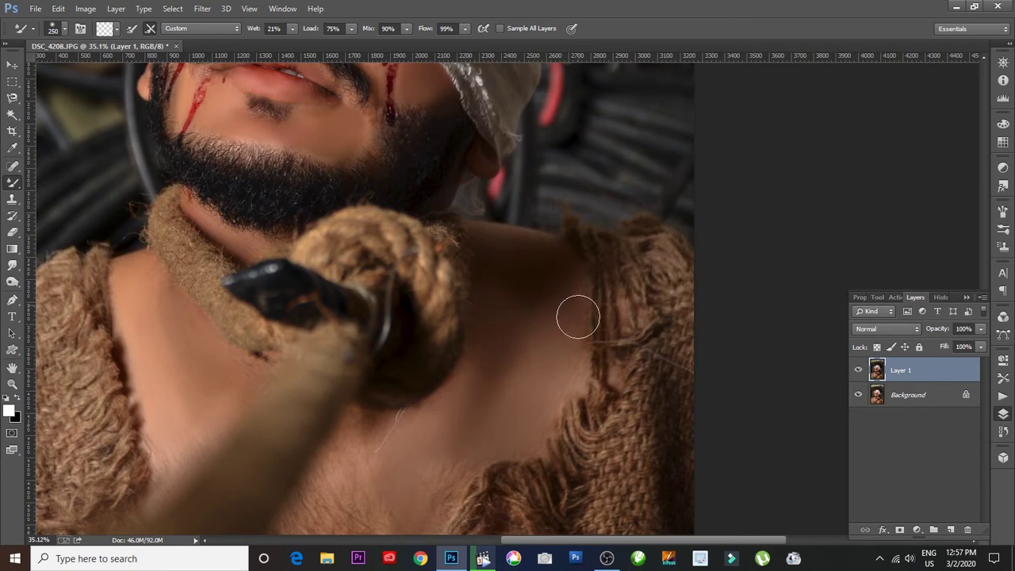
{"action": "scroll", "coordinate": [516, 301], "scroll_direction": "down", "scroll_amount": 2}
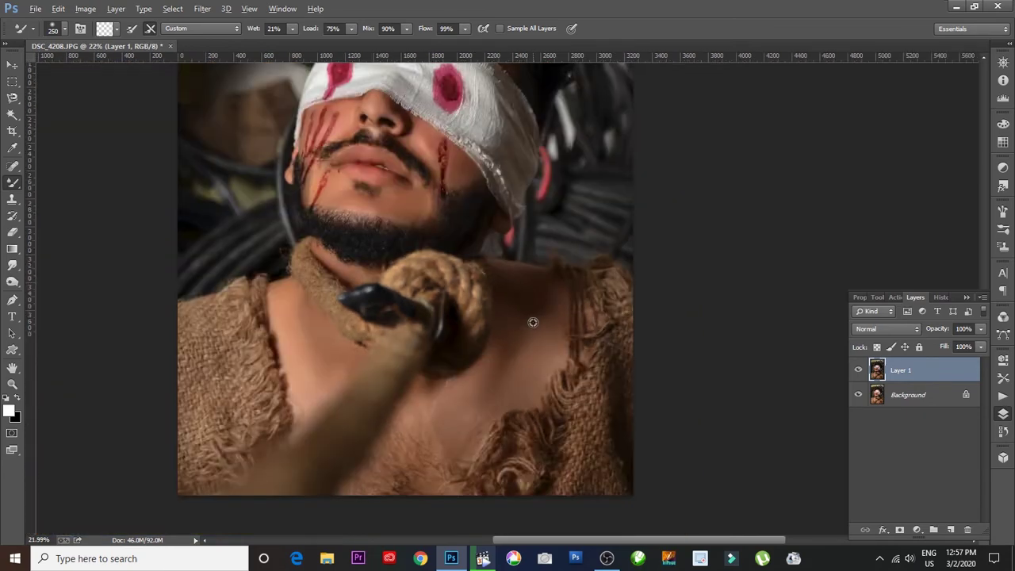
{"action": "scroll", "coordinate": [533, 322], "scroll_direction": "down", "scroll_amount": 1}
{"action": "scroll", "coordinate": [533, 322], "scroll_direction": "down", "scroll_amount": 1}
{"action": "scroll", "coordinate": [527, 309], "scroll_direction": "up", "scroll_amount": 1}
{"action": "scroll", "coordinate": [519, 270], "scroll_direction": "up", "scroll_amount": 2}
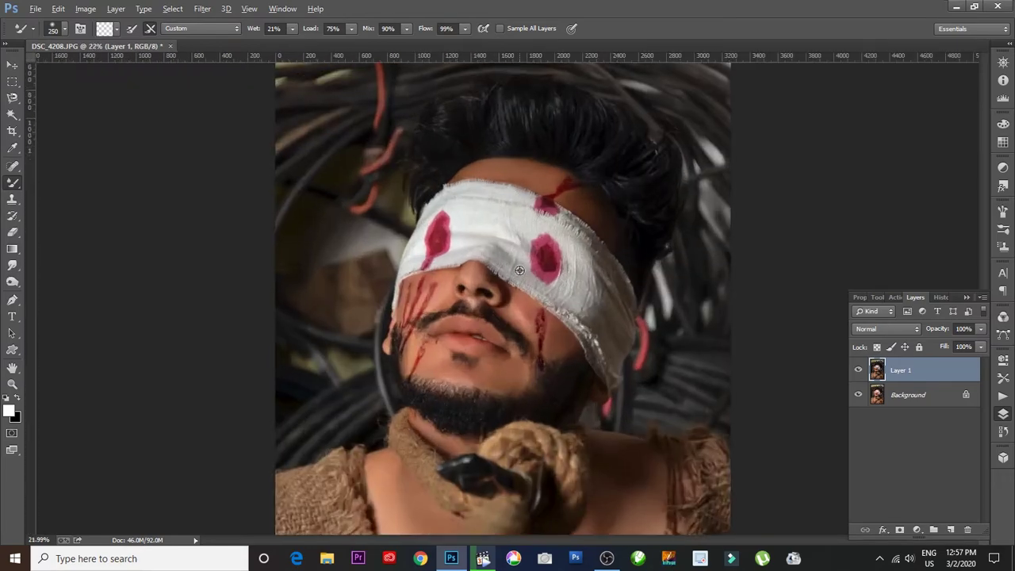
{"action": "scroll", "coordinate": [519, 270], "scroll_direction": "up", "scroll_amount": 1}
{"action": "scroll", "coordinate": [519, 271], "scroll_direction": "down", "scroll_amount": 2}
Reopen Camera Raw Filter, raising contrast and vibrance and darkening the edges with a vignette.
{"action": "left_click", "coordinate": [202, 9]}
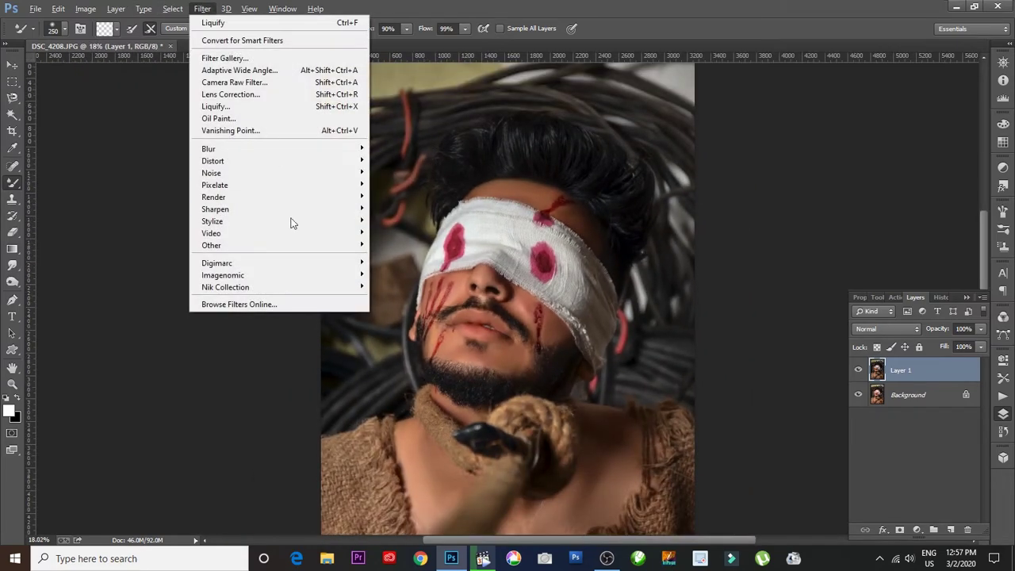
{"action": "left_click", "coordinate": [270, 82]}
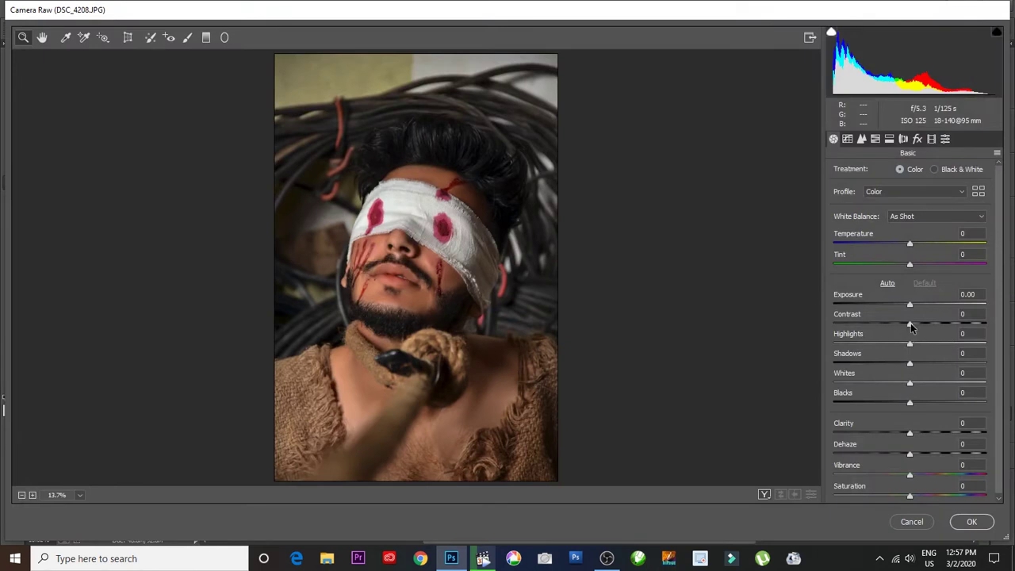
{"action": "mouse_move", "coordinate": [910, 327]}
{"action": "left_mouse_down"}
{"action": "mouse_move", "coordinate": [920, 328]}
{"action": "mouse_move", "coordinate": [908, 343]}
{"action": "mouse_move", "coordinate": [918, 363]}
{"action": "mouse_move", "coordinate": [947, 364]}
{"action": "mouse_move", "coordinate": [887, 384]}
{"action": "mouse_move", "coordinate": [928, 396]}
{"action": "mouse_move", "coordinate": [923, 432]}
{"action": "left_mouse_up"}
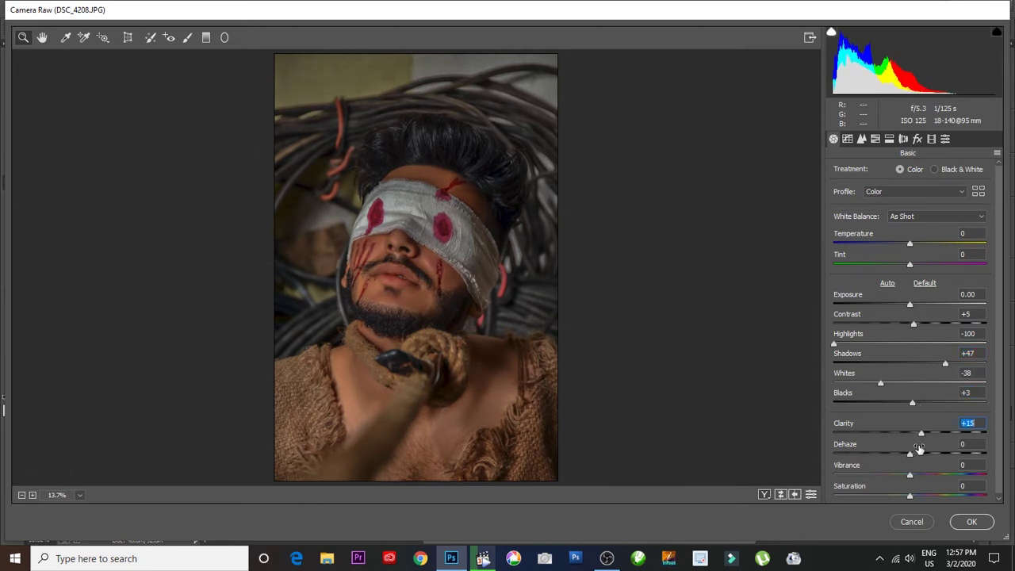
{"action": "left_click_drag", "start_coordinate": [912, 472], "coordinate": [975, 473]}
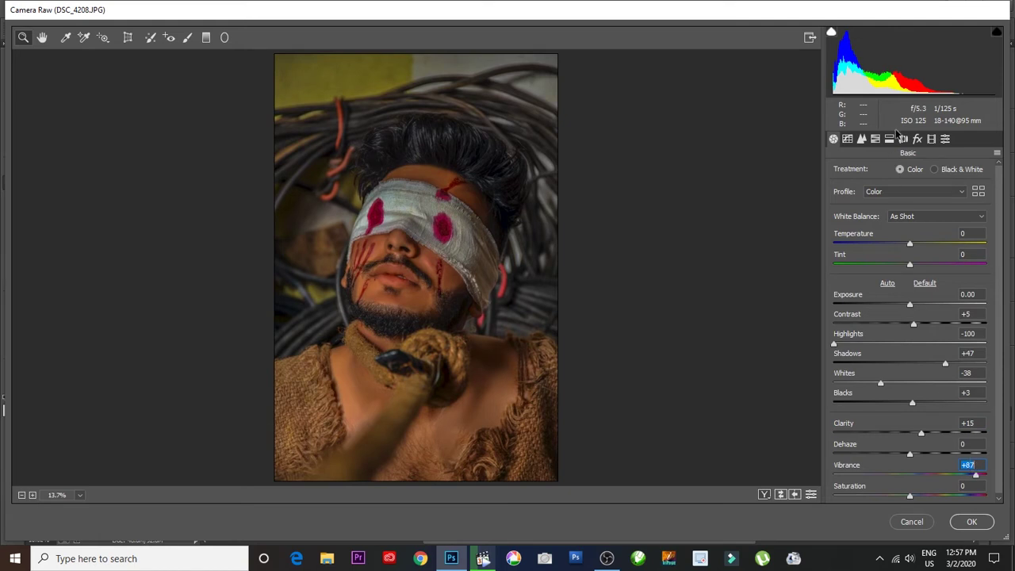
{"action": "left_click", "coordinate": [917, 139]}
{"action": "left_click_drag", "start_coordinate": [913, 305], "coordinate": [887, 306]}
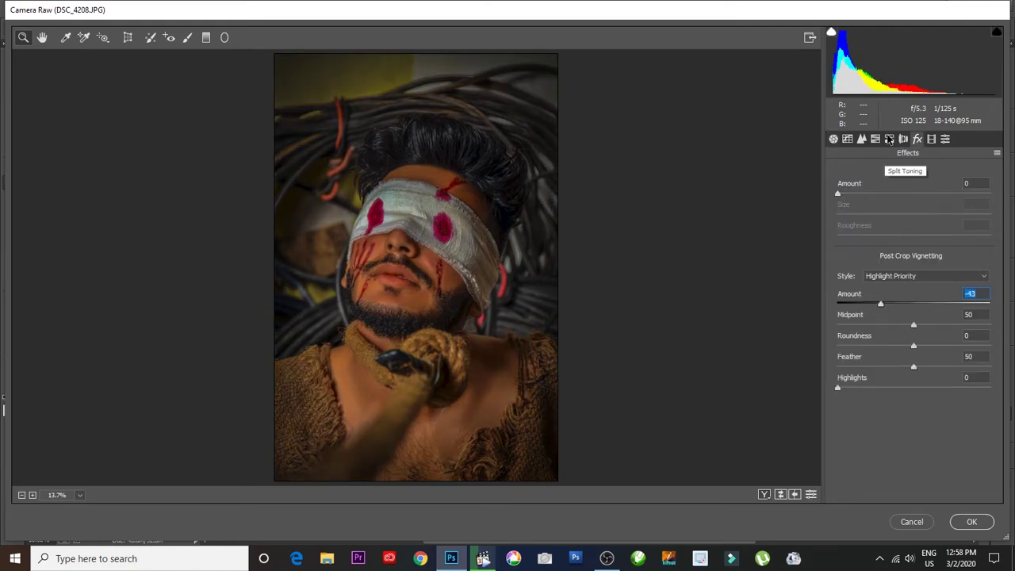
Fully desaturate yellows, slightly desaturate and brighten oranges, and reduce purple saturation.
{"action": "left_click", "coordinate": [875, 139]}
{"action": "left_click_drag", "start_coordinate": [913, 254], "coordinate": [829, 261]}
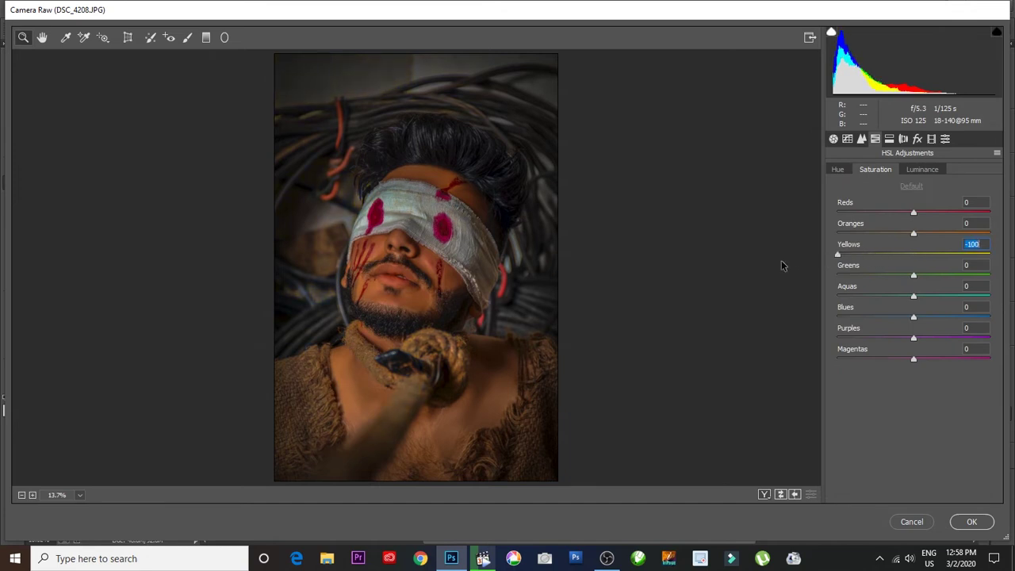
{"action": "left_click_drag", "start_coordinate": [923, 228], "coordinate": [903, 232]}
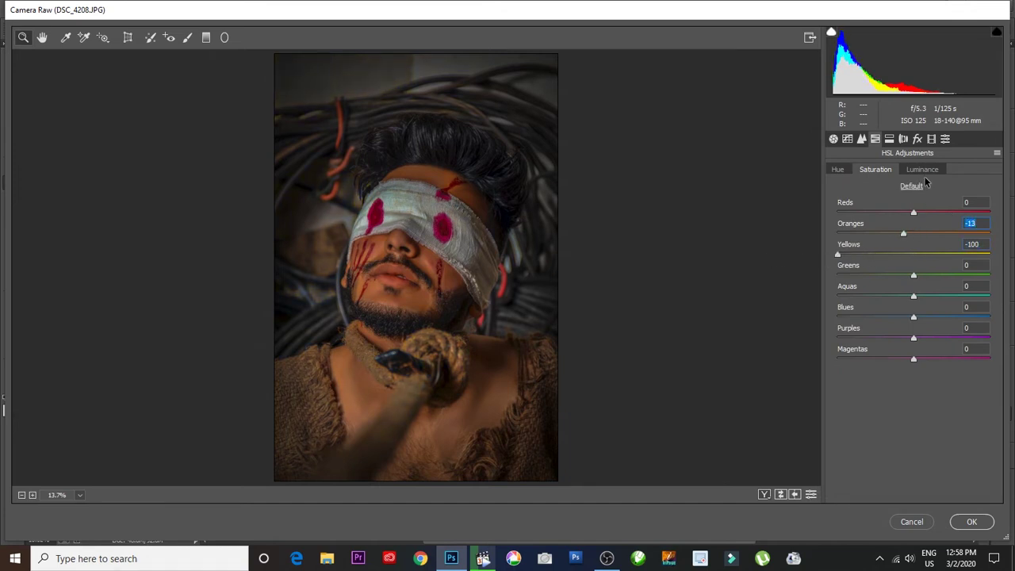
{"action": "left_click", "coordinate": [922, 170]}
{"action": "left_click_drag", "start_coordinate": [913, 233], "coordinate": [938, 232]}
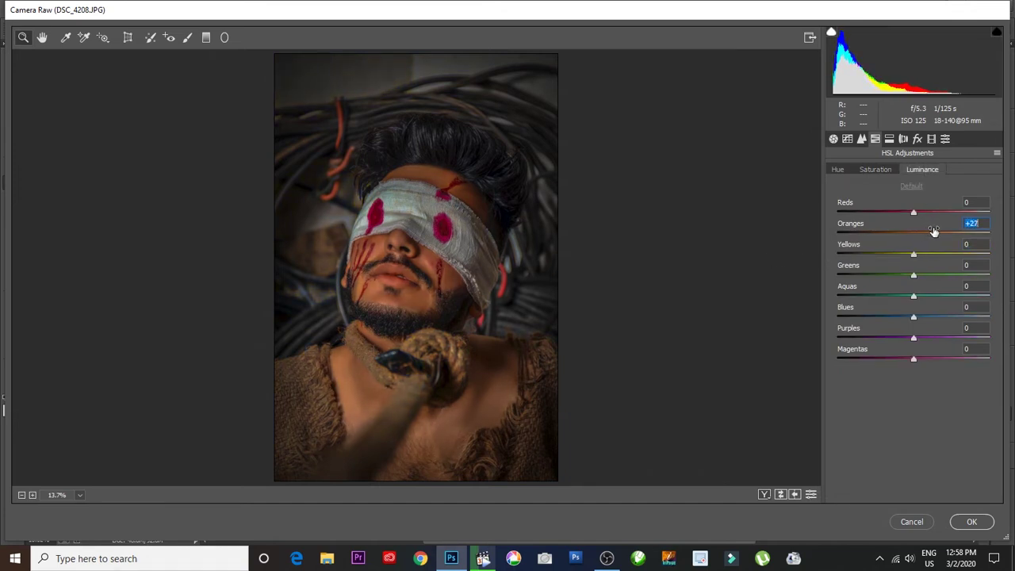
{"action": "left_click", "coordinate": [882, 171]}
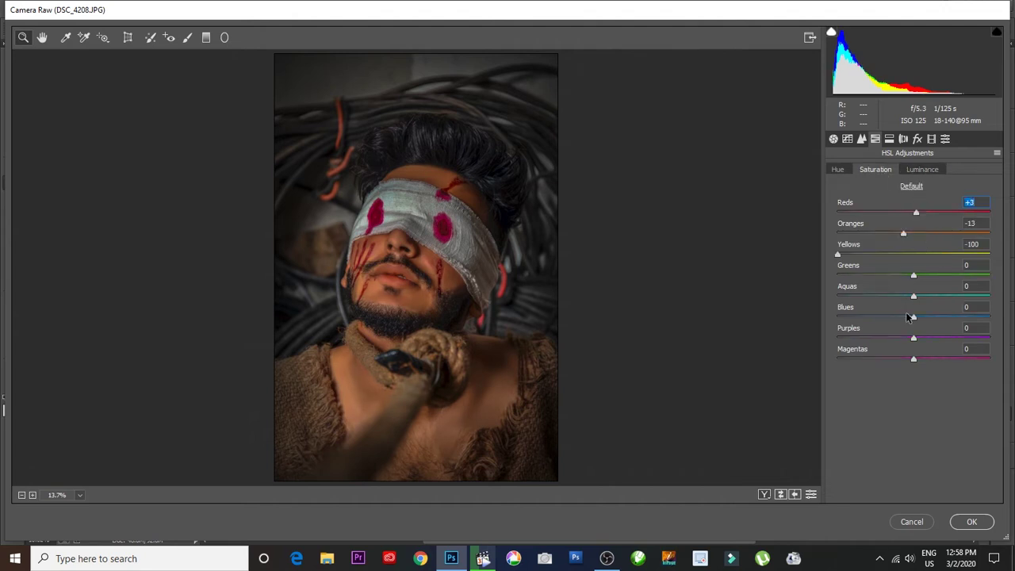
{"action": "left_click_drag", "start_coordinate": [914, 338], "coordinate": [879, 339]}
Darken purple luminance, deepen the vignette to -54 and shift Blue Primary hue to -11.
{"action": "left_click", "coordinate": [839, 170]}
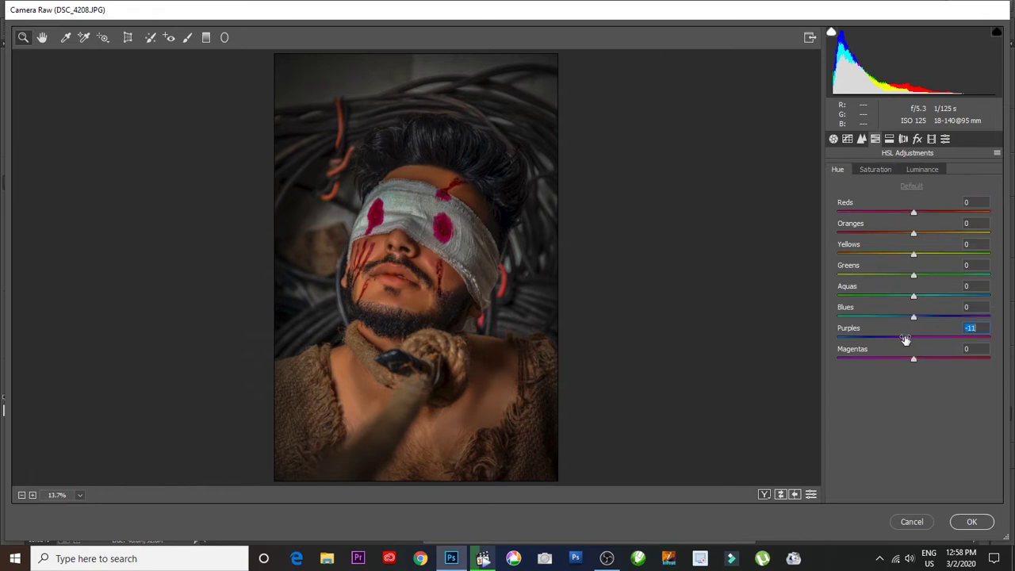
{"action": "left_click", "coordinate": [922, 169]}
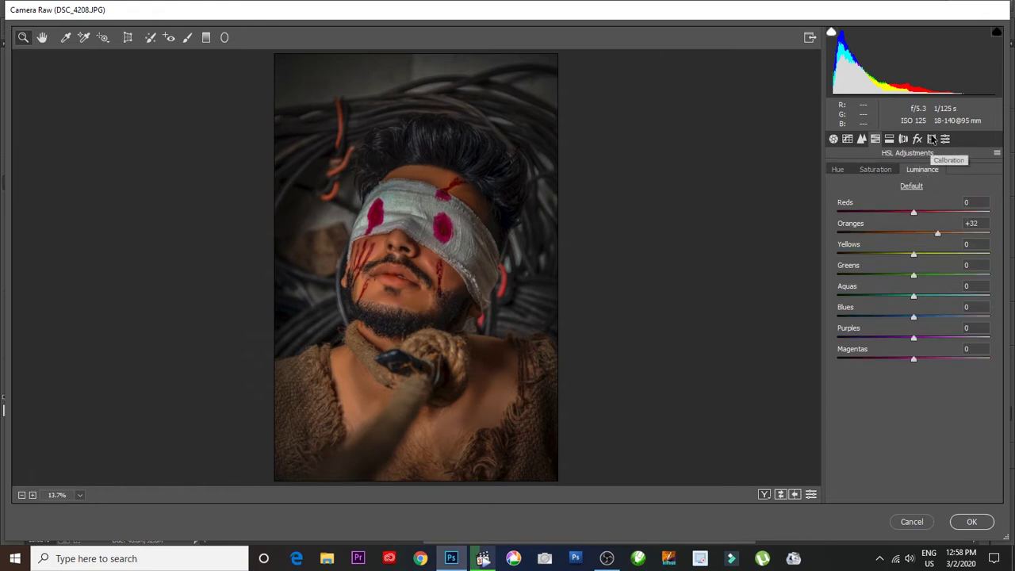
{"action": "left_click_drag", "start_coordinate": [912, 339], "coordinate": [841, 340]}
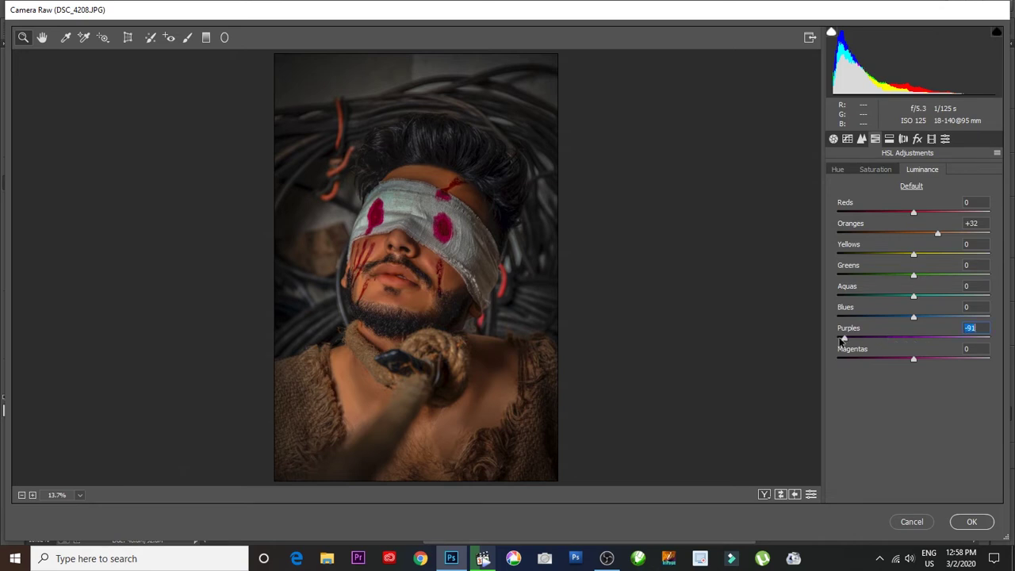
{"action": "left_click", "coordinate": [930, 139]}
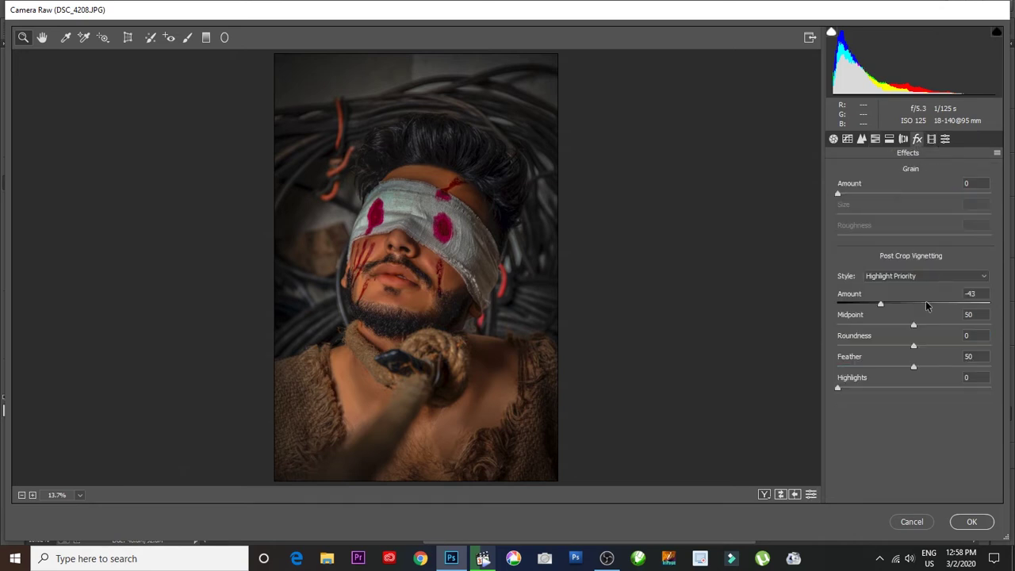
{"action": "left_click_drag", "start_coordinate": [869, 306], "coordinate": [872, 306]}
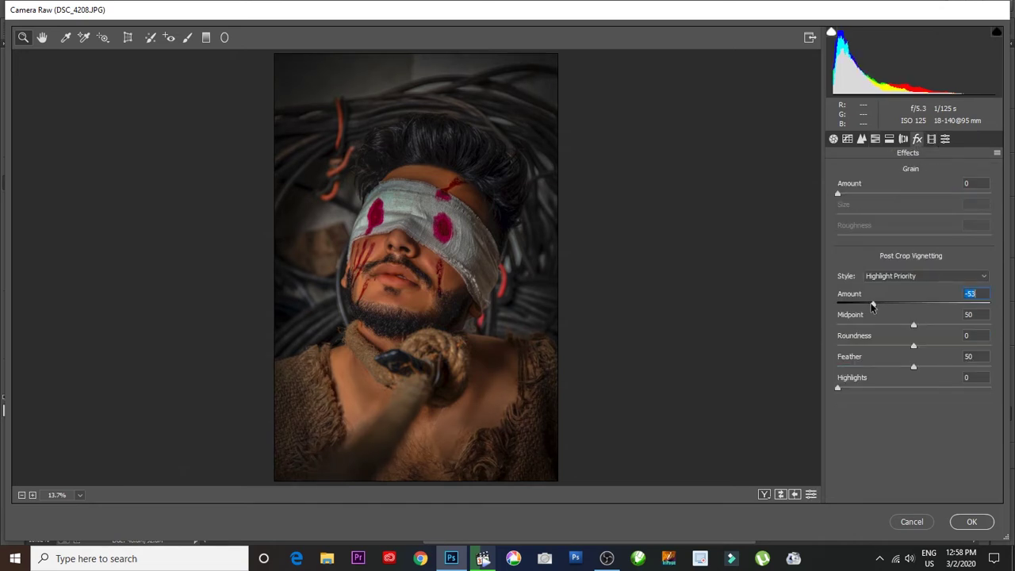
{"action": "left_click", "coordinate": [933, 140]}
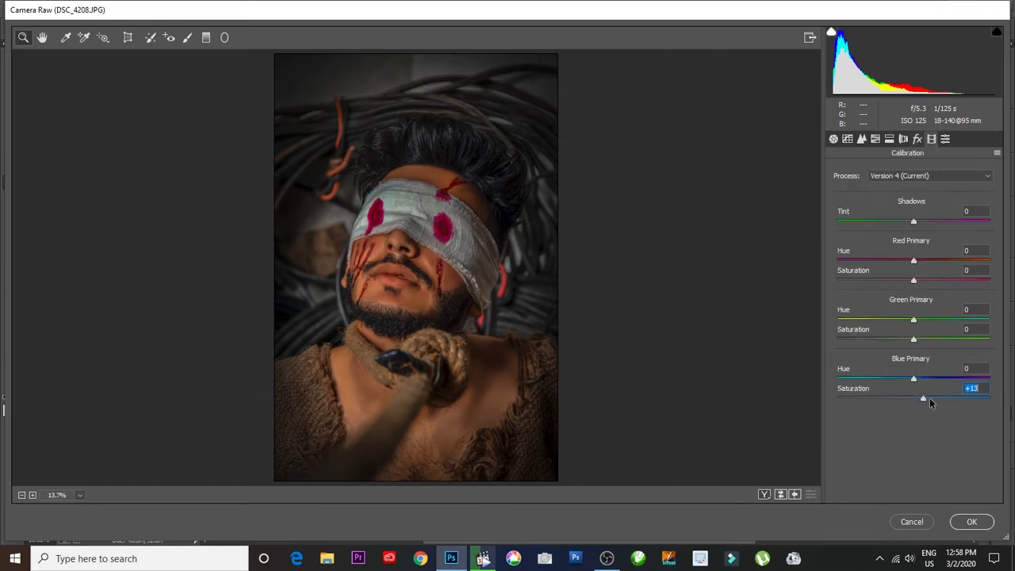
{"action": "left_click_drag", "start_coordinate": [914, 378], "coordinate": [906, 380]}
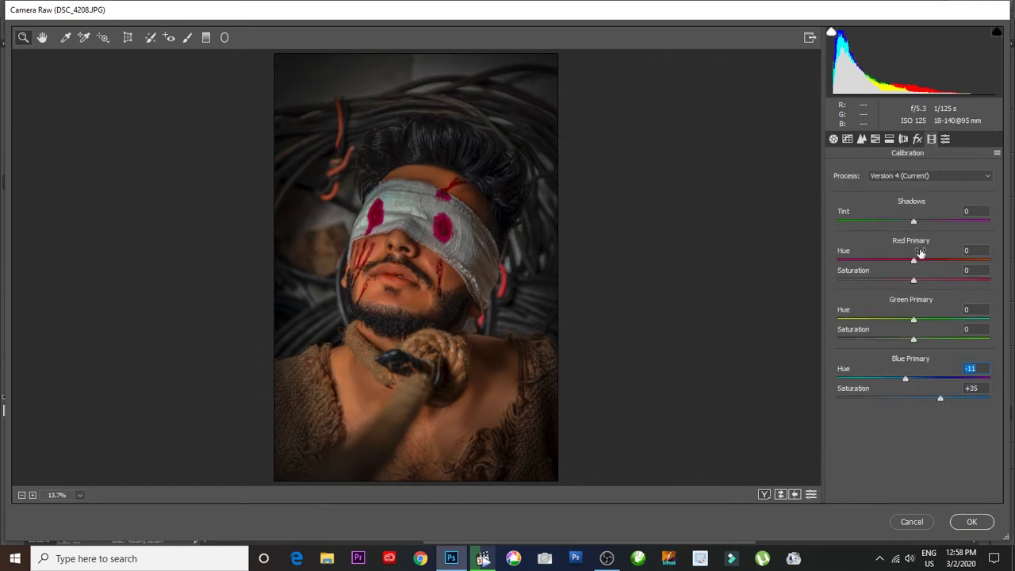
Reduce orange saturation further, drop blacks slightly and exposure to -0.15, and apply the grade.
{"action": "left_click", "coordinate": [875, 138]}
{"action": "left_click", "coordinate": [875, 169]}
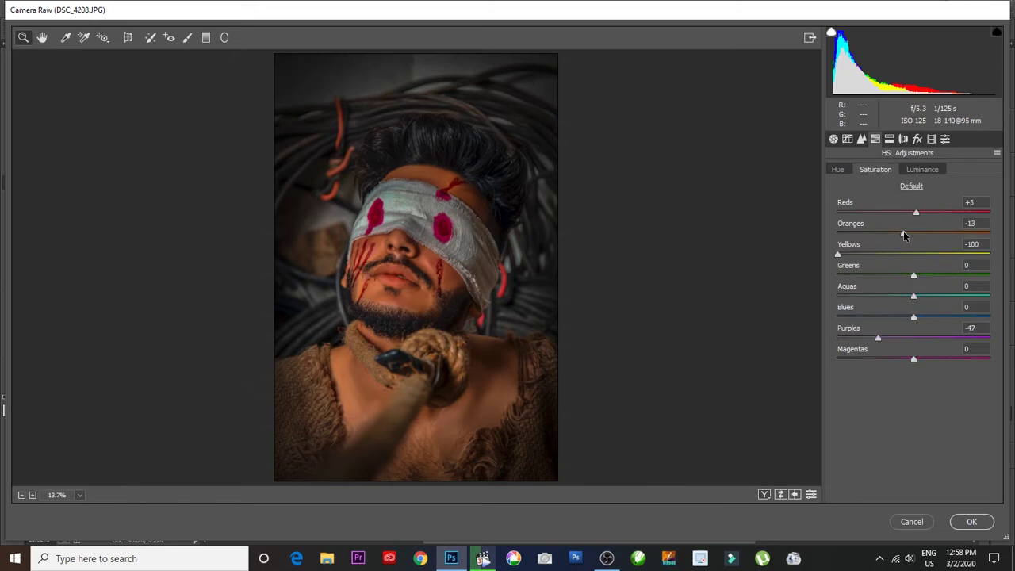
{"action": "mouse_move", "coordinate": [902, 235]}
{"action": "left_mouse_down"}
{"action": "mouse_move", "coordinate": [886, 236]}
{"action": "mouse_move", "coordinate": [937, 233]}
{"action": "left_mouse_up"}
{"action": "left_click", "coordinate": [922, 169]}
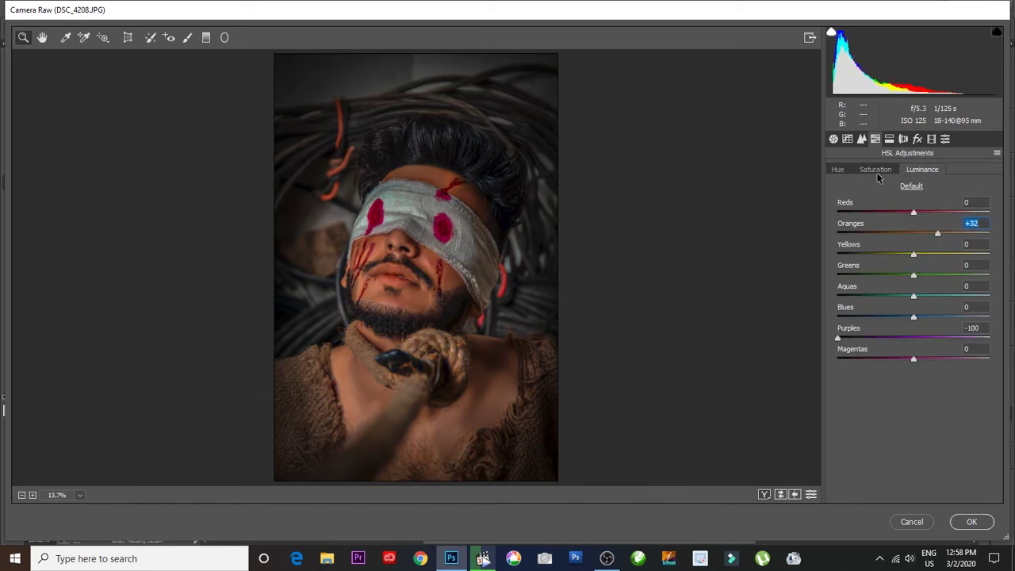
{"action": "left_click", "coordinate": [837, 168]}
{"action": "left_click", "coordinate": [833, 139]}
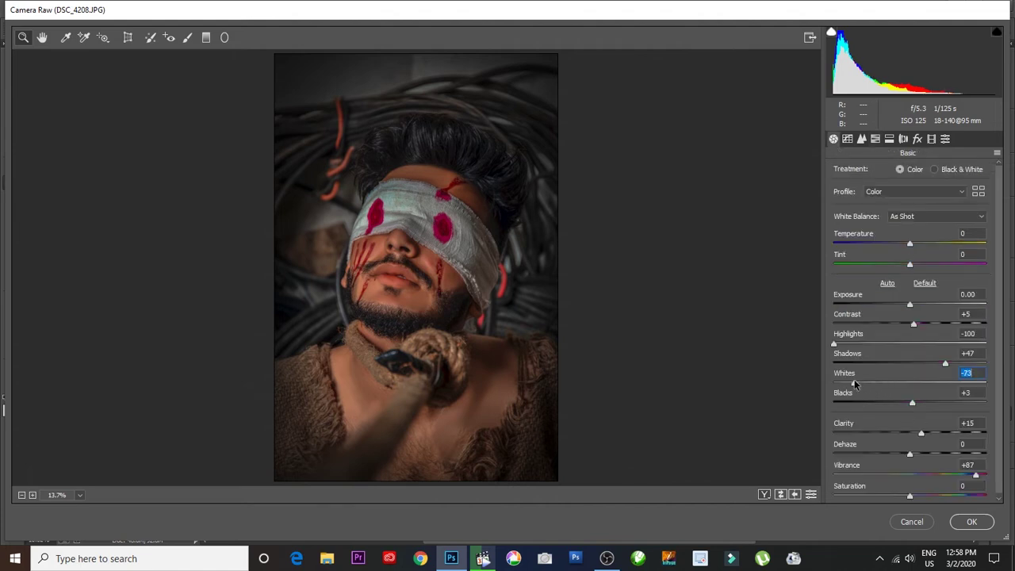
{"action": "left_click_drag", "start_coordinate": [910, 400], "coordinate": [902, 403]}
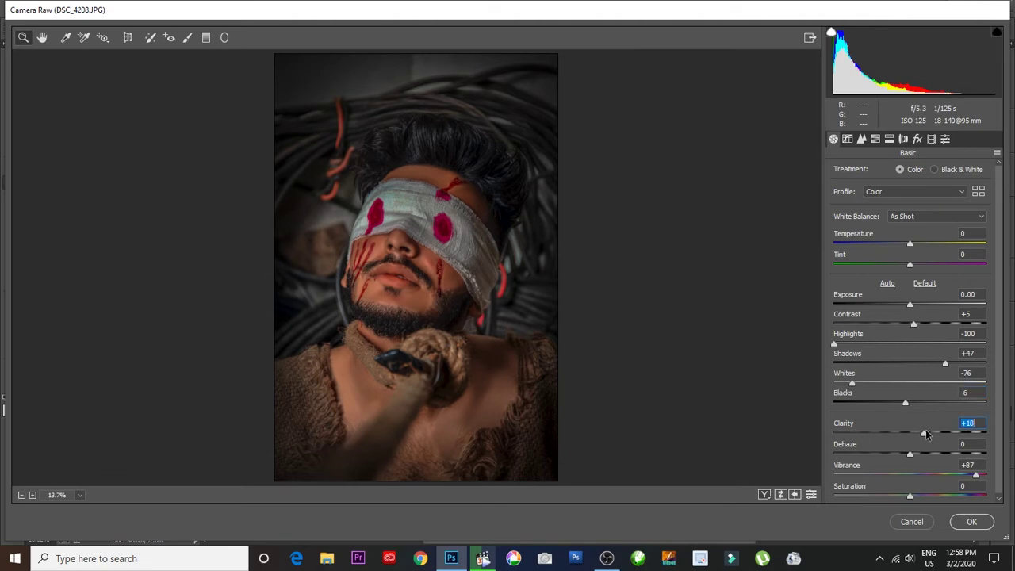
{"action": "left_click_drag", "start_coordinate": [912, 307], "coordinate": [910, 309]}
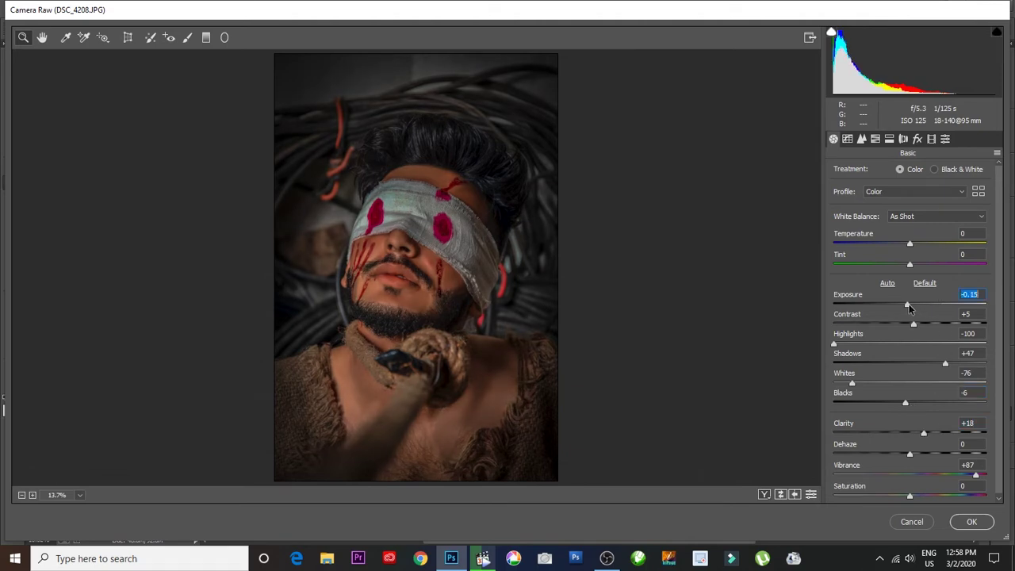
{"action": "left_click", "coordinate": [971, 522]}
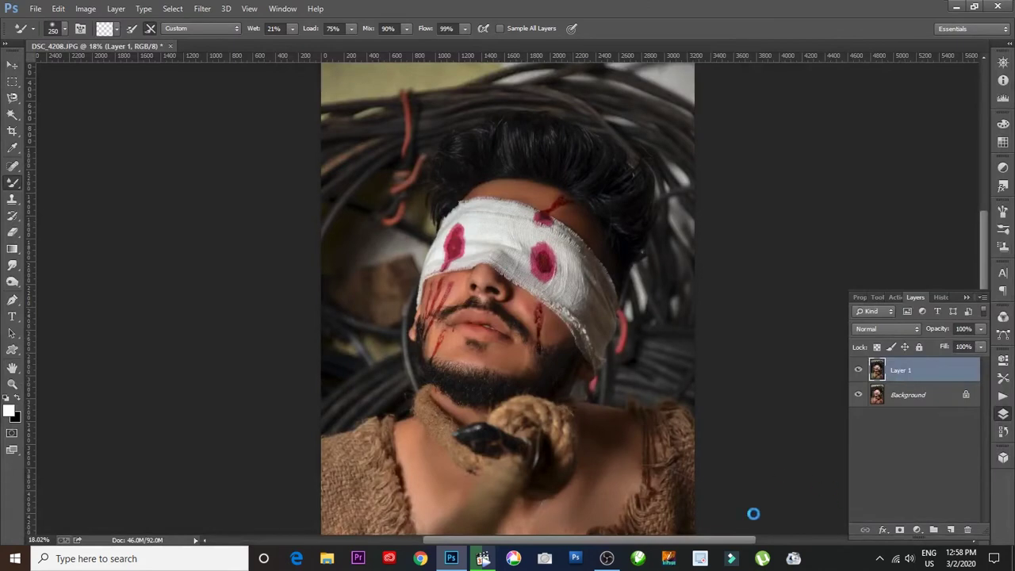
Apply Noiseware Professional noise reduction to Layer 1.
{"action": "scroll", "coordinate": [555, 286], "scroll_direction": "up", "scroll_amount": 2}
{"action": "scroll", "coordinate": [558, 313], "scroll_direction": "down", "scroll_amount": 3}
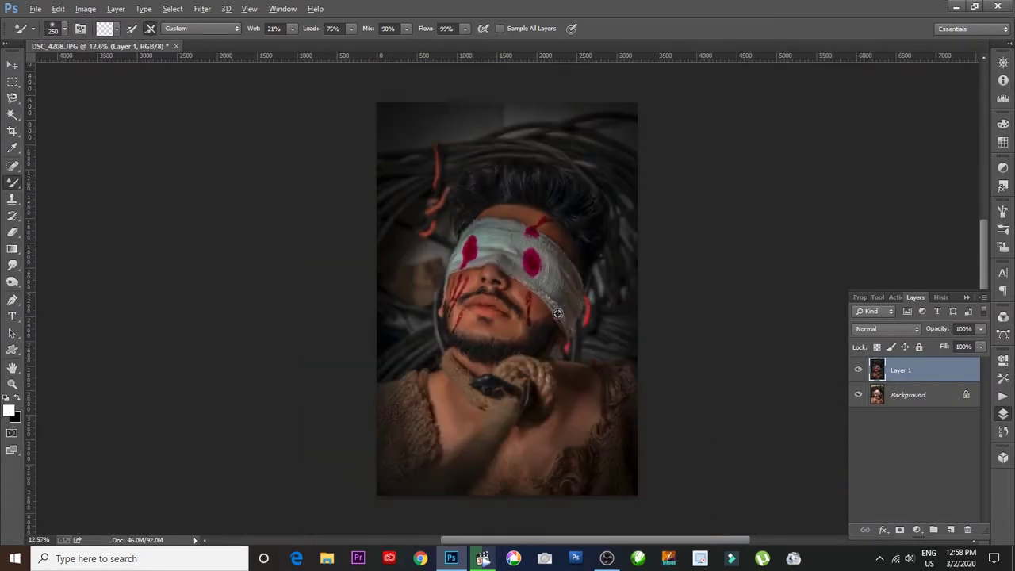
{"action": "left_click", "coordinate": [202, 8]}
{"action": "left_click", "coordinate": [441, 276]}
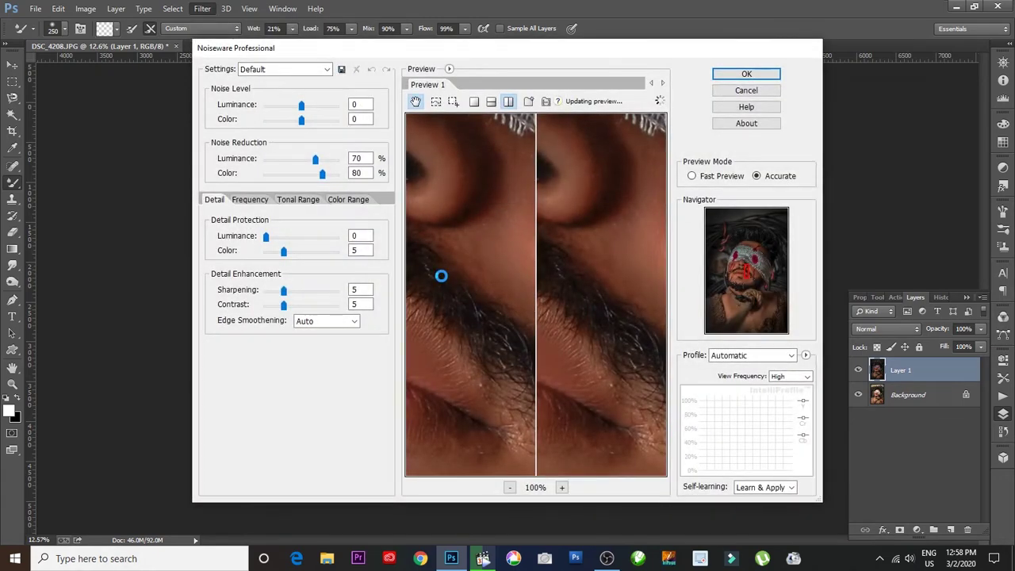
{"action": "key", "text": "Return"}
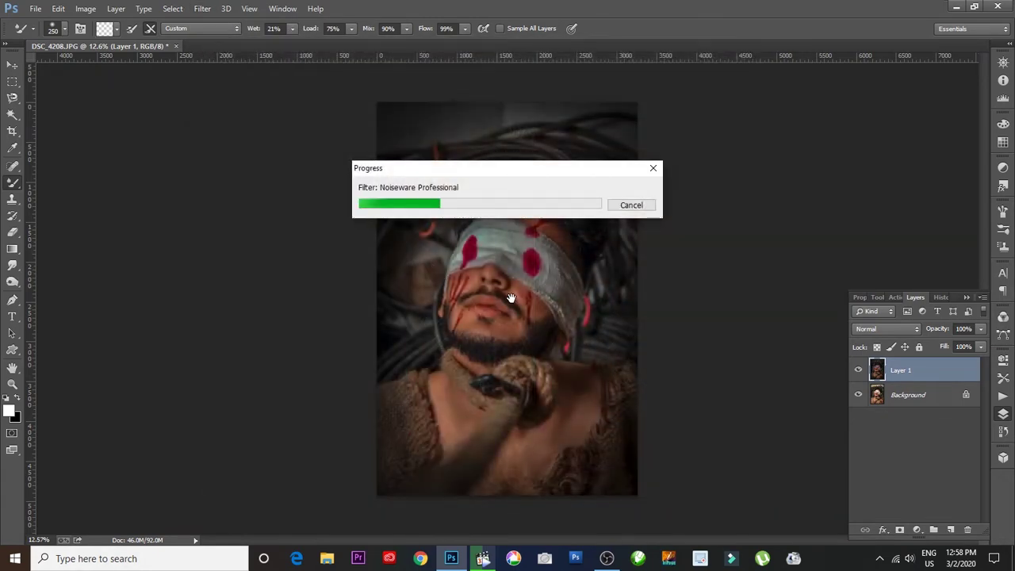
Apply Portraiture skin smoothing with its default preset after checking the face preview.
{"action": "left_click", "coordinate": [202, 8]}
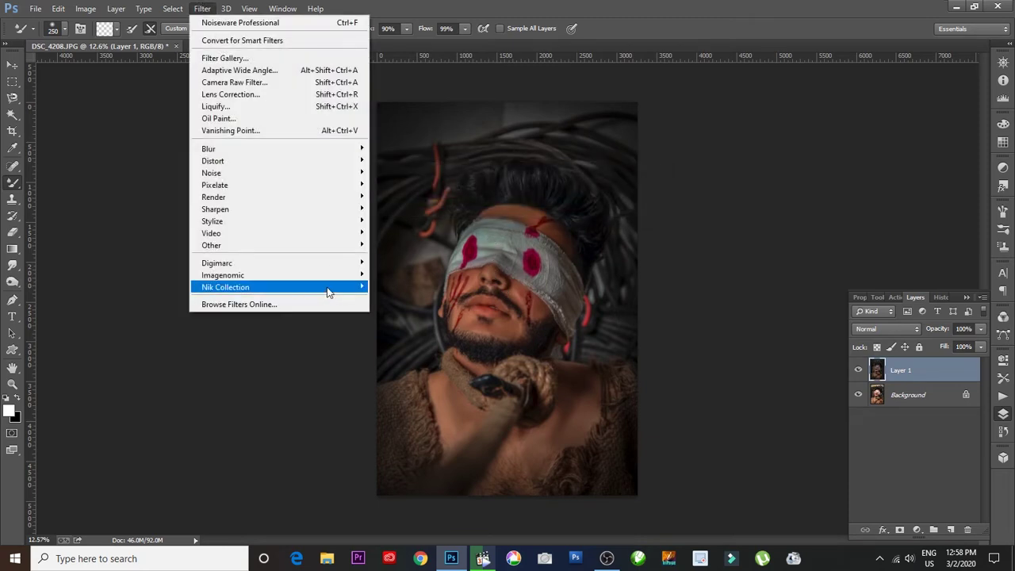
{"action": "mouse_move", "coordinate": [223, 275]}
{"action": "left_click", "coordinate": [472, 287]}
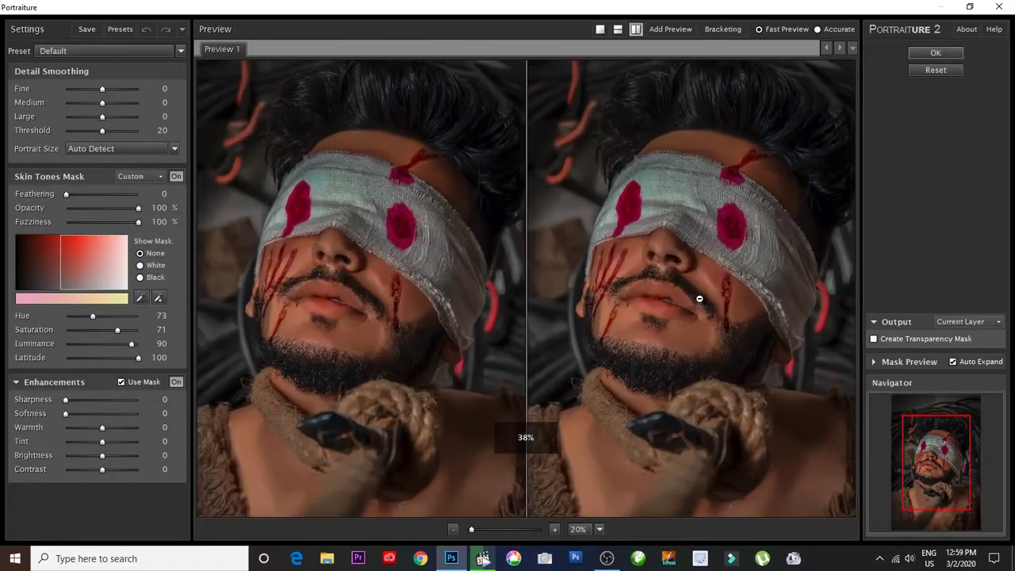
{"action": "scroll", "coordinate": [699, 298], "scroll_direction": "up", "scroll_amount": 2}
{"action": "left_click_drag", "start_coordinate": [668, 327], "coordinate": [636, 350]}
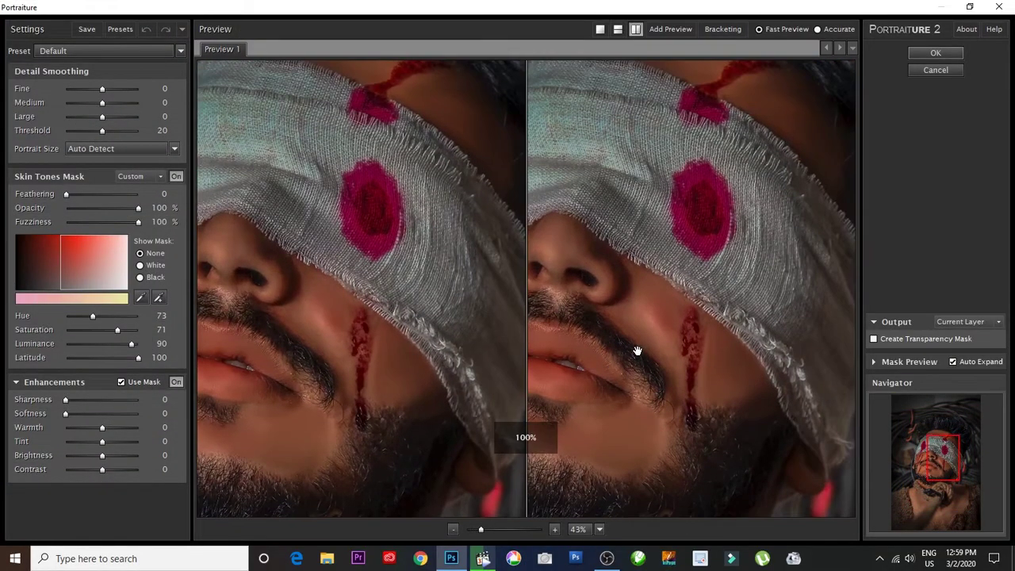
{"action": "key", "text": "Return"}
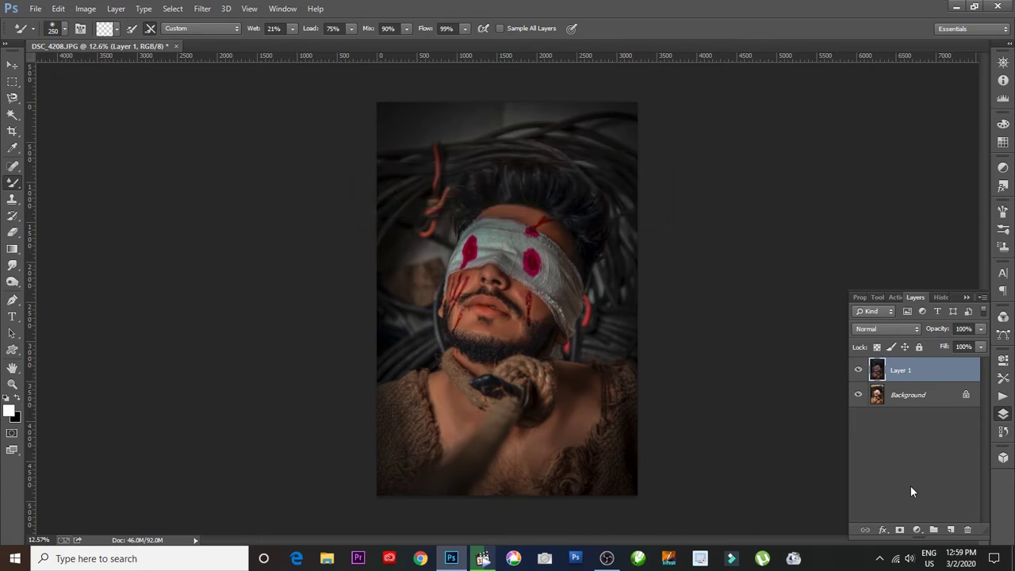
Inspect the retouched face and chest up close, then duplicate Layer 1 as Layer 1 copy.
{"action": "scroll", "coordinate": [538, 333], "scroll_direction": "up", "scroll_amount": 1}
{"action": "scroll", "coordinate": [523, 278], "scroll_direction": "up", "scroll_amount": 1}
{"action": "scroll", "coordinate": [578, 396], "scroll_direction": "up", "scroll_amount": 1}
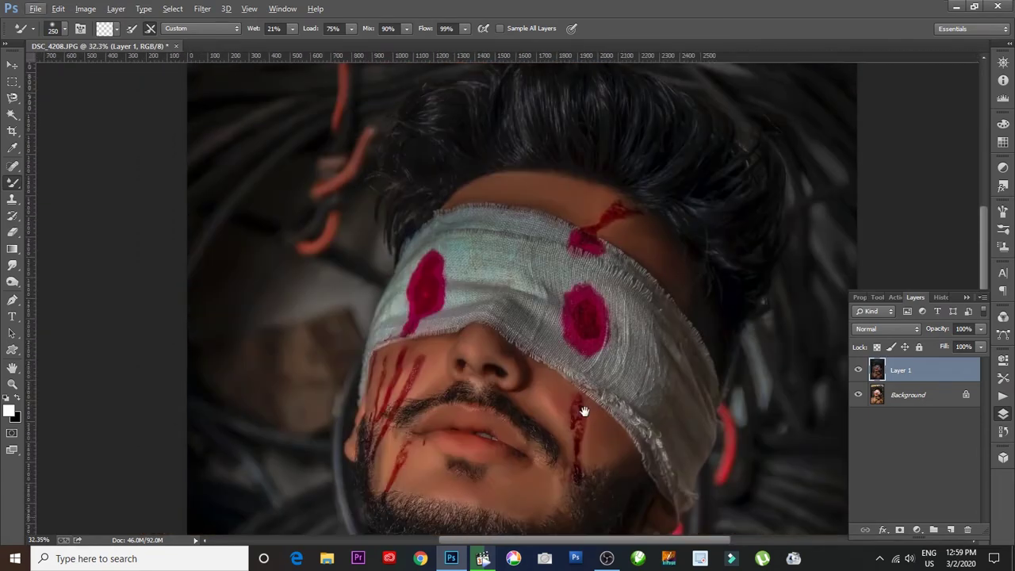
{"action": "scroll", "coordinate": [581, 415], "scroll_direction": "up", "scroll_amount": 1}
{"action": "scroll", "coordinate": [552, 367], "scroll_direction": "down", "scroll_amount": 2}
{"action": "scroll", "coordinate": [523, 265], "scroll_direction": "down", "scroll_amount": 5}
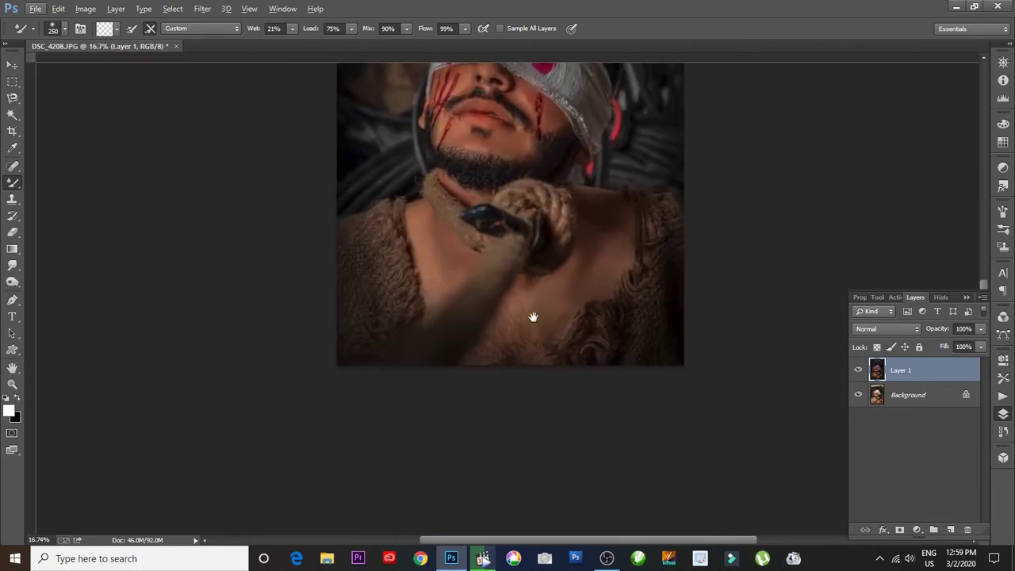
{"action": "left_click_drag", "start_coordinate": [532, 317], "coordinate": [569, 333]}
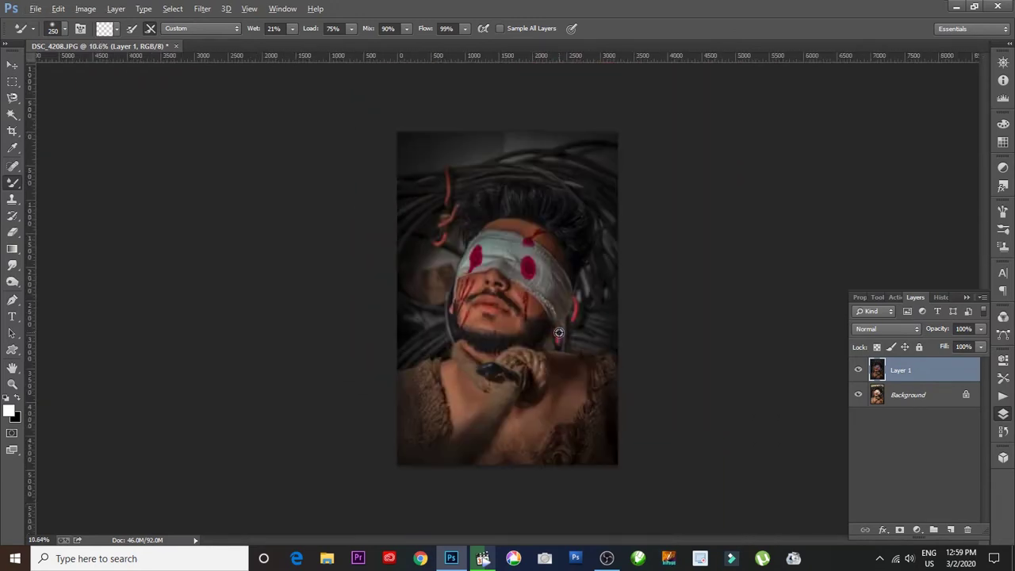
{"action": "scroll", "coordinate": [606, 266], "scroll_direction": "up", "scroll_amount": 2}
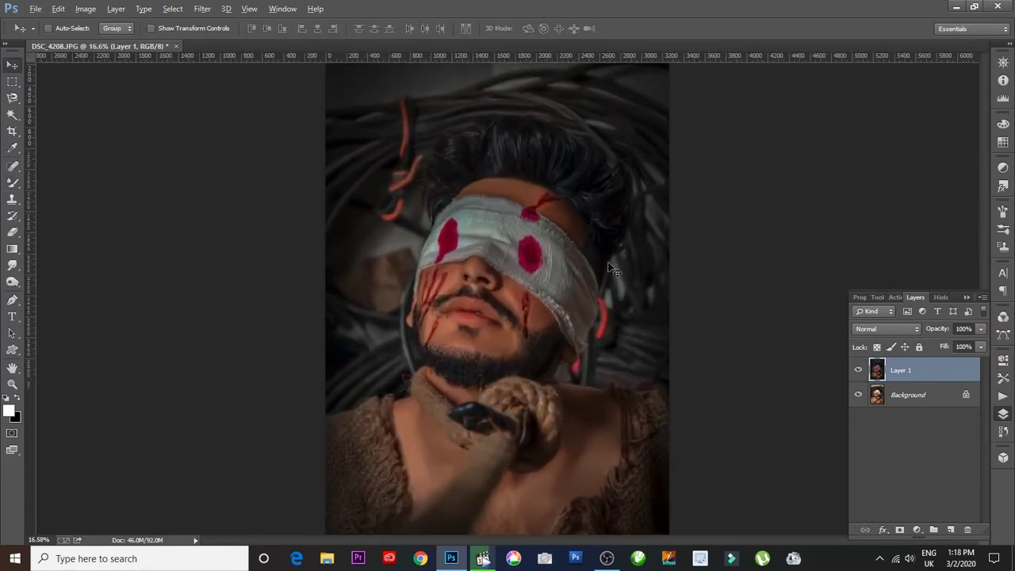
{"action": "scroll", "coordinate": [598, 265], "scroll_direction": "up", "scroll_amount": 1}
{"action": "scroll", "coordinate": [586, 263], "scroll_direction": "down", "scroll_amount": 2}
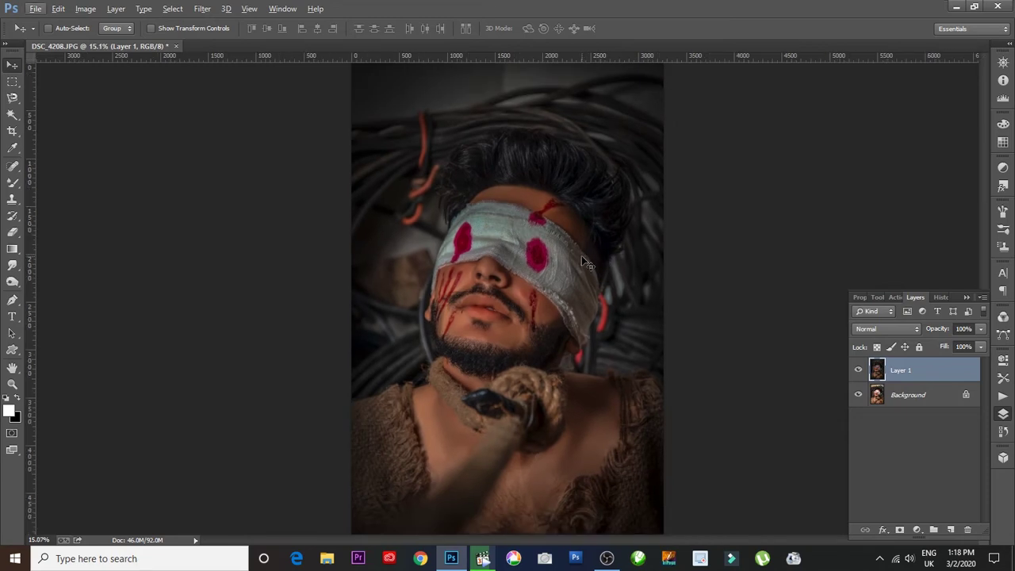
{"action": "key", "text": "ctrl+j"}
Open the Camera Raw Filter on Layer 1 copy and drop Magentas luminance to -100.
{"action": "left_click", "coordinate": [201, 9]}
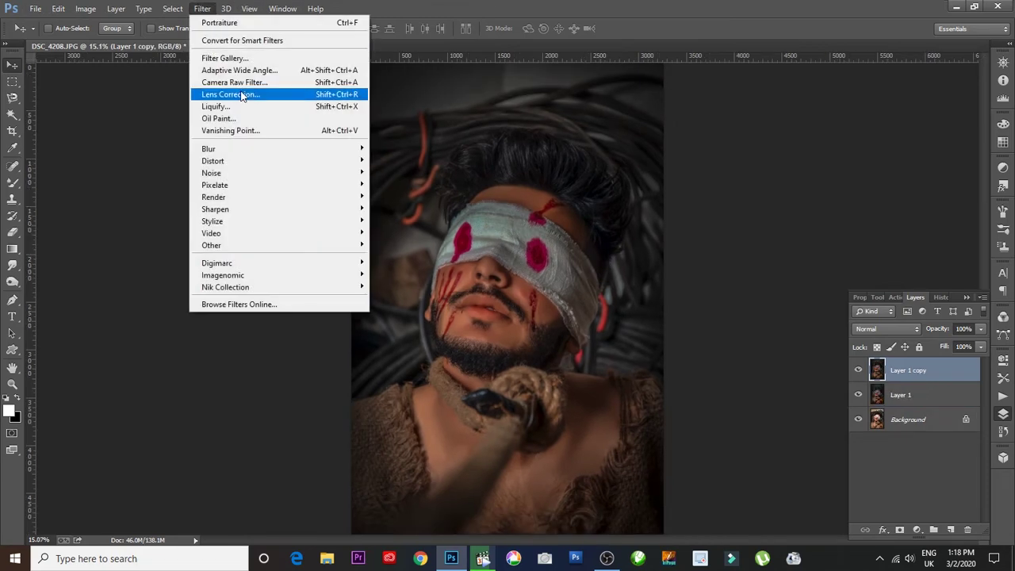
{"action": "left_click", "coordinate": [251, 84]}
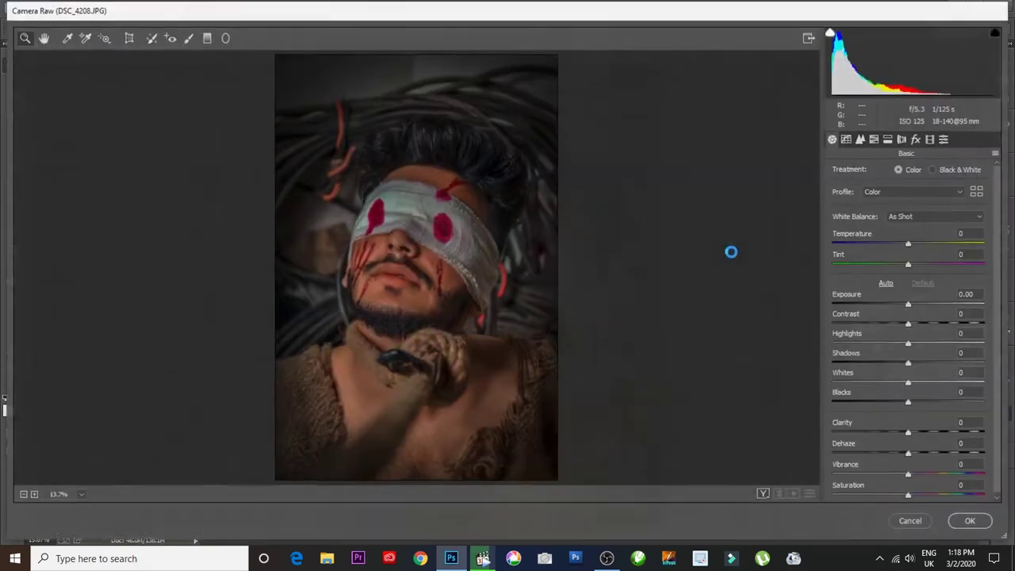
{"action": "left_click", "coordinate": [875, 138]}
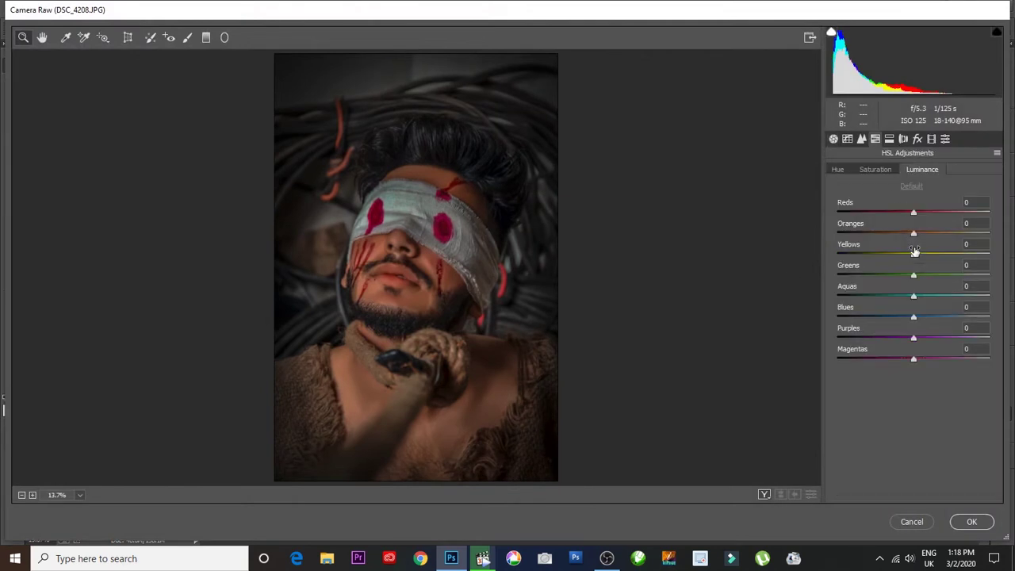
{"action": "left_click_drag", "start_coordinate": [917, 351], "coordinate": [806, 362]}
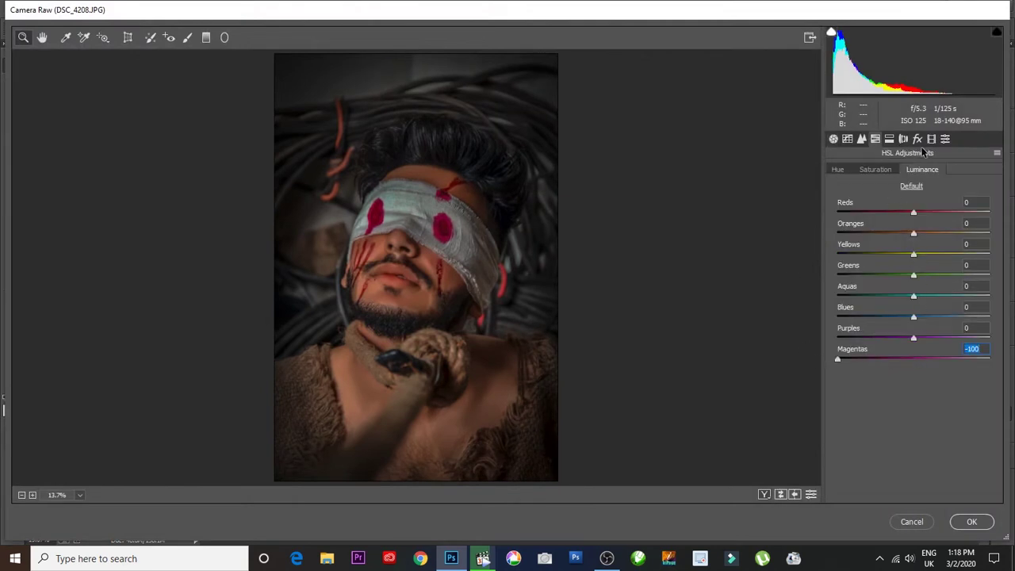
Set the Magentas hue to +100 and Purples hue to +56, checking the blindfold up close.
{"action": "left_click", "coordinate": [875, 170]}
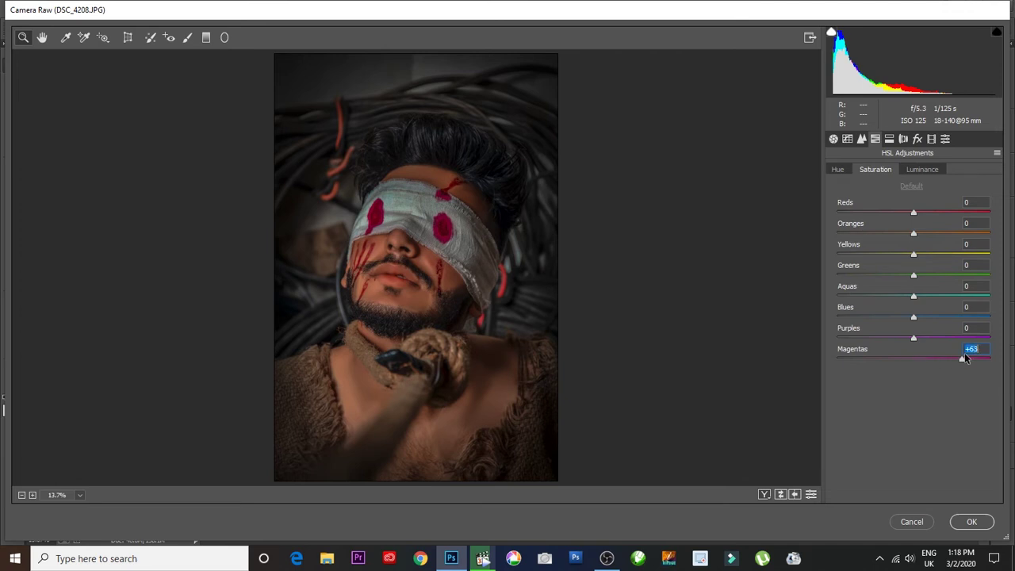
{"action": "left_click", "coordinate": [838, 169]}
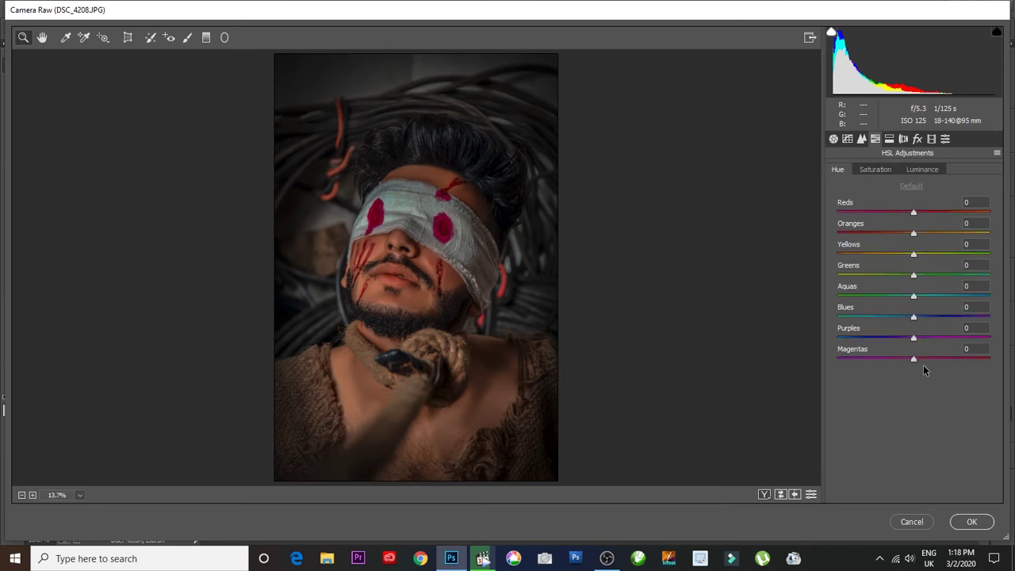
{"action": "left_click_drag", "start_coordinate": [914, 359], "coordinate": [998, 358]}
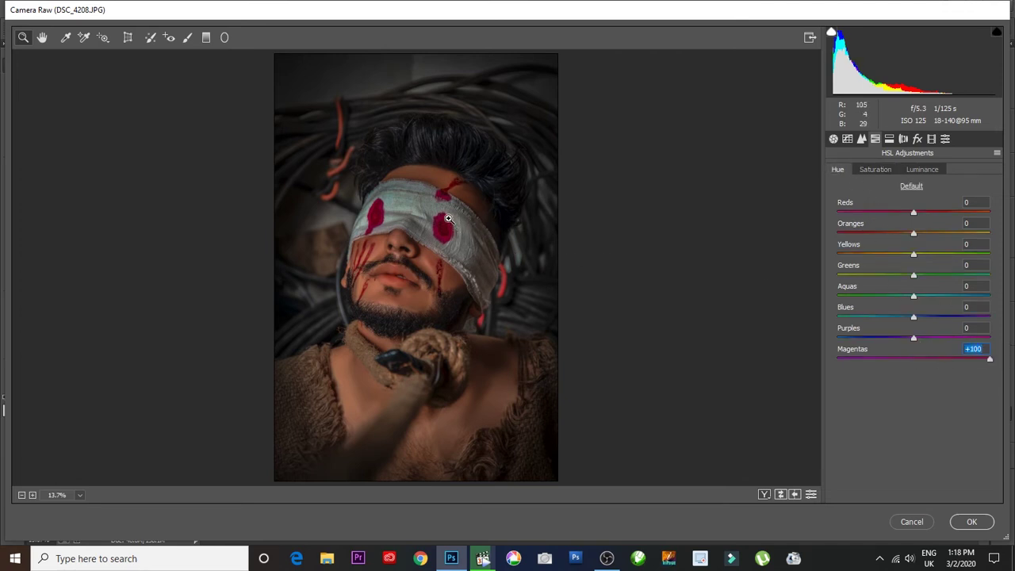
{"action": "left_click_drag", "start_coordinate": [419, 204], "coordinate": [485, 272]}
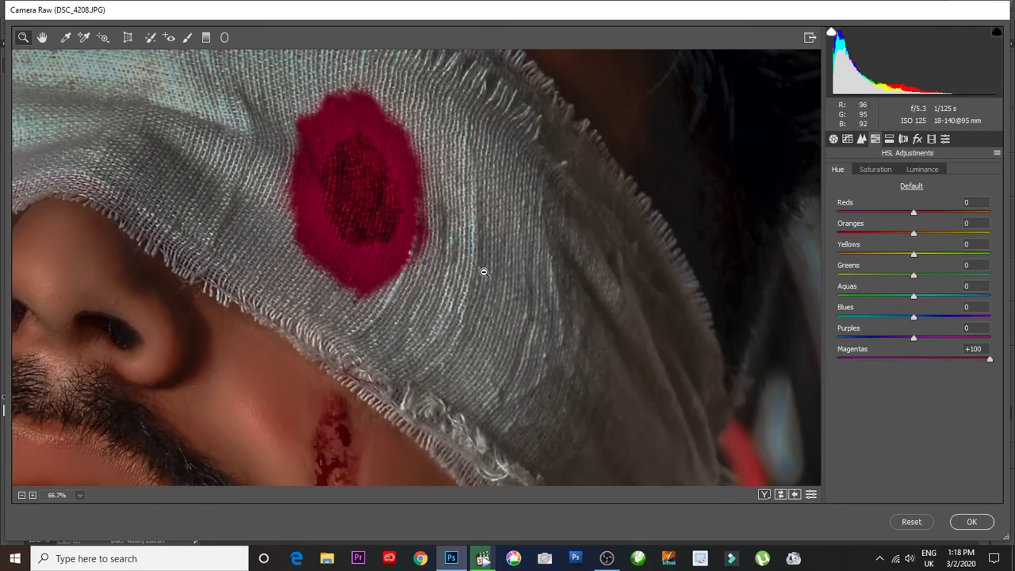
{"action": "left_click", "coordinate": [484, 272], "text": "alt"}
{"action": "left_click", "coordinate": [484, 272], "text": "alt"}
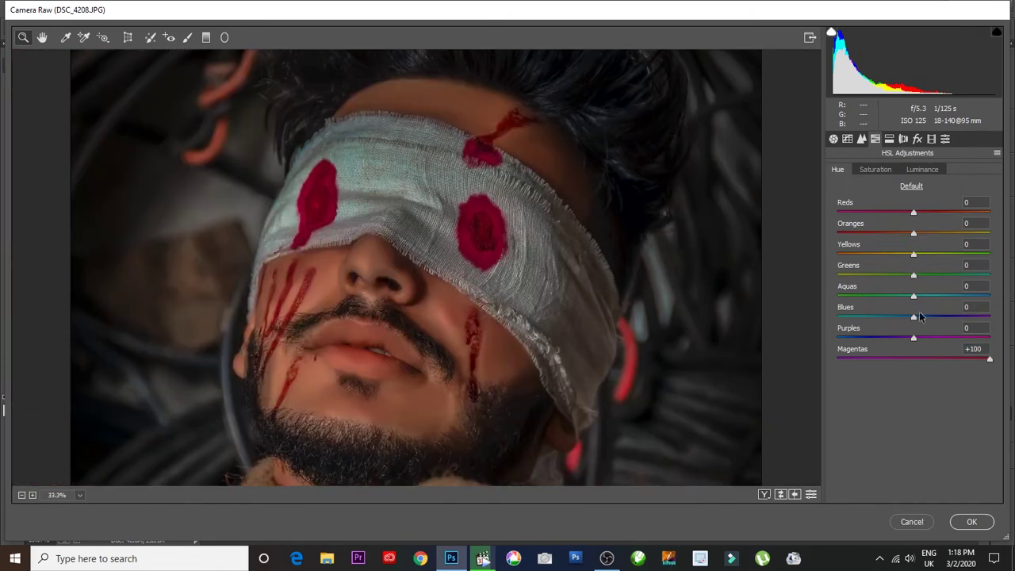
{"action": "left_click_drag", "start_coordinate": [915, 333], "coordinate": [956, 347]}
Apply the Camera Raw hue edits and compare Layer 1 copy before and after.
{"action": "left_click", "coordinate": [971, 521]}
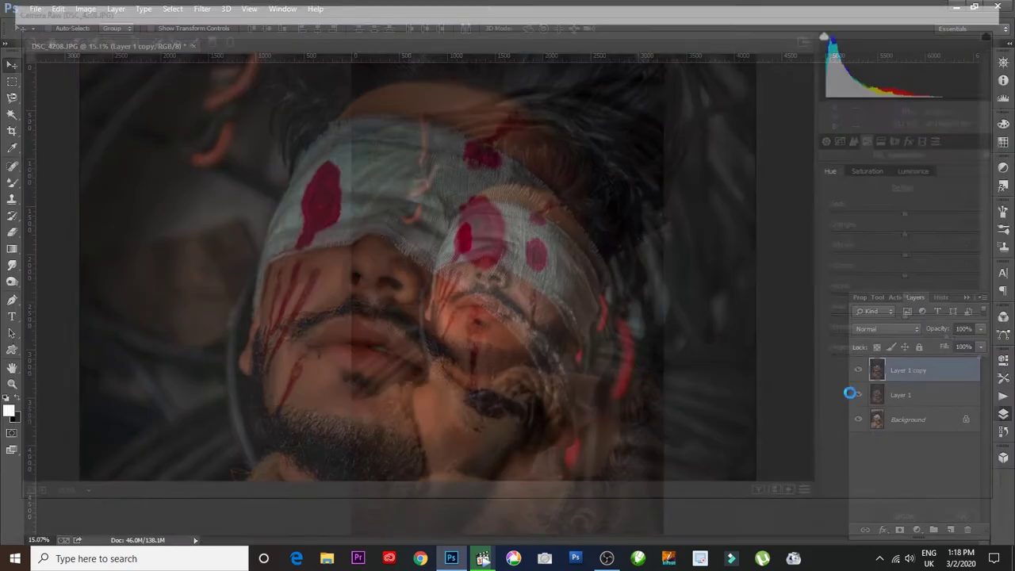
{"action": "scroll", "coordinate": [552, 272], "scroll_direction": "up", "scroll_amount": 3}
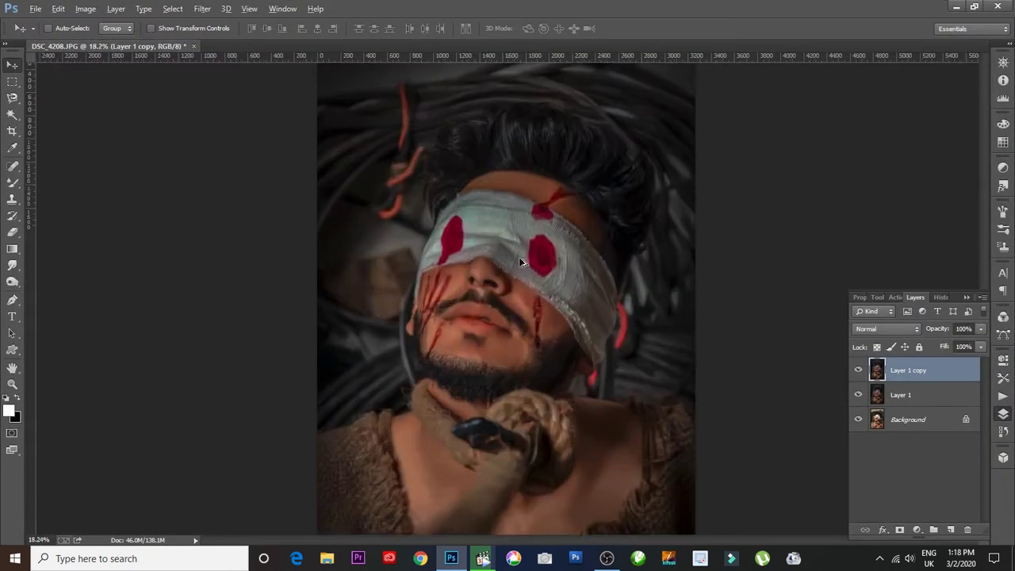
{"action": "left_click", "coordinate": [858, 370]}
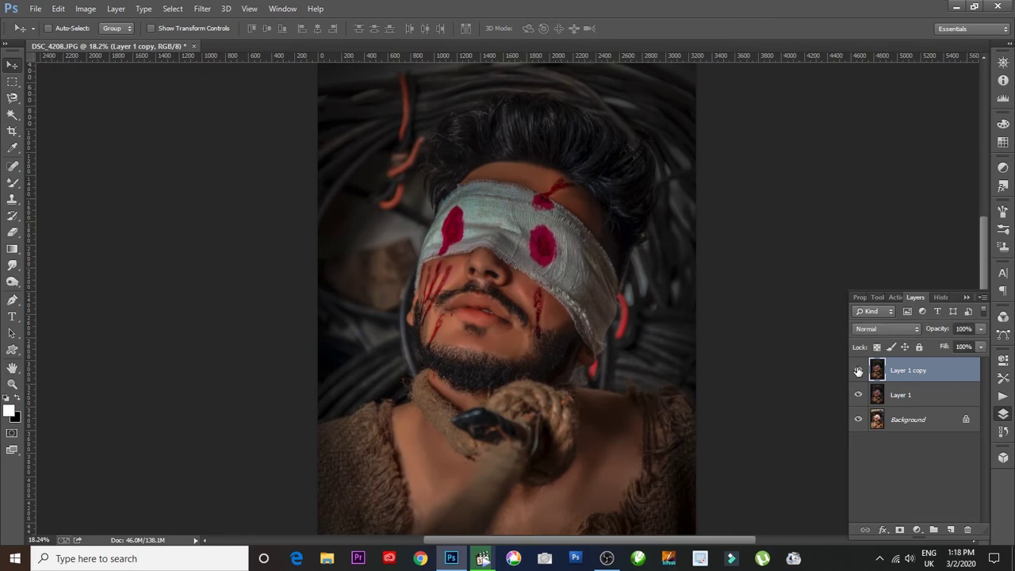
{"action": "left_click", "coordinate": [857, 370]}
{"action": "scroll", "coordinate": [535, 239], "scroll_direction": "up", "scroll_amount": 4}
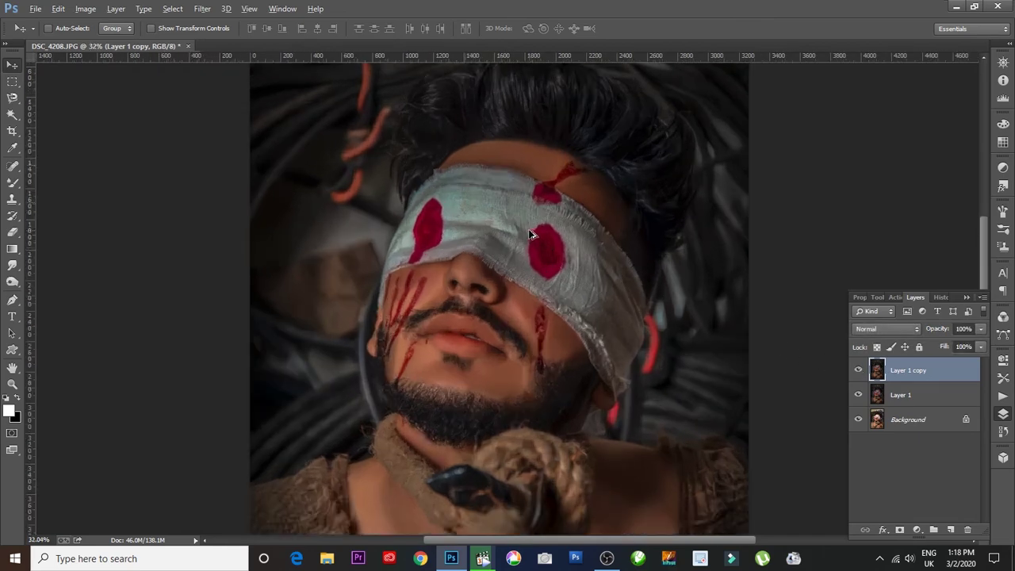
{"action": "scroll", "coordinate": [535, 240], "scroll_direction": "down", "scroll_amount": 1}
{"action": "scroll", "coordinate": [535, 240], "scroll_direction": "down", "scroll_amount": 1}
{"action": "scroll", "coordinate": [535, 241], "scroll_direction": "down", "scroll_amount": 1}
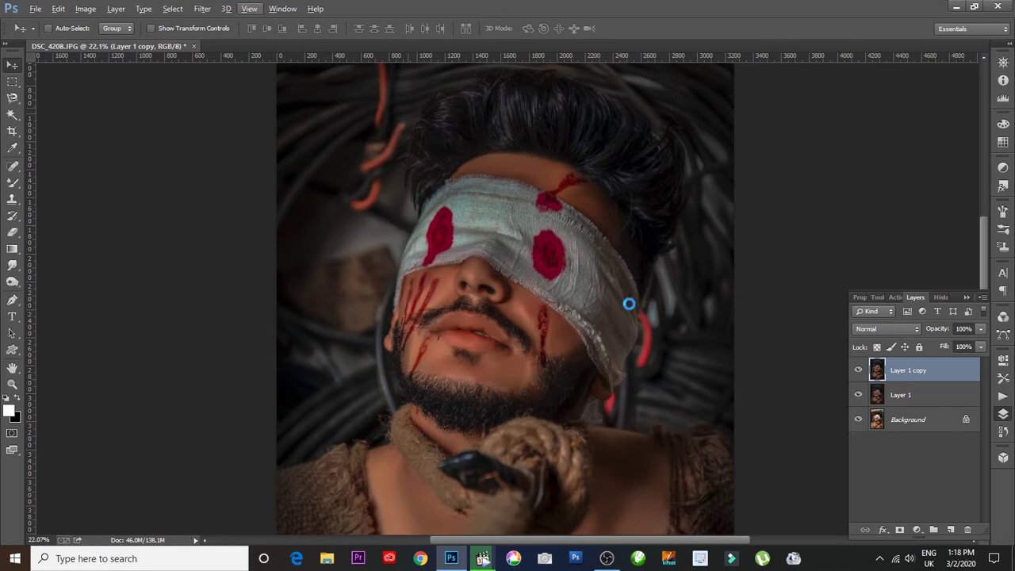
{"action": "scroll", "coordinate": [617, 291], "scroll_direction": "down", "scroll_amount": 1}
{"action": "scroll", "coordinate": [618, 290], "scroll_direction": "up", "scroll_amount": 2}
{"action": "scroll", "coordinate": [564, 260], "scroll_direction": "up", "scroll_amount": 3}
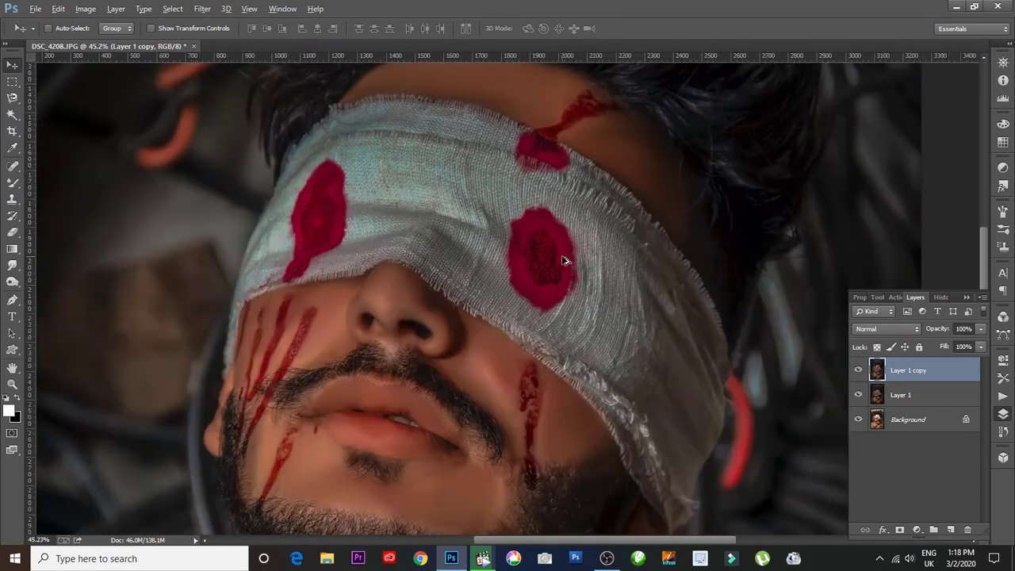
{"action": "scroll", "coordinate": [564, 260], "scroll_direction": "down", "scroll_amount": 4}
{"action": "scroll", "coordinate": [564, 260], "scroll_direction": "down", "scroll_amount": 3}
{"action": "scroll", "coordinate": [564, 260], "scroll_direction": "down", "scroll_amount": 3}
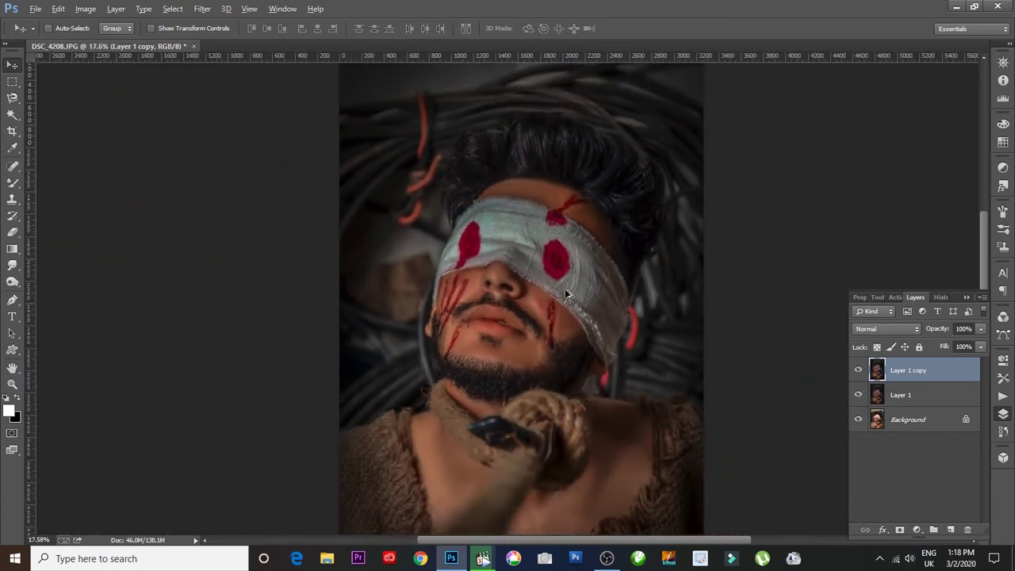
{"action": "scroll", "coordinate": [564, 332], "scroll_direction": "up", "scroll_amount": 2}
{"action": "scroll", "coordinate": [564, 332], "scroll_direction": "up", "scroll_amount": 2}
{"action": "scroll", "coordinate": [530, 289], "scroll_direction": "up", "scroll_amount": 2}
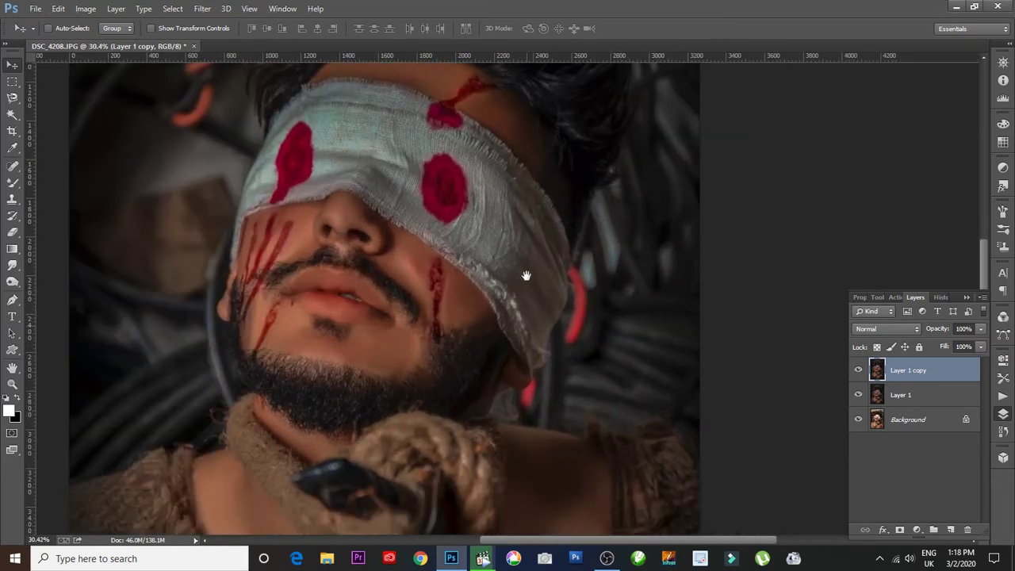
{"action": "scroll", "coordinate": [528, 283], "scroll_direction": "up", "scroll_amount": 3}
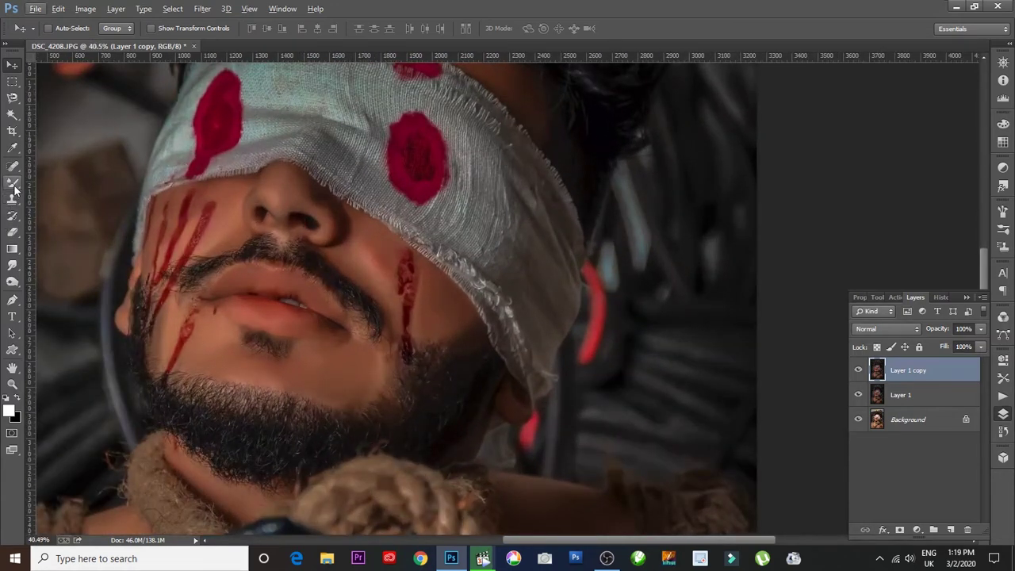
Try covering the red light stripe with a 250 px, 100% Clone Stamp, then undo it.
{"action": "left_click", "coordinate": [12, 198]}
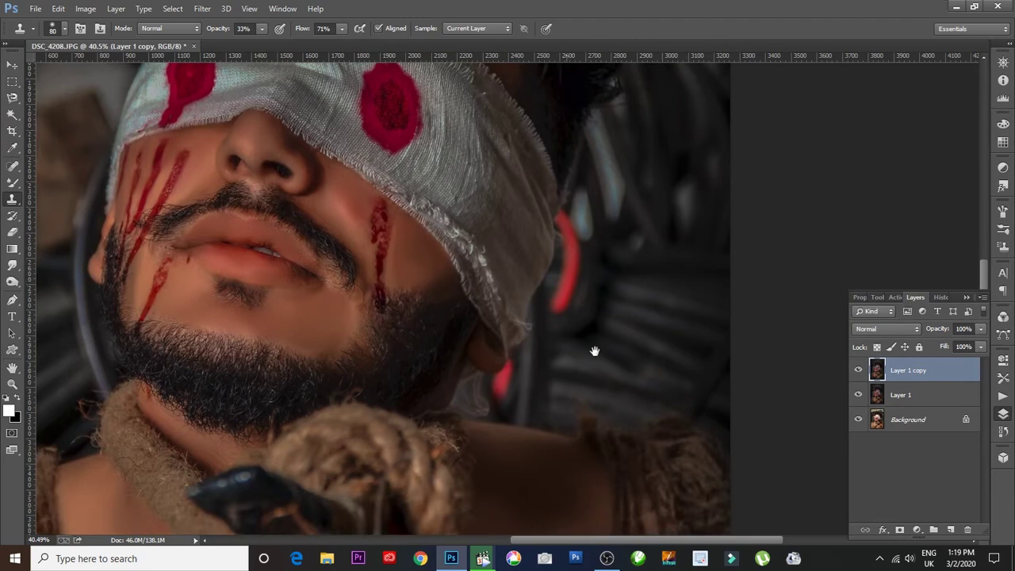
{"action": "left_click_drag", "start_coordinate": [607, 358], "coordinate": [550, 298]}
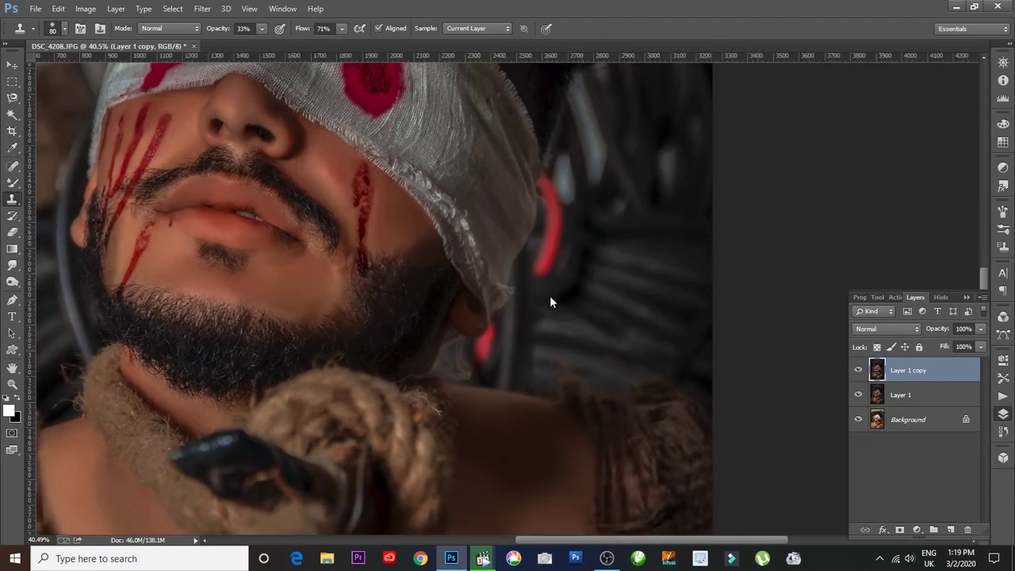
{"action": "left_click", "coordinate": [534, 274]}
{"action": "key", "text": "Return"}
{"action": "left_click_drag", "start_coordinate": [261, 29], "coordinate": [366, 41]}
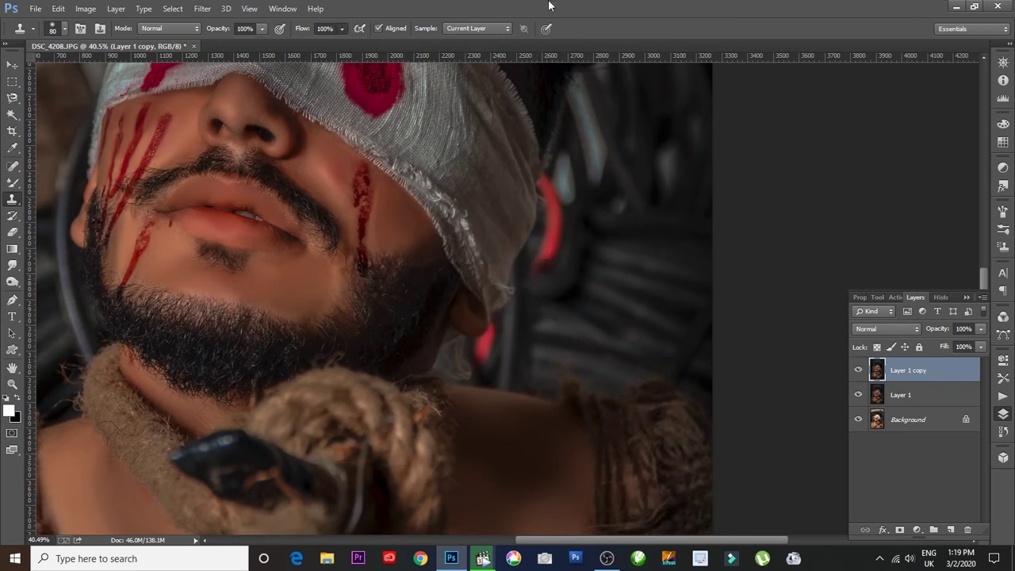
{"action": "key", "text": "bracketright"}
{"action": "key", "text": "bracketright"}
{"action": "key", "text": "bracketright"}
{"action": "key", "text": "bracketright"}
{"action": "key", "text": "bracketright"}
{"action": "key", "text": "bracketright"}
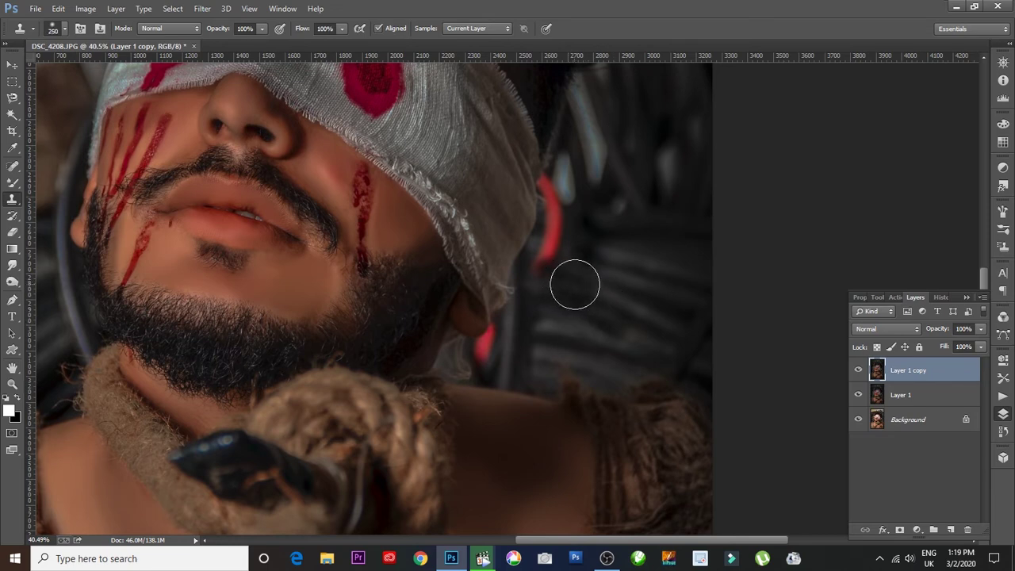
{"action": "mouse_move", "coordinate": [581, 287]}
{"action": "left_mouse_down"}
{"action": "mouse_move", "coordinate": [557, 274]}
{"action": "mouse_move", "coordinate": [553, 256]}
{"action": "mouse_move", "coordinate": [563, 243]}
{"action": "mouse_move", "coordinate": [564, 180]}
{"action": "mouse_move", "coordinate": [578, 242]}
{"action": "left_mouse_up"}
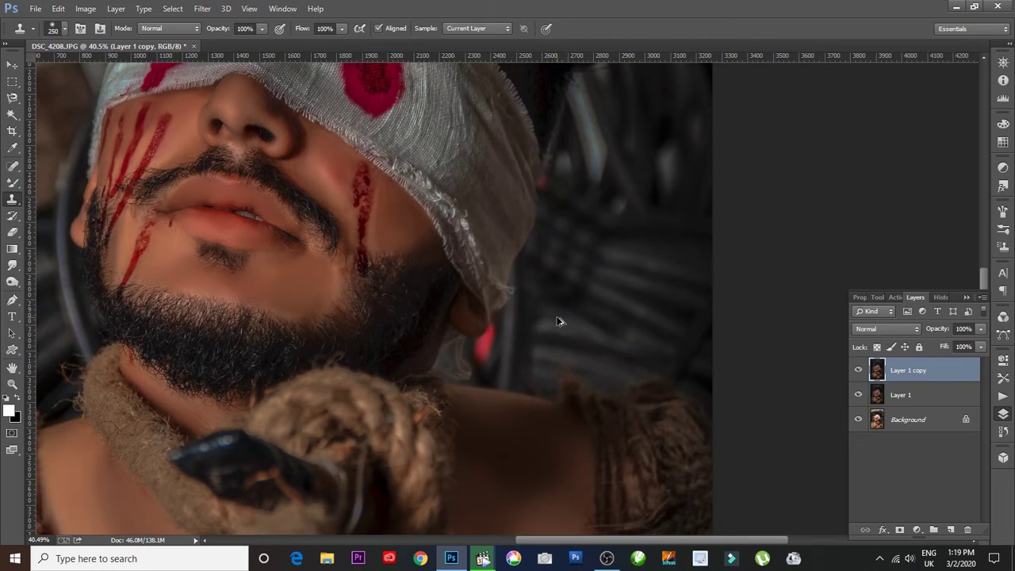
{"action": "key", "text": "ctrl+alt+z"}
{"action": "key", "text": "ctrl+alt+z"}
{"action": "key", "text": "ctrl+alt+z"}
{"action": "key", "text": "ctrl+alt+z"}
{"action": "key", "text": "ctrl+alt+z"}
{"action": "key", "text": "ctrl+alt+z"}
{"action": "key", "text": "ctrl+alt+z"}
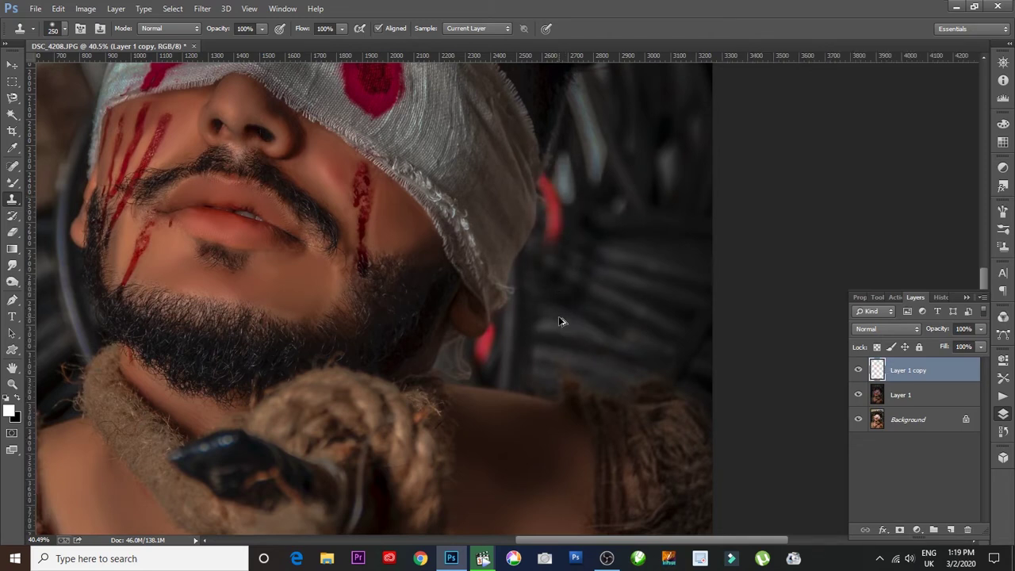
{"action": "key", "text": "ctrl+alt+z"}
{"action": "key", "text": "bracketleft"}
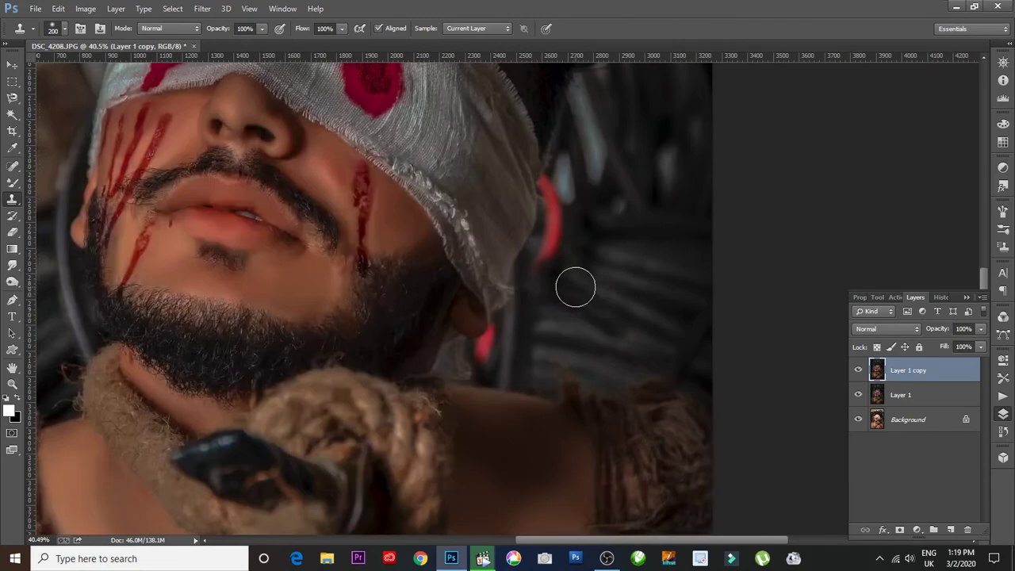
Heal away the red light stripes by the neck and chin with a 100 px Spot Healing Brush.
{"action": "left_click", "coordinate": [11, 165]}
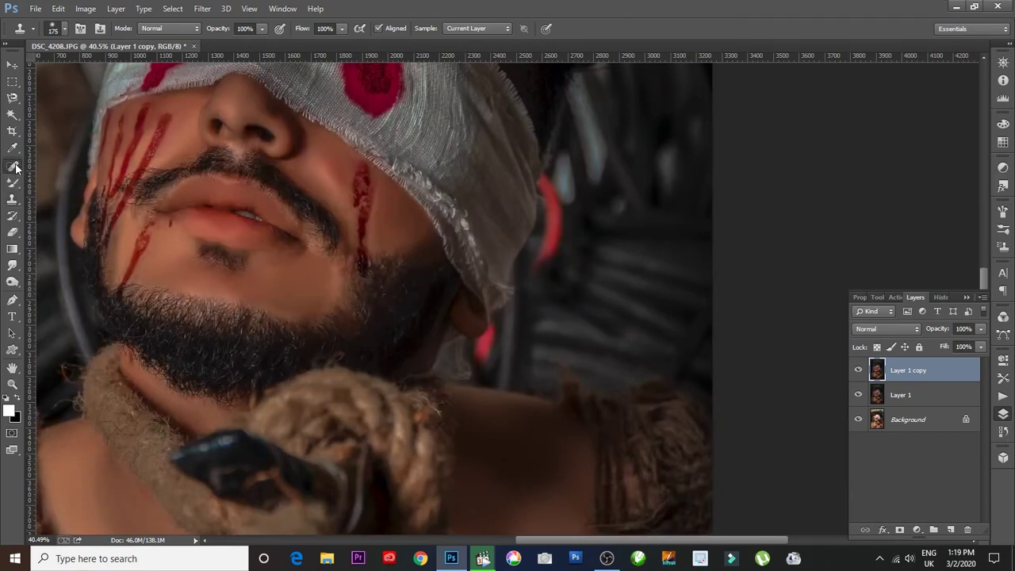
{"action": "key", "text": "bracketright"}
{"action": "mouse_move", "coordinate": [543, 273]}
{"action": "left_mouse_down"}
{"action": "mouse_move", "coordinate": [558, 218]}
{"action": "mouse_move", "coordinate": [546, 177]}
{"action": "left_mouse_up"}
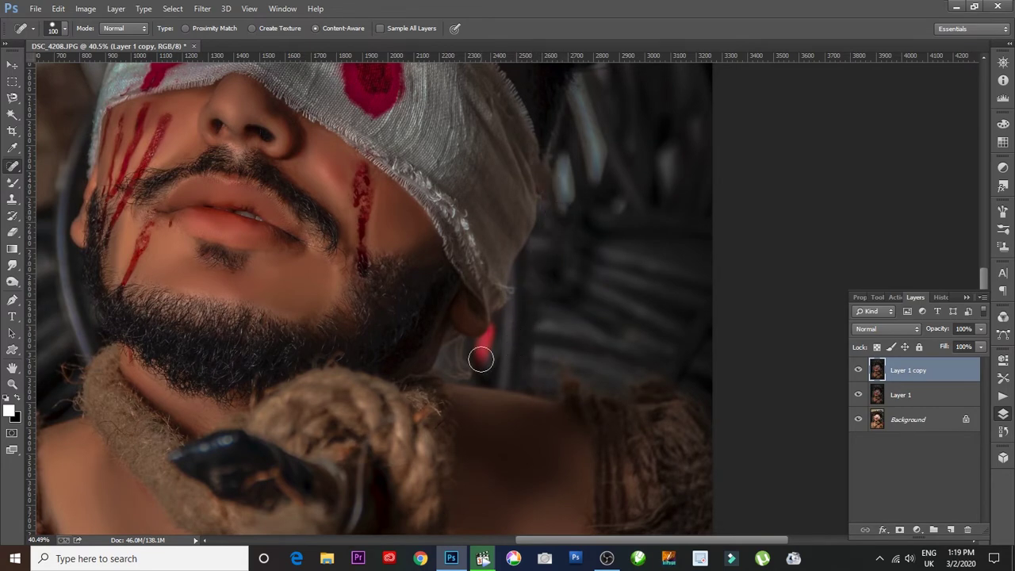
{"action": "left_click_drag", "start_coordinate": [480, 353], "coordinate": [489, 329]}
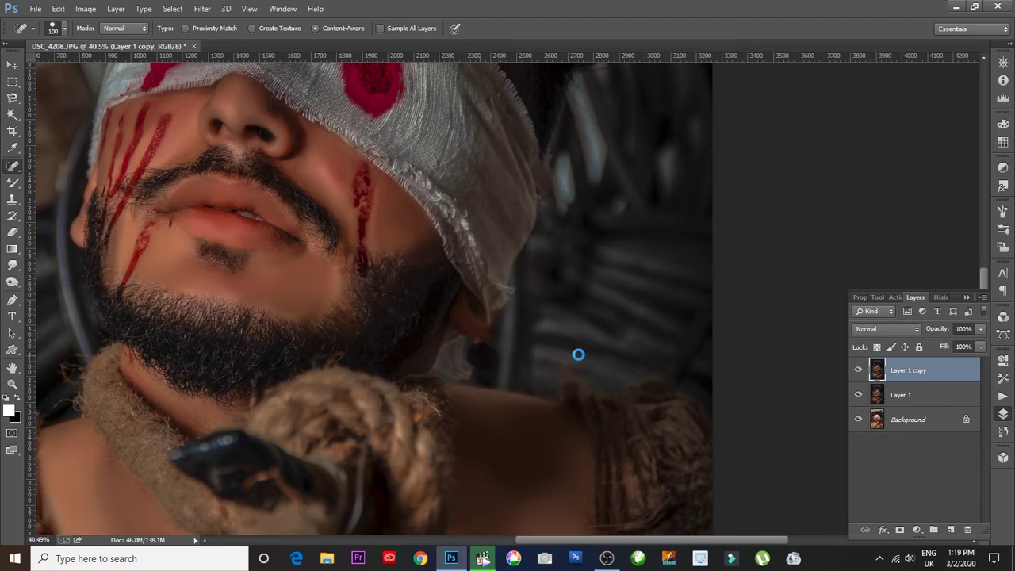
{"action": "scroll", "coordinate": [555, 329], "scroll_direction": "down", "scroll_amount": 3}
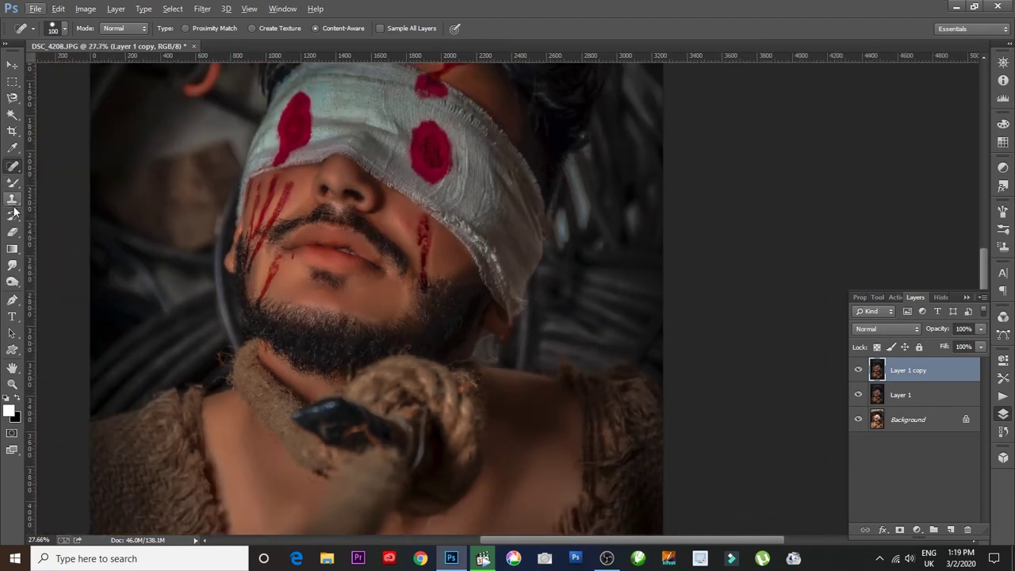
Clone background over the red spot by the ear with an 80 px Clone Stamp.
{"action": "left_click", "coordinate": [11, 198]}
{"action": "scroll", "coordinate": [494, 289], "scroll_direction": "up", "scroll_amount": 2}
{"action": "scroll", "coordinate": [494, 289], "scroll_direction": "up", "scroll_amount": 3}
{"action": "scroll", "coordinate": [536, 354], "scroll_direction": "up", "scroll_amount": 2}
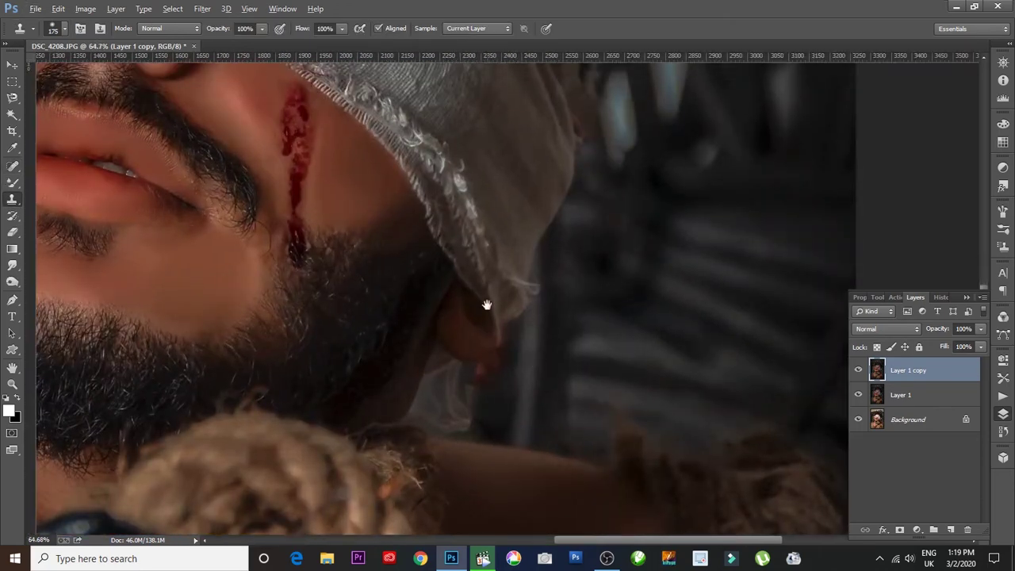
{"action": "scroll", "coordinate": [484, 301], "scroll_direction": "up", "scroll_amount": 2}
{"action": "key", "text": "bracketleft"}
{"action": "key", "text": "bracketleft"}
{"action": "key", "text": "bracketleft"}
{"action": "key", "text": "bracketleft"}
{"action": "key", "text": "bracketleft"}
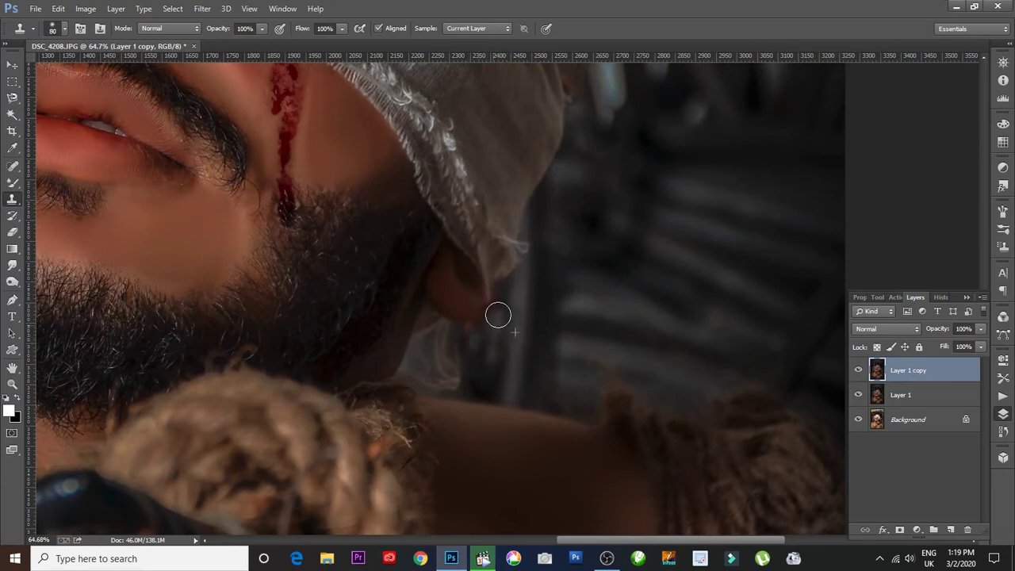
{"action": "left_click", "coordinate": [498, 309], "text": "alt"}
{"action": "left_click", "coordinate": [485, 330]}
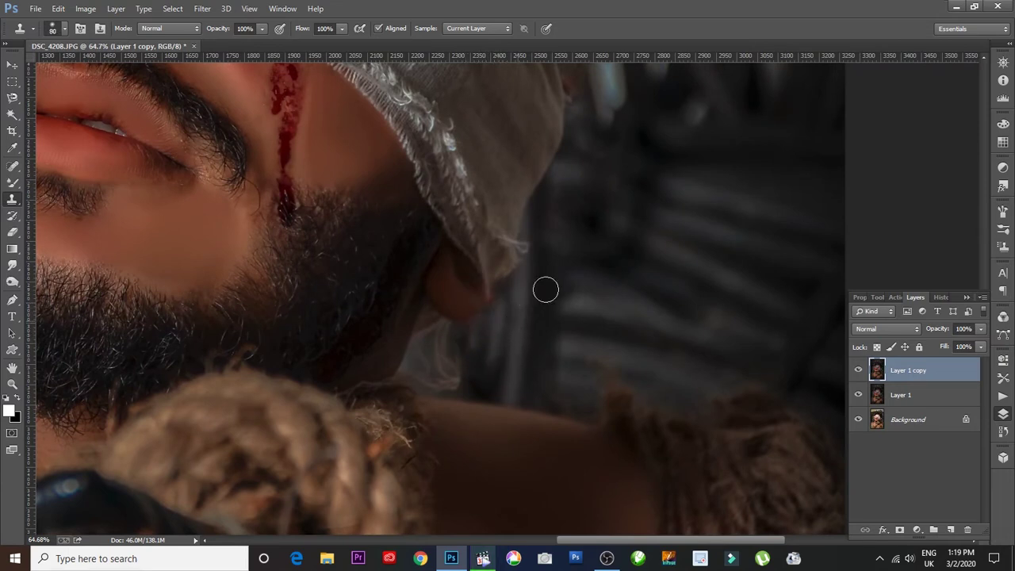
Zoom out to review the whole retouched portrait.
{"action": "left_click_drag", "start_coordinate": [543, 288], "coordinate": [550, 362]}
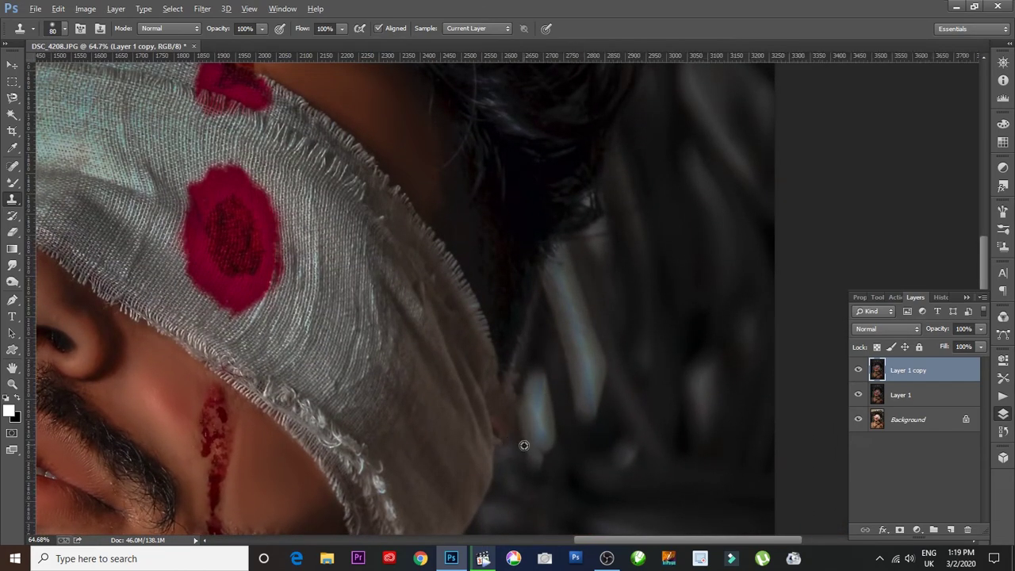
{"action": "scroll", "coordinate": [517, 393], "scroll_direction": "down", "scroll_amount": 3}
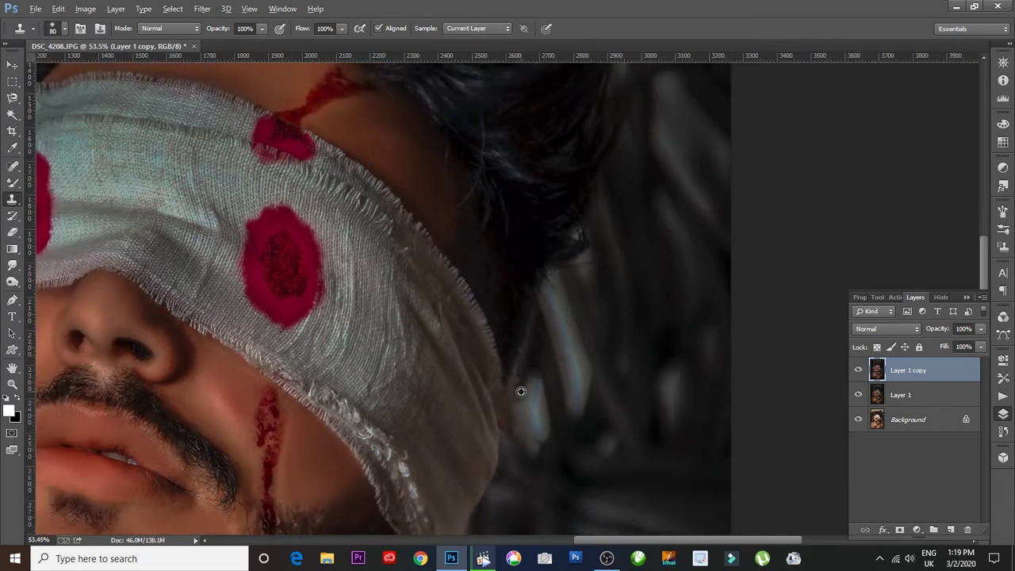
{"action": "scroll", "coordinate": [520, 390], "scroll_direction": "down", "scroll_amount": 4}
{"action": "scroll", "coordinate": [521, 373], "scroll_direction": "up", "scroll_amount": 1}
{"action": "scroll", "coordinate": [526, 317], "scroll_direction": "up", "scroll_amount": 1}
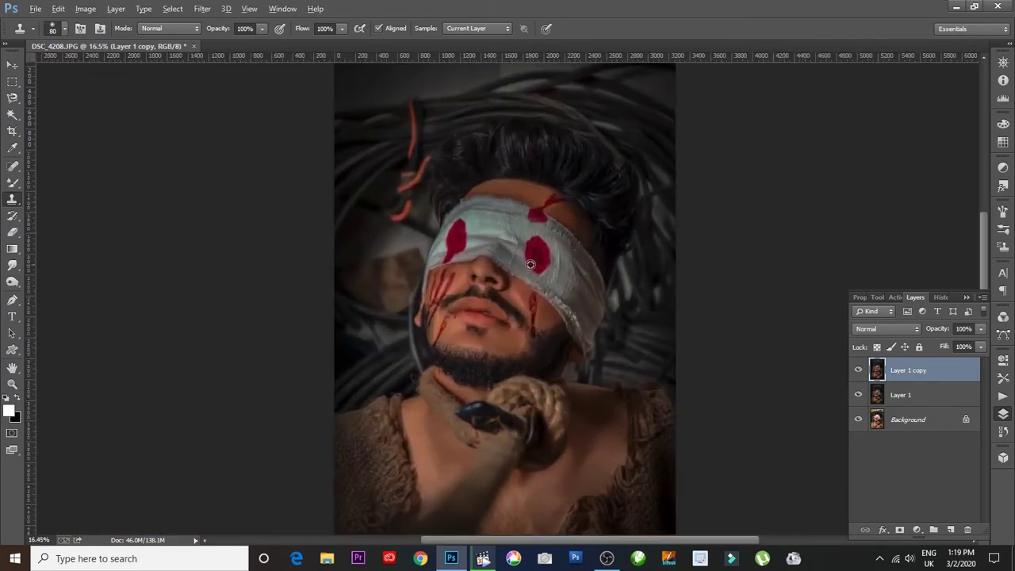
{"action": "scroll", "coordinate": [530, 267], "scroll_direction": "up", "scroll_amount": 1}
{"action": "scroll", "coordinate": [541, 272], "scroll_direction": "up", "scroll_amount": 1}
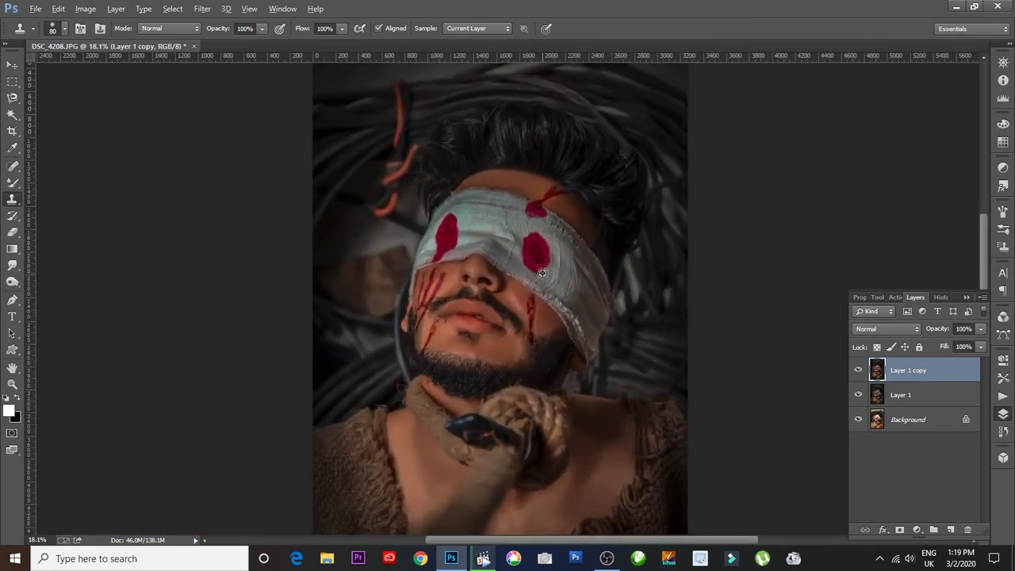
{"action": "scroll", "coordinate": [542, 274], "scroll_direction": "down", "scroll_amount": 1}
{"action": "scroll", "coordinate": [543, 278], "scroll_direction": "down", "scroll_amount": 1}
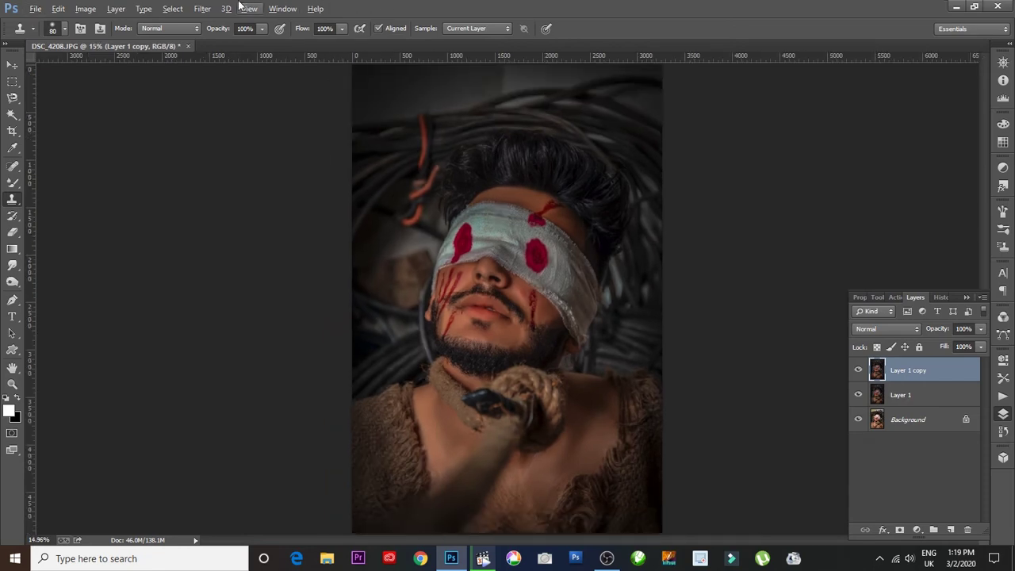
{"action": "left_click", "coordinate": [202, 9]}
In a new Camera Raw Filter pass, raise contrast to +9 and lift the shadows.
{"action": "left_click", "coordinate": [238, 82]}
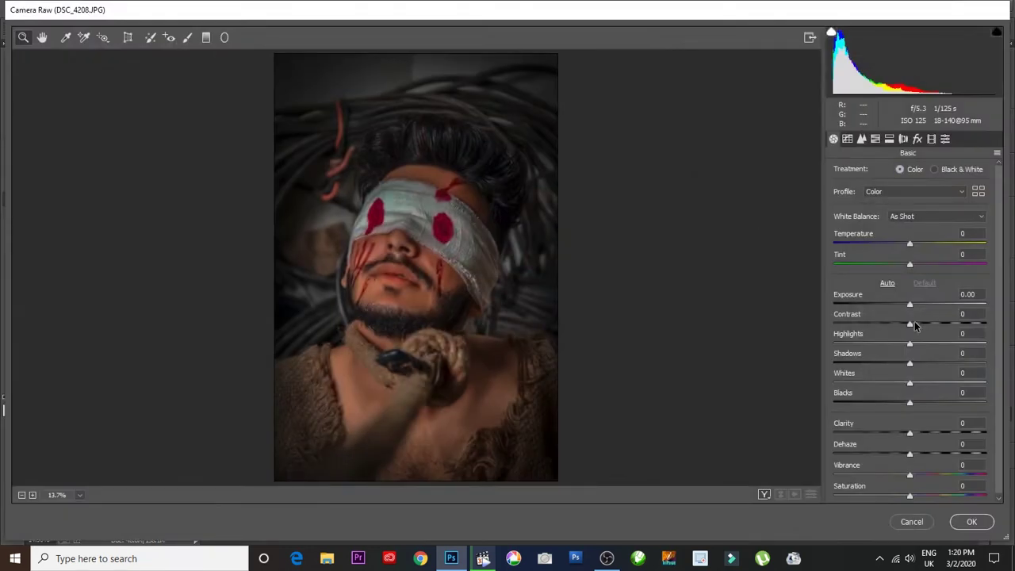
{"action": "left_click_drag", "start_coordinate": [909, 323], "coordinate": [877, 346]}
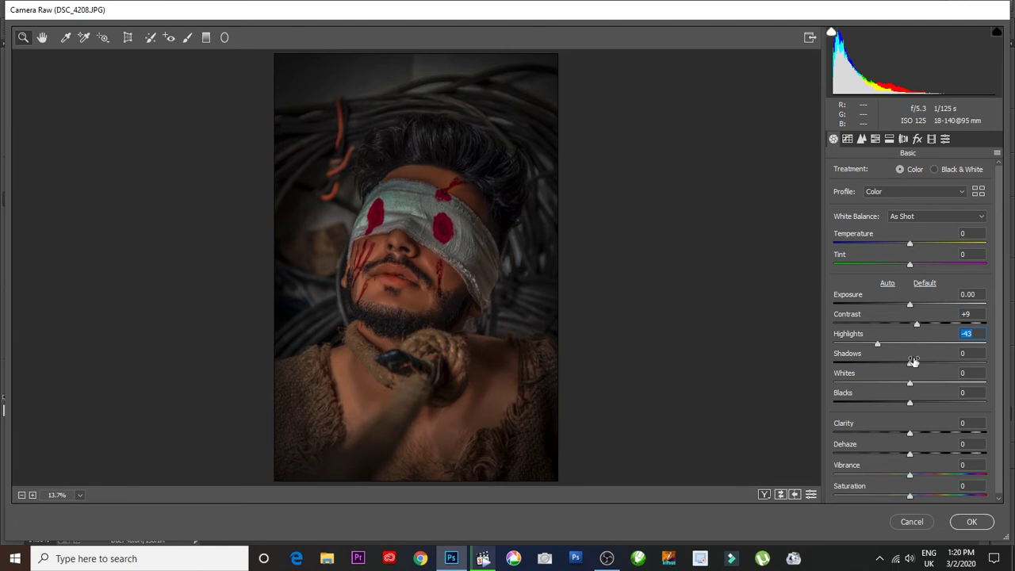
{"action": "mouse_move", "coordinate": [909, 362]}
{"action": "left_mouse_down"}
{"action": "mouse_move", "coordinate": [928, 361]}
{"action": "mouse_move", "coordinate": [862, 344]}
{"action": "mouse_move", "coordinate": [942, 362]}
{"action": "mouse_move", "coordinate": [895, 383]}
{"action": "mouse_move", "coordinate": [919, 402]}
{"action": "mouse_move", "coordinate": [925, 431]}
{"action": "left_mouse_up"}
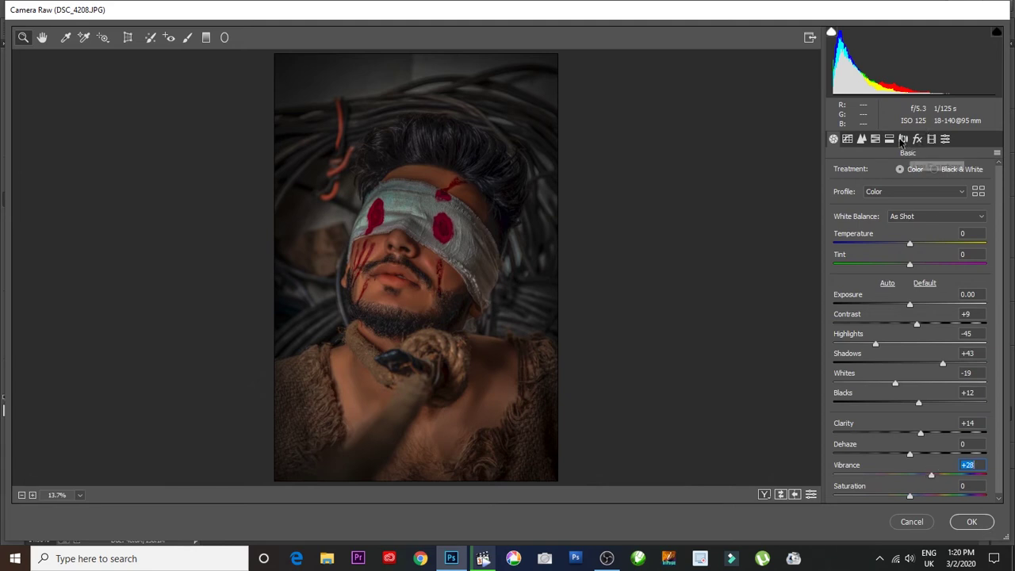
Add a -30 post-crop vignette, set Magentas saturation +100 and luminance -60, and apply.
{"action": "left_click", "coordinate": [917, 139]}
{"action": "left_click_drag", "start_coordinate": [911, 302], "coordinate": [897, 304]}
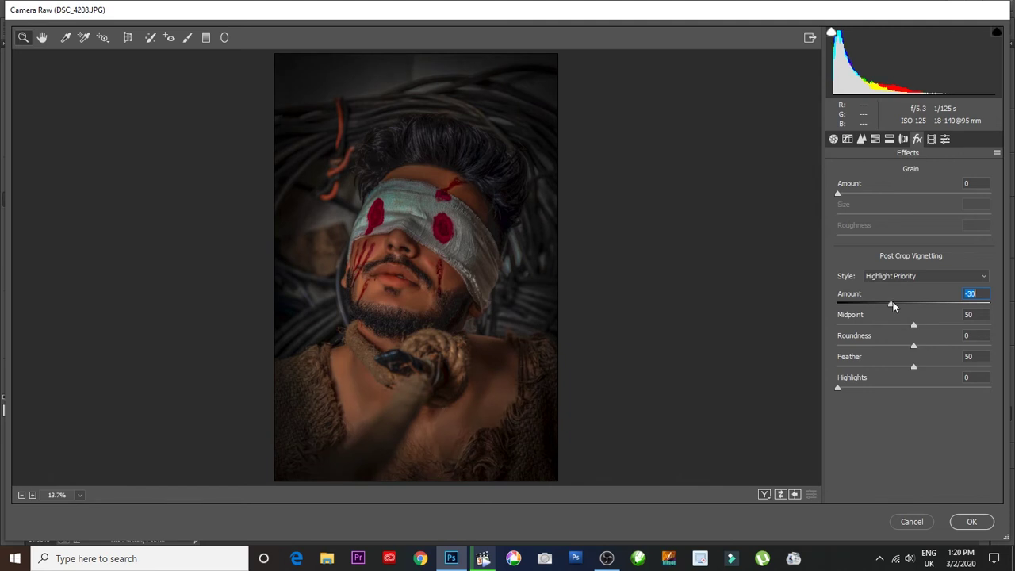
{"action": "left_click", "coordinate": [889, 139]}
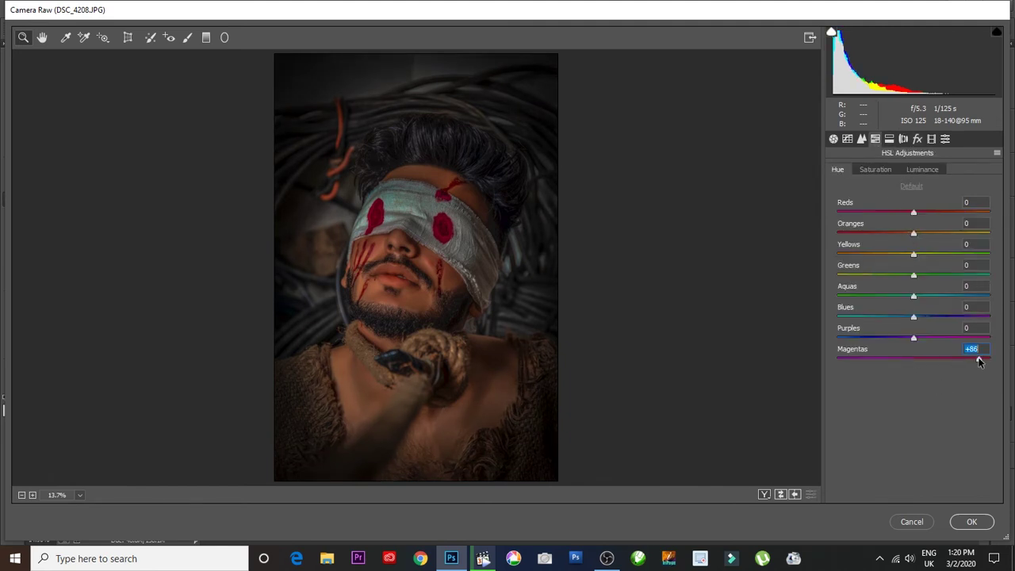
{"action": "left_click", "coordinate": [883, 170]}
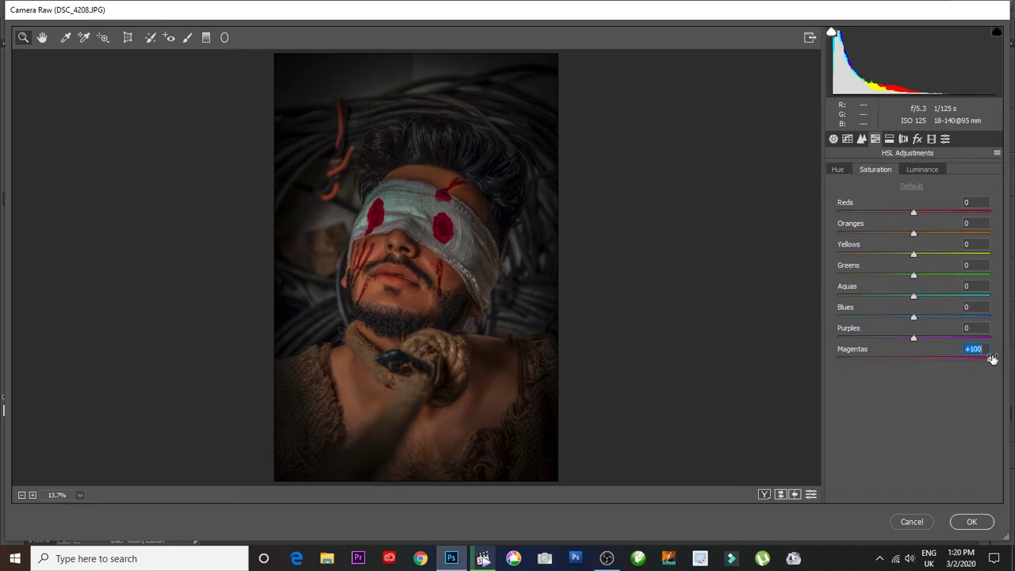
{"action": "left_click", "coordinate": [921, 170]}
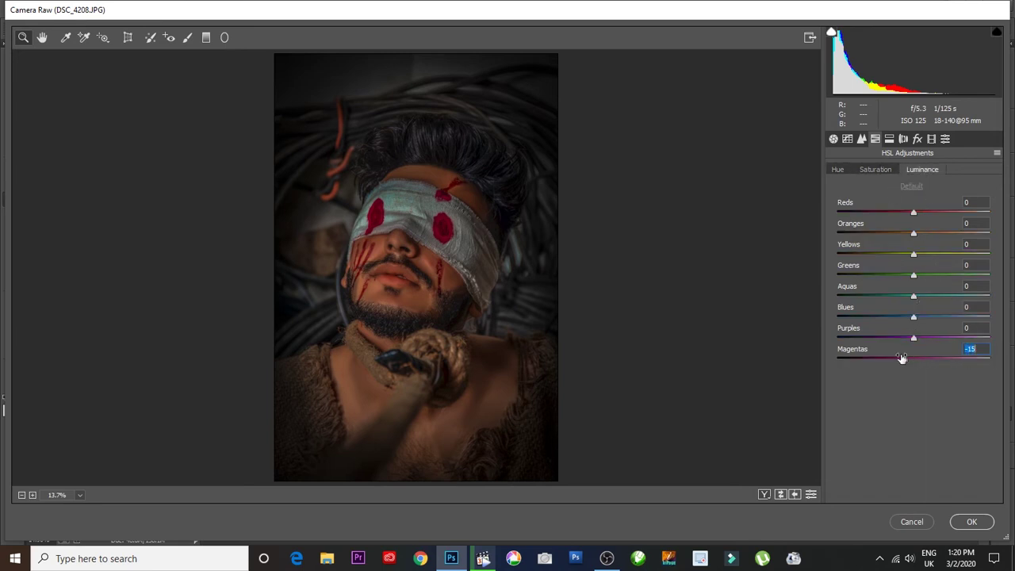
{"action": "left_click", "coordinate": [931, 144]}
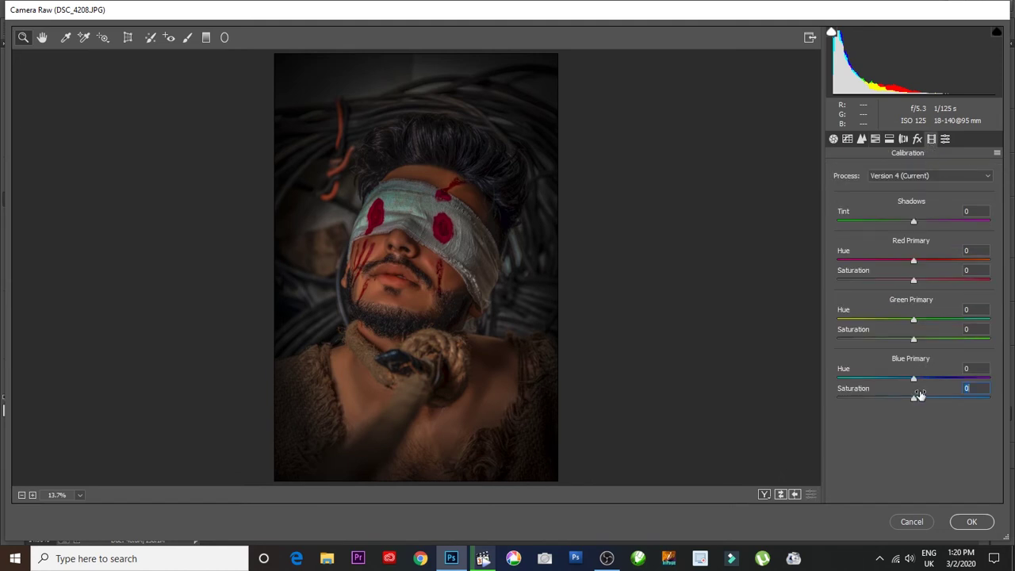
{"action": "left_click", "coordinate": [978, 522]}
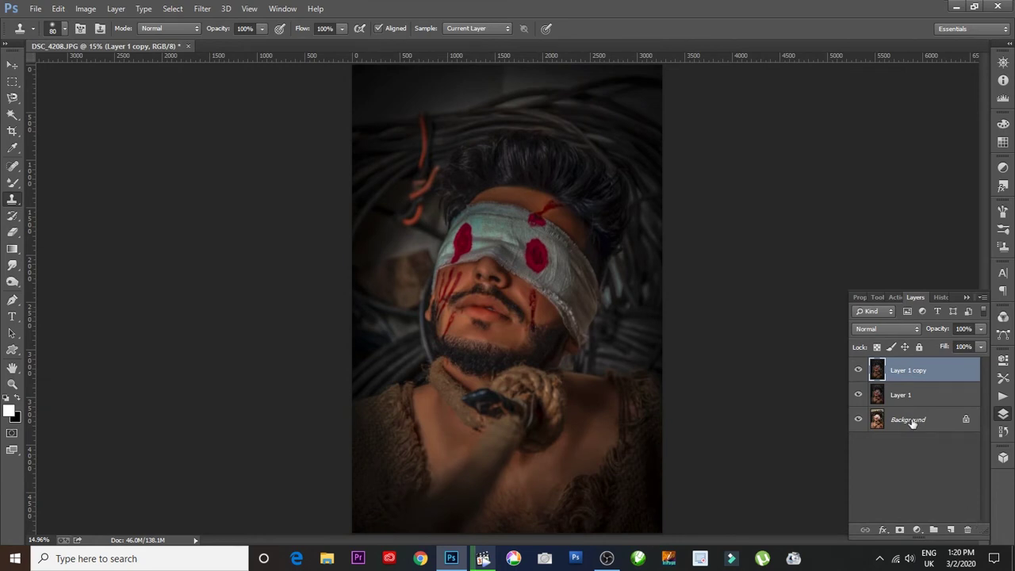
{"action": "scroll", "coordinate": [628, 296], "scroll_direction": "up", "scroll_amount": 2}
{"action": "scroll", "coordinate": [628, 296], "scroll_direction": "down", "scroll_amount": 3}
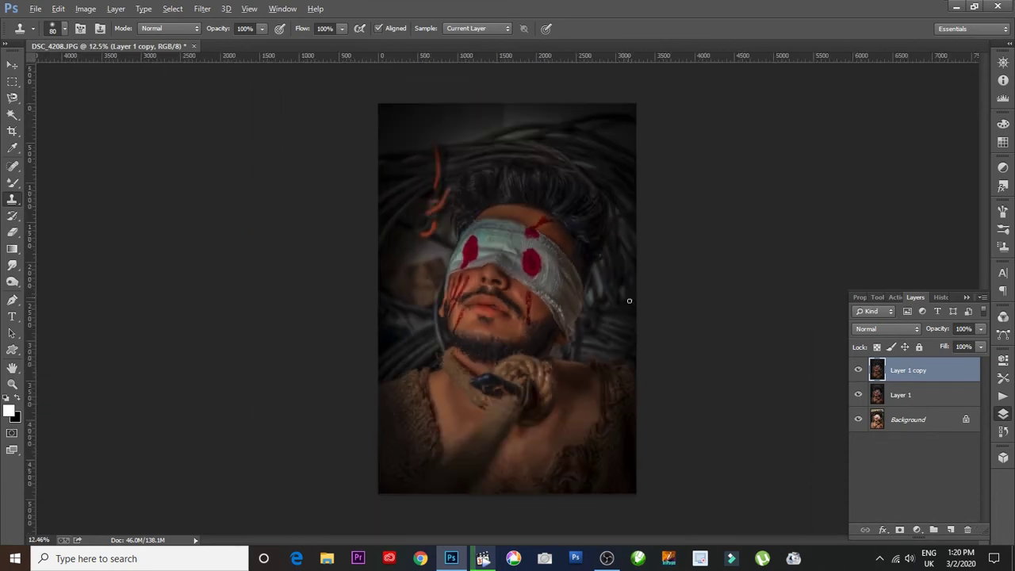
Bring the Infared.jpg light texture into the portrait as a new layer.
{"action": "key", "text": "ctrl+o"}
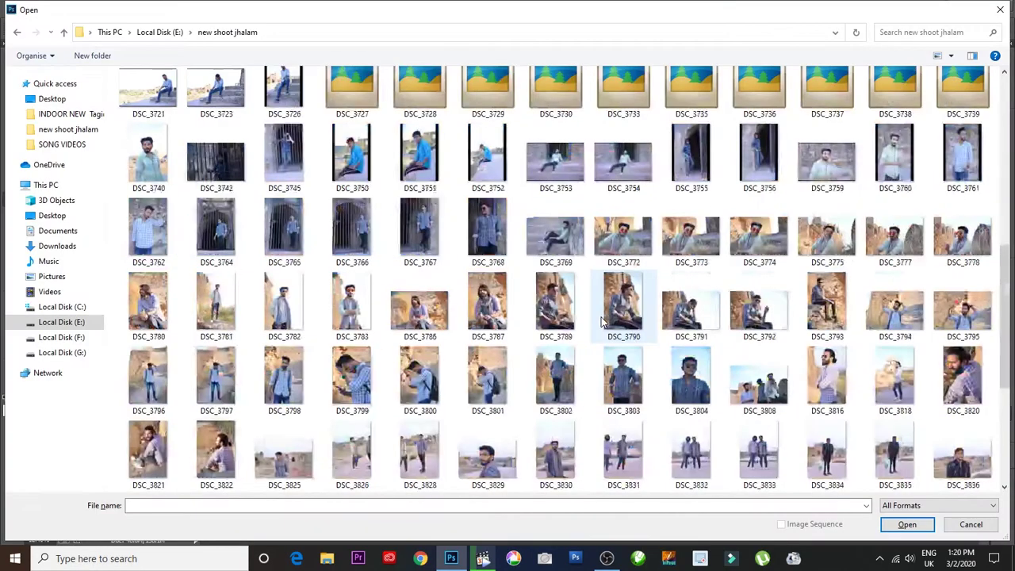
{"action": "scroll", "coordinate": [601, 316], "scroll_direction": "down", "scroll_amount": 10}
{"action": "double_click", "coordinate": [691, 446]}
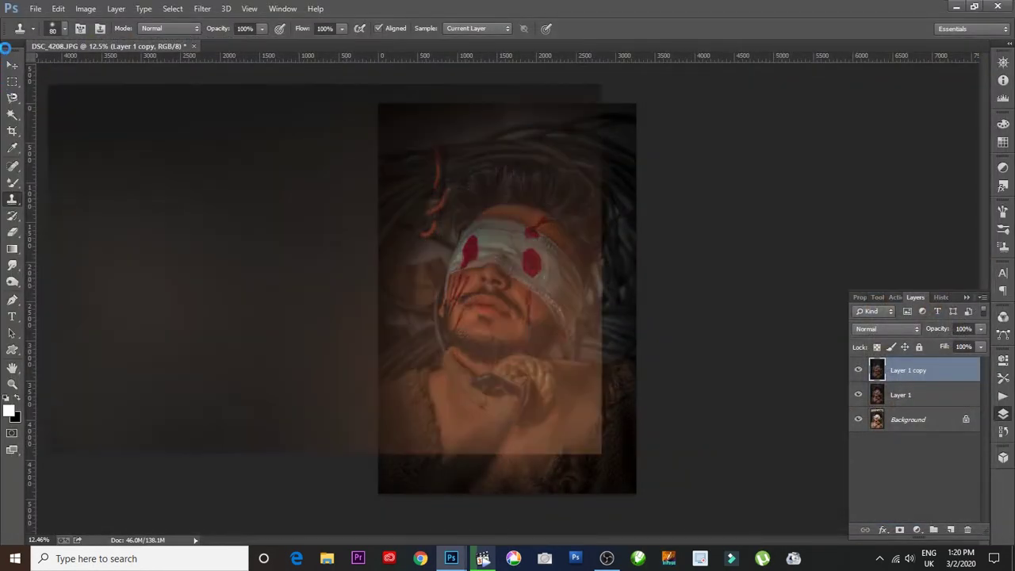
{"action": "left_click", "coordinate": [13, 68]}
{"action": "left_click_drag", "start_coordinate": [624, 184], "coordinate": [625, 185]}
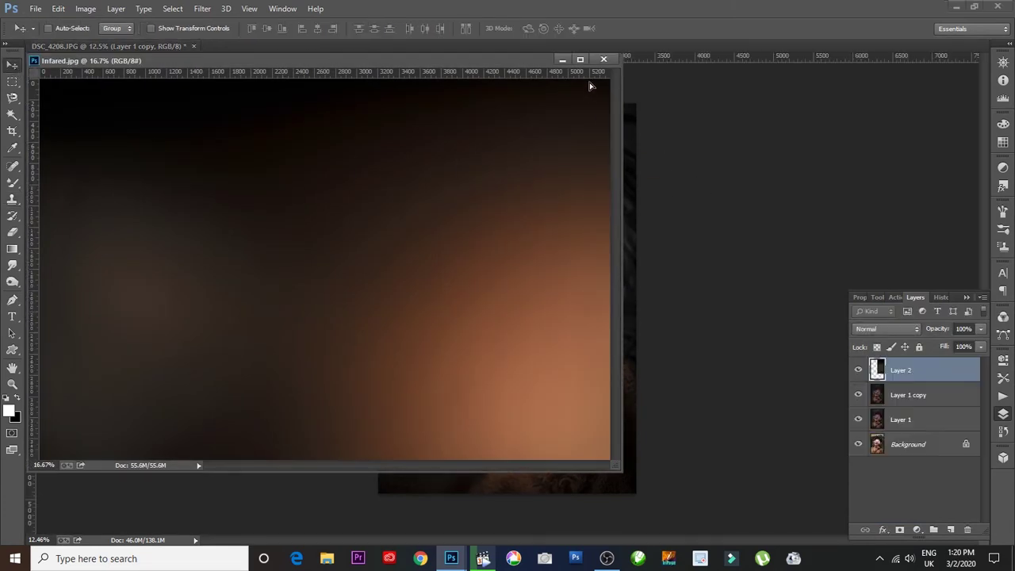
{"action": "left_click", "coordinate": [604, 60]}
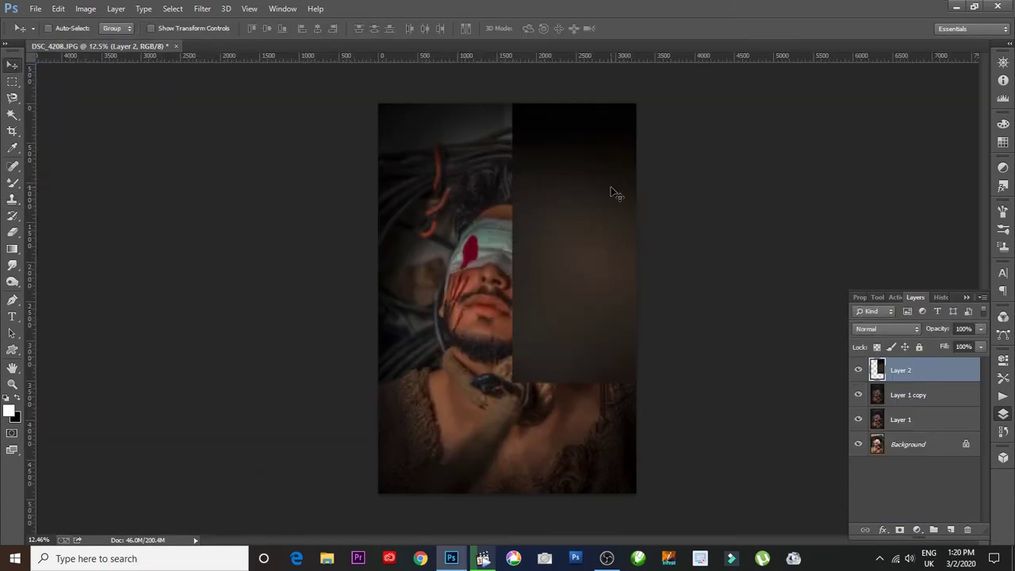
Rotate the light layer 90° clockwise, flip it, and position it to cover the canvas.
{"action": "key", "text": "ctrl+t"}
{"action": "right_click", "coordinate": [604, 205]}
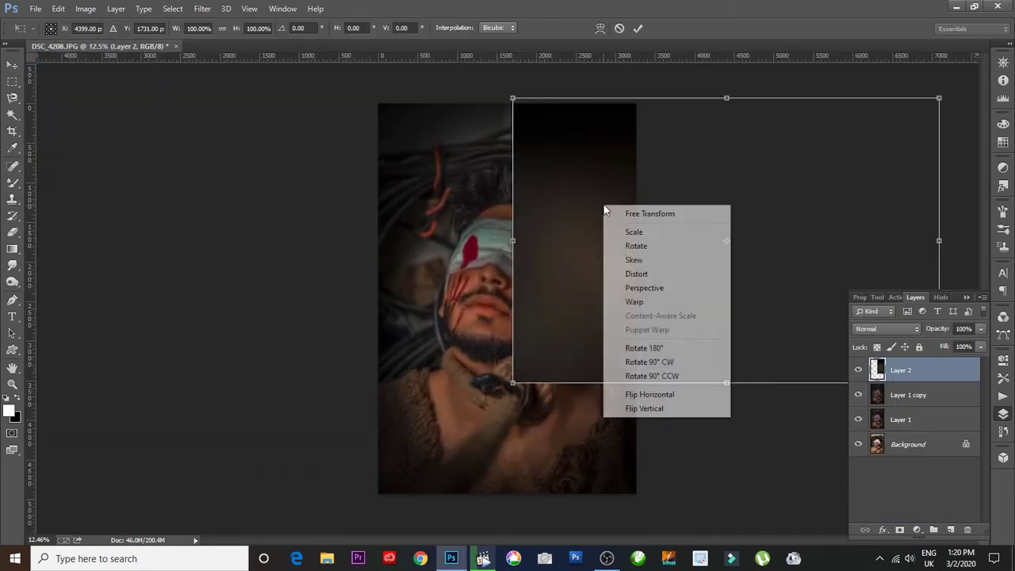
{"action": "left_click", "coordinate": [664, 363]}
{"action": "mouse_move", "coordinate": [629, 332]}
{"action": "left_mouse_down"}
{"action": "mouse_move", "coordinate": [512, 369]}
{"action": "mouse_move", "coordinate": [465, 351]}
{"action": "left_mouse_up"}
{"action": "right_click", "coordinate": [470, 346]}
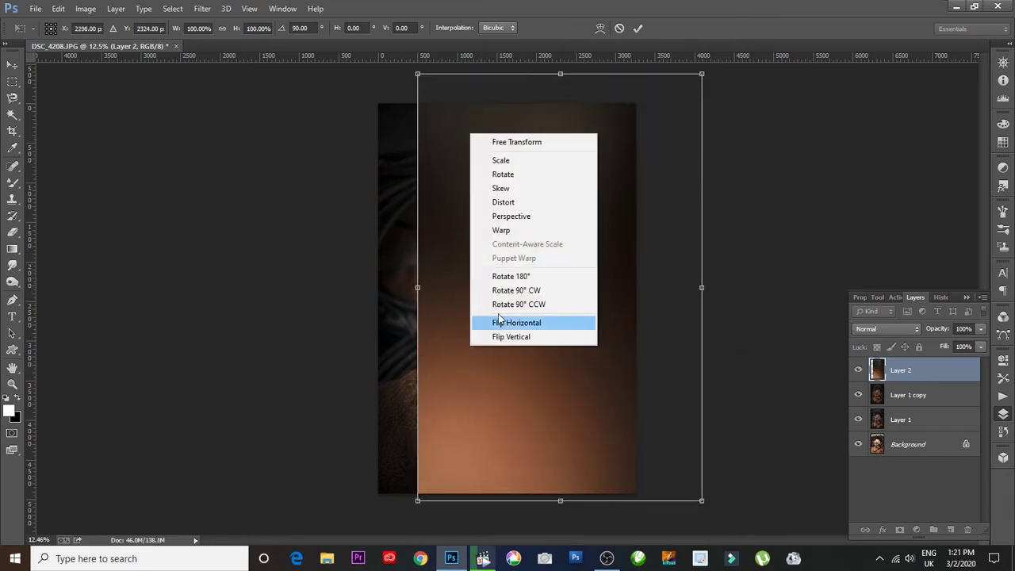
{"action": "left_click", "coordinate": [515, 275]}
{"action": "left_click_drag", "start_coordinate": [537, 290], "coordinate": [467, 319]}
{"action": "key", "text": "Return"}
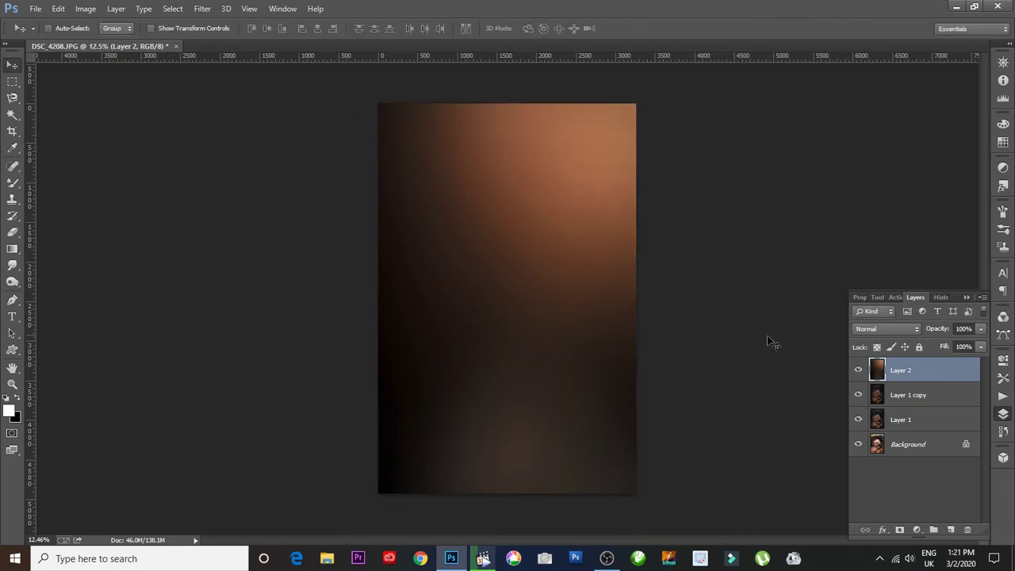
Set Layer 2 to Screen blend mode and nudge it slightly right and down.
{"action": "left_click", "coordinate": [916, 330]}
{"action": "left_click", "coordinate": [880, 104]}
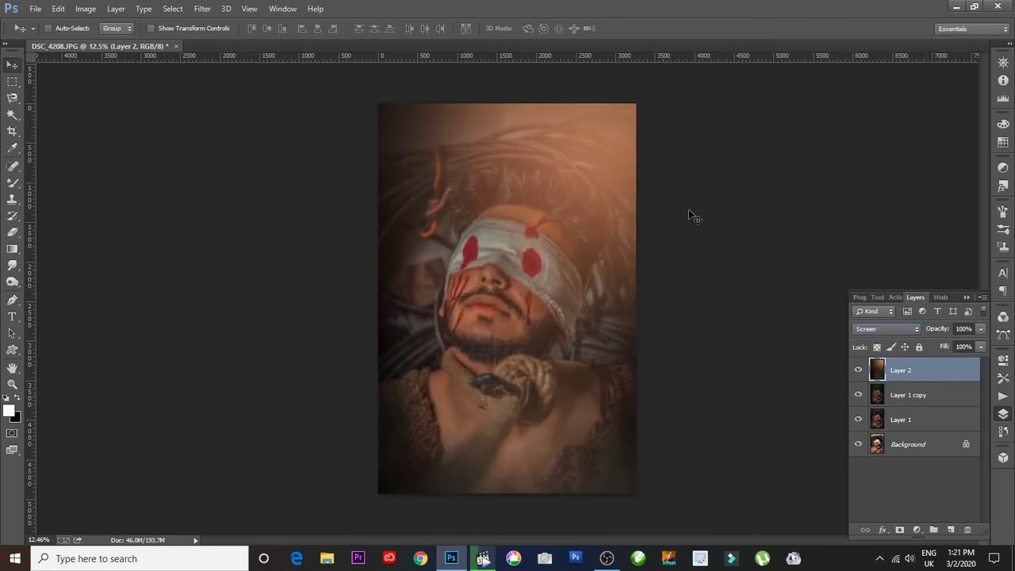
{"action": "left_click_drag", "start_coordinate": [554, 265], "coordinate": [610, 286]}
Bring the WHOOPS title image into the portrait as a new layer.
{"action": "key", "text": "ctrl+o"}
{"action": "left_click", "coordinate": [349, 190]}
{"action": "double_click", "coordinate": [163, 100]}
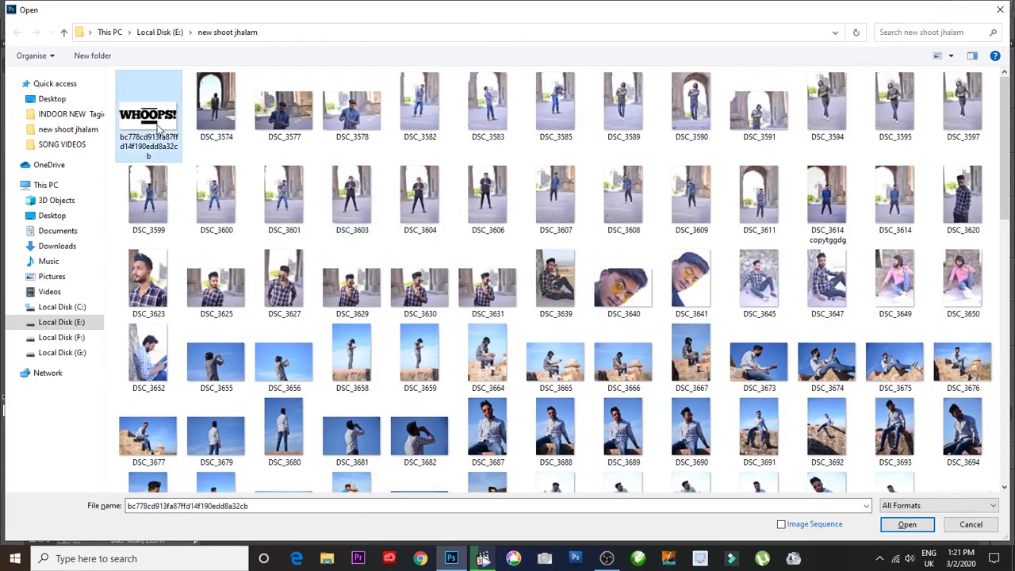
{"action": "mouse_move", "coordinate": [162, 99]}
{"action": "left_mouse_down"}
{"action": "mouse_move", "coordinate": [471, 265]}
{"action": "mouse_move", "coordinate": [528, 253]}
{"action": "mouse_move", "coordinate": [560, 405]}
{"action": "left_mouse_up"}
{"action": "left_click", "coordinate": [348, 59]}
Place the WHOOPS title near the bottom and set it to Screen blend mode.
{"action": "key", "text": "ctrl+t"}
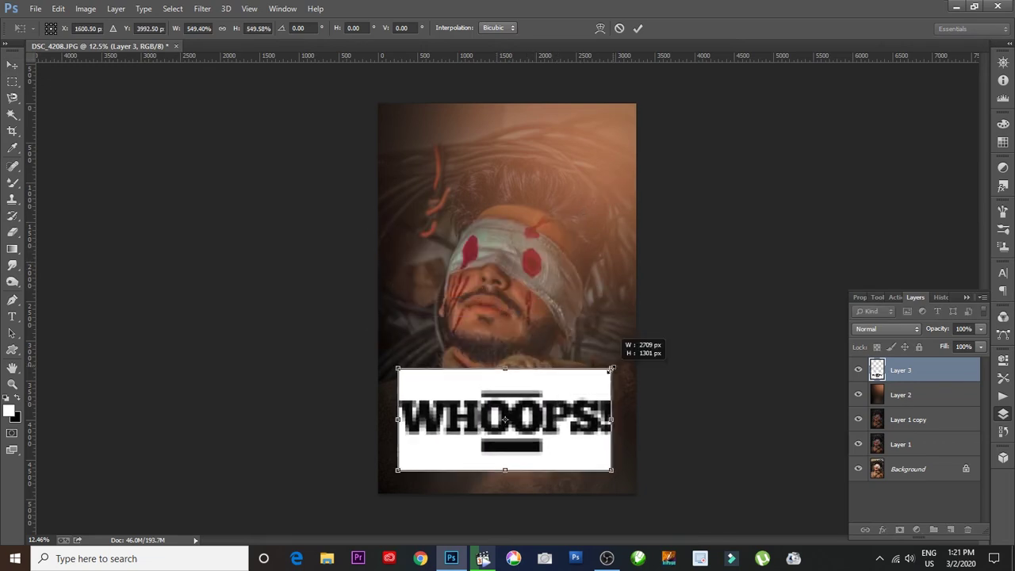
{"action": "left_click_drag", "start_coordinate": [611, 362], "coordinate": [612, 366]}
{"action": "key", "text": "Return"}
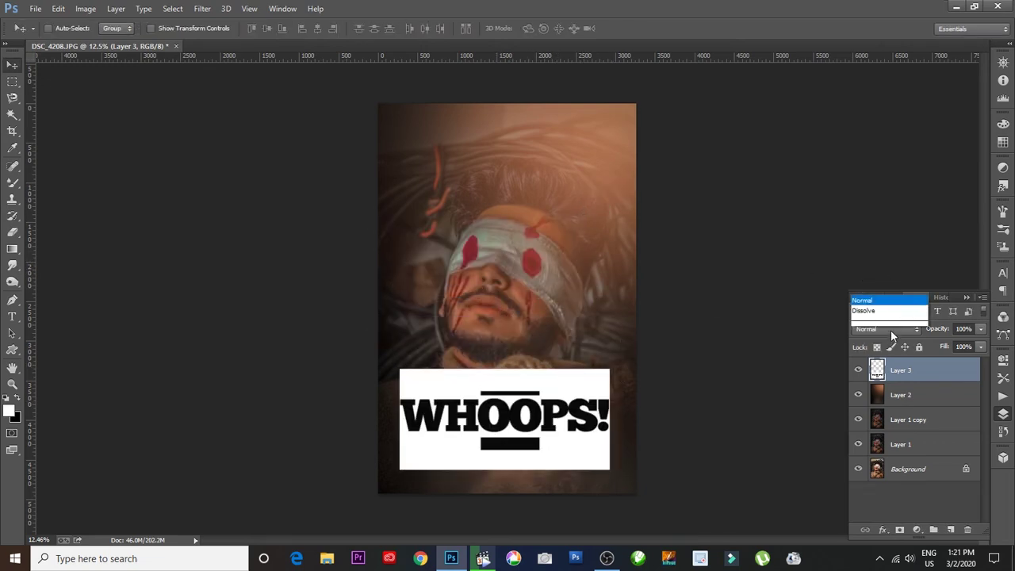
{"action": "left_click", "coordinate": [890, 329]}
{"action": "left_click", "coordinate": [874, 109]}
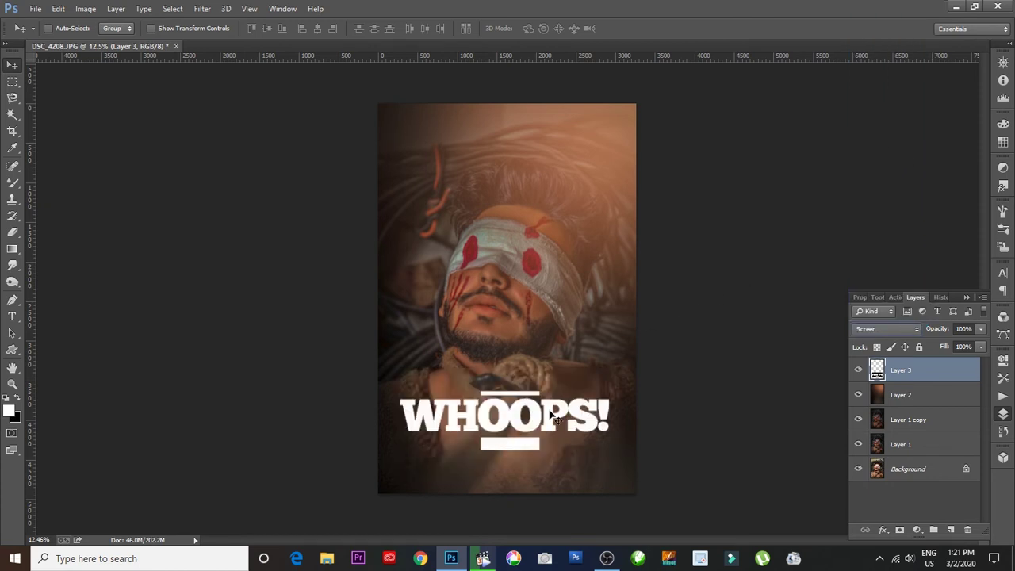
{"action": "left_click_drag", "start_coordinate": [551, 416], "coordinate": [547, 434]}
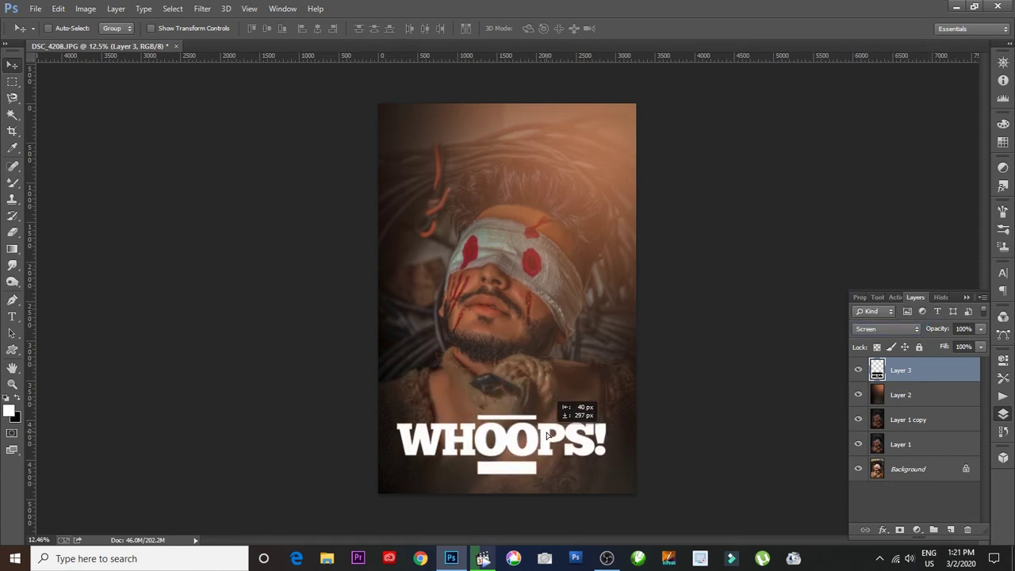
Shrink the WHOOPS title around its centre and nudge it into final position.
{"action": "key", "text": "ctrl+t"}
{"action": "left_click_drag", "start_coordinate": [609, 392], "coordinate": [587, 405]}
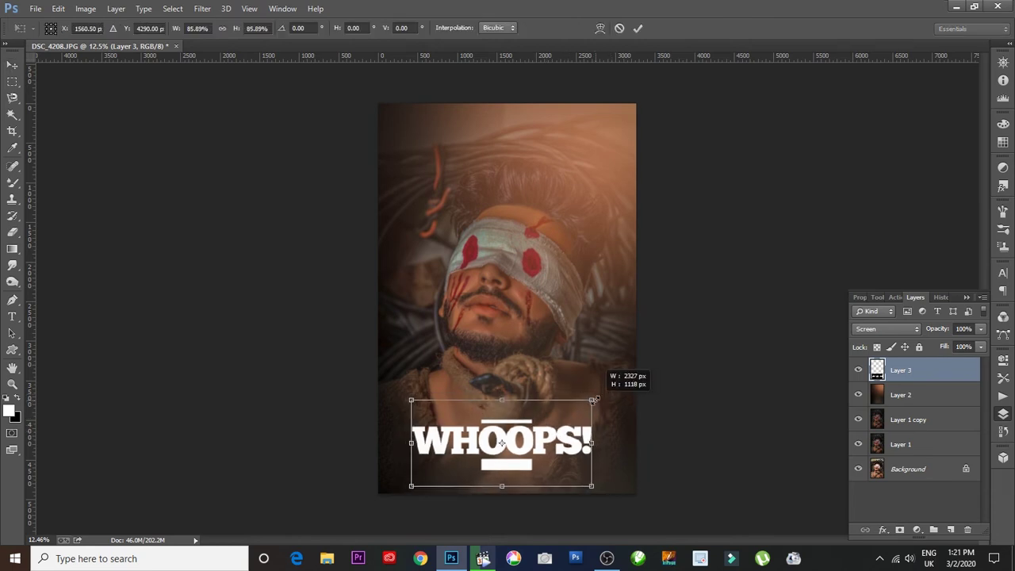
{"action": "key", "text": "Return"}
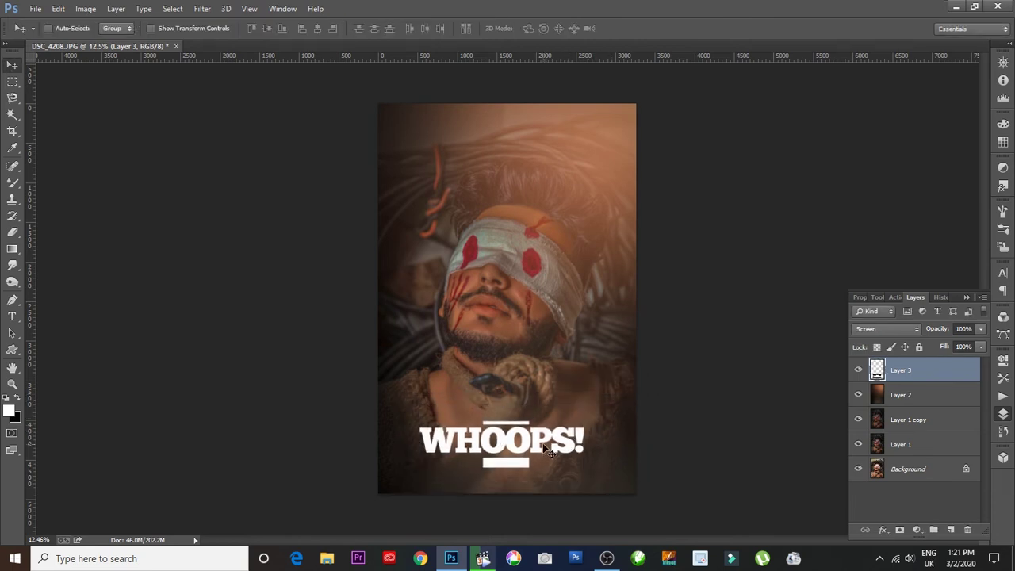
{"action": "left_click_drag", "start_coordinate": [543, 444], "coordinate": [544, 444]}
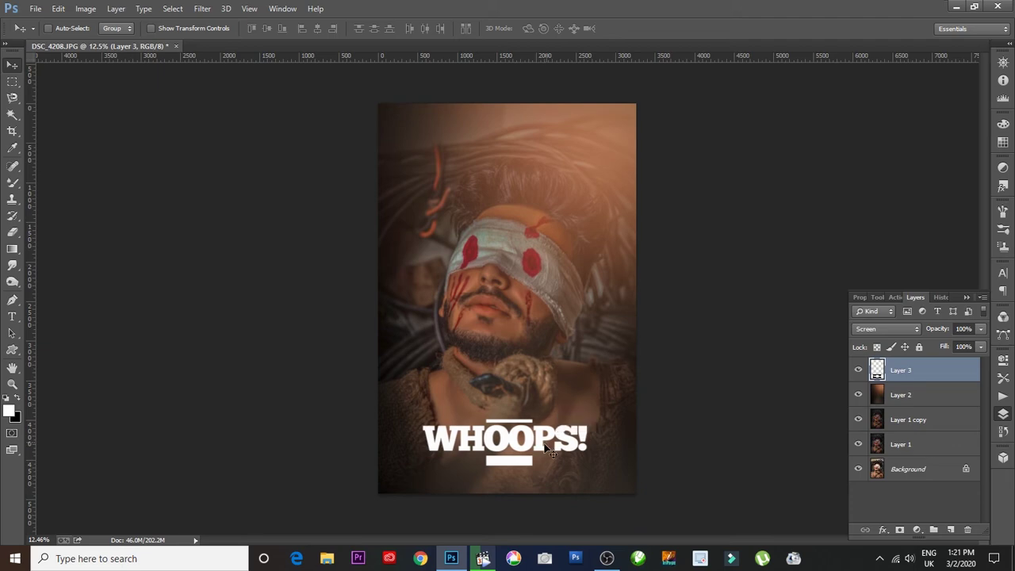
{"action": "key", "text": "ctrl+o"}
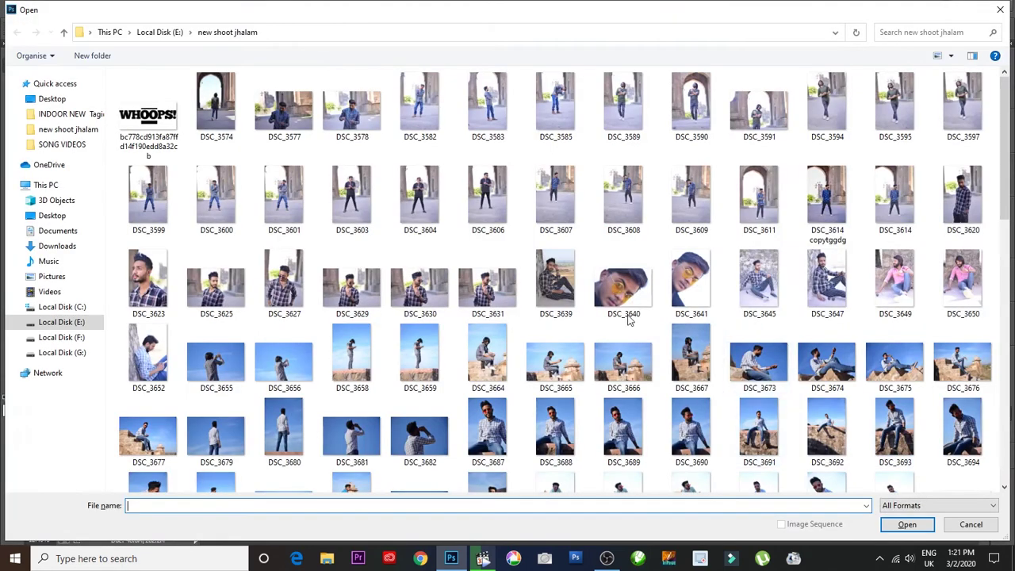
Open NEW.png from F:\LOGOS and drag the Seven Studio logo to the poster's top.
{"action": "left_click", "coordinate": [79, 337]}
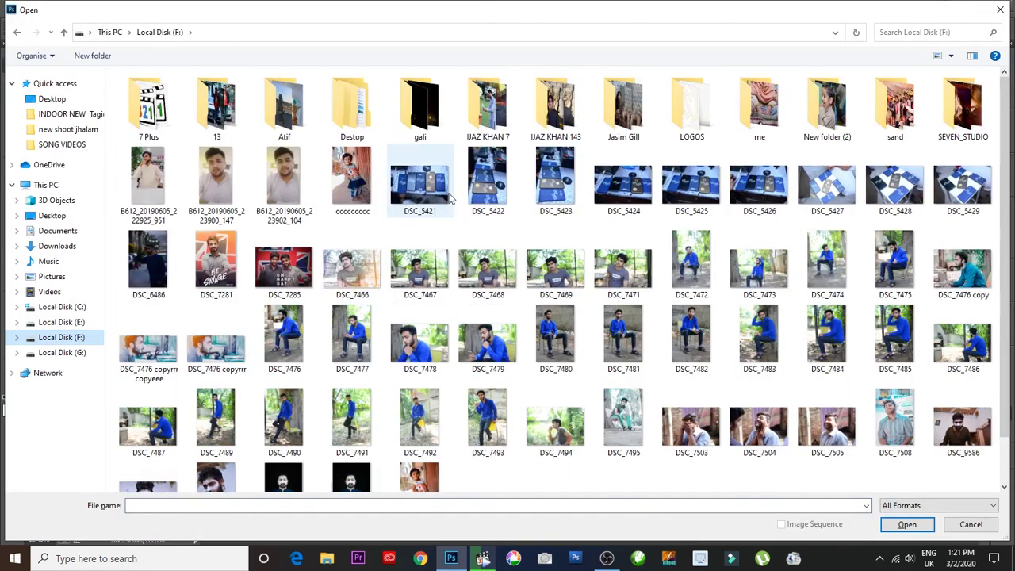
{"action": "double_click", "coordinate": [693, 131]}
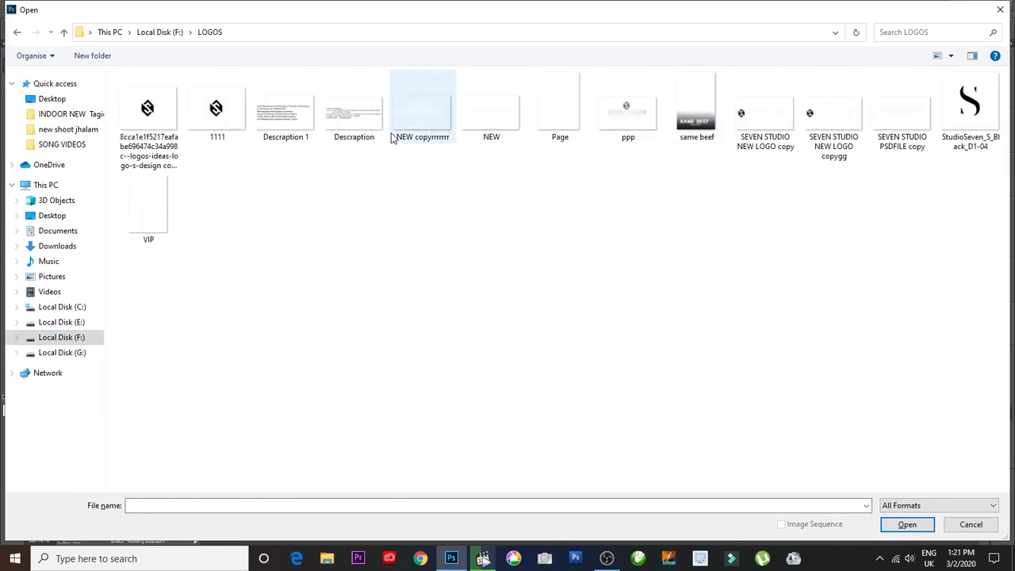
{"action": "double_click", "coordinate": [464, 122]}
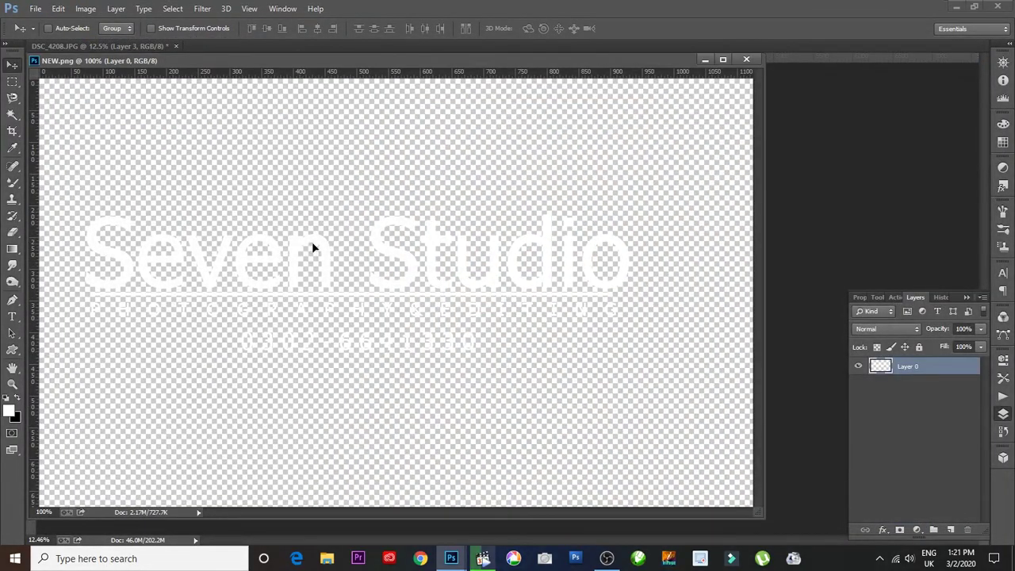
{"action": "left_click_drag", "start_coordinate": [313, 248], "coordinate": [723, 191]}
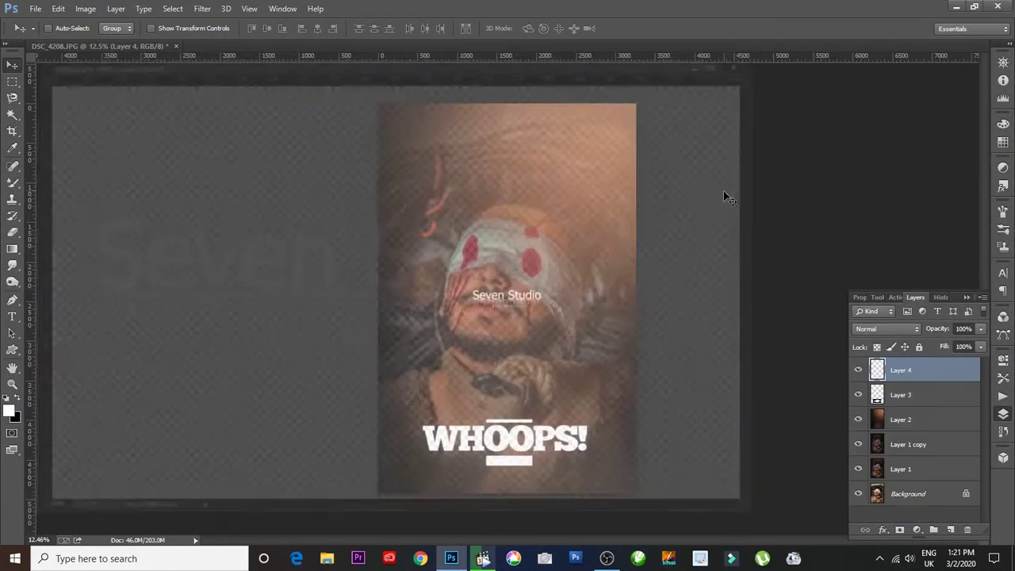
{"action": "left_click_drag", "start_coordinate": [593, 316], "coordinate": [589, 149]}
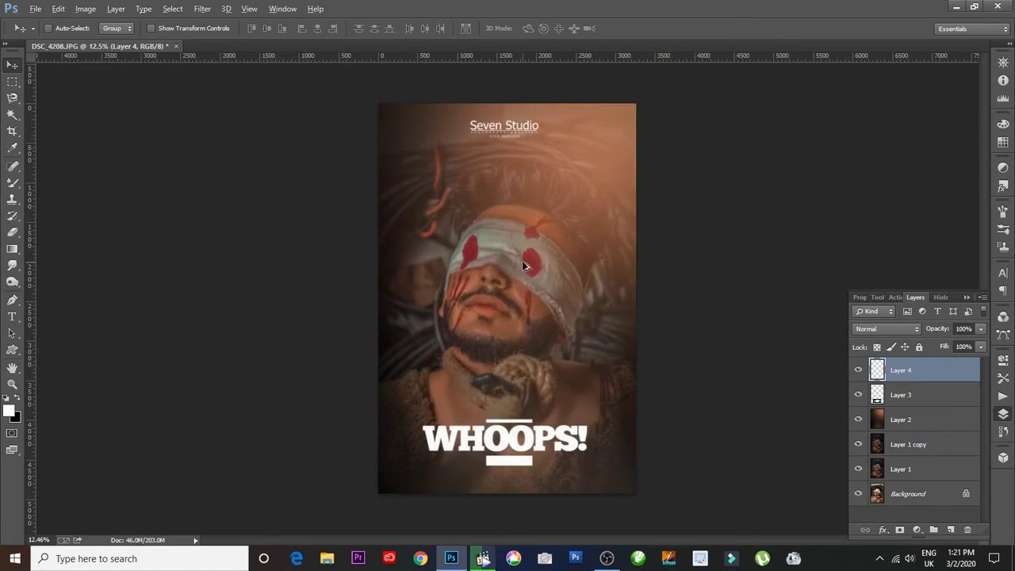
Select all layers from Layer 3 down to Background.
{"action": "scroll", "coordinate": [524, 262], "scroll_direction": "up", "scroll_amount": 2}
{"action": "scroll", "coordinate": [525, 267], "scroll_direction": "down", "scroll_amount": 4}
{"action": "scroll", "coordinate": [525, 267], "scroll_direction": "up", "scroll_amount": 1}
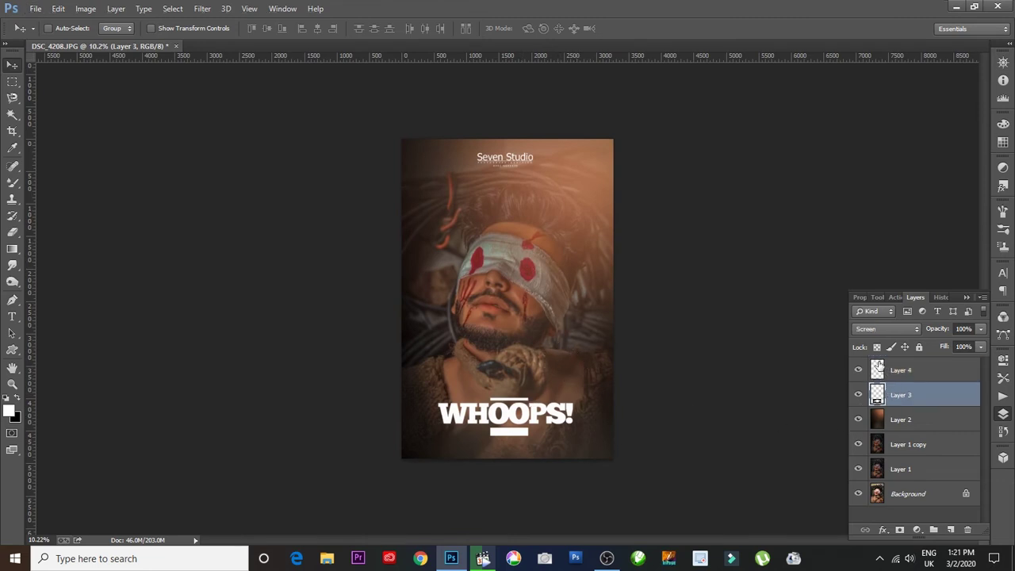
{"action": "scroll", "coordinate": [538, 247], "scroll_direction": "down", "scroll_amount": 1}
{"action": "scroll", "coordinate": [539, 252], "scroll_direction": "up", "scroll_amount": 2}
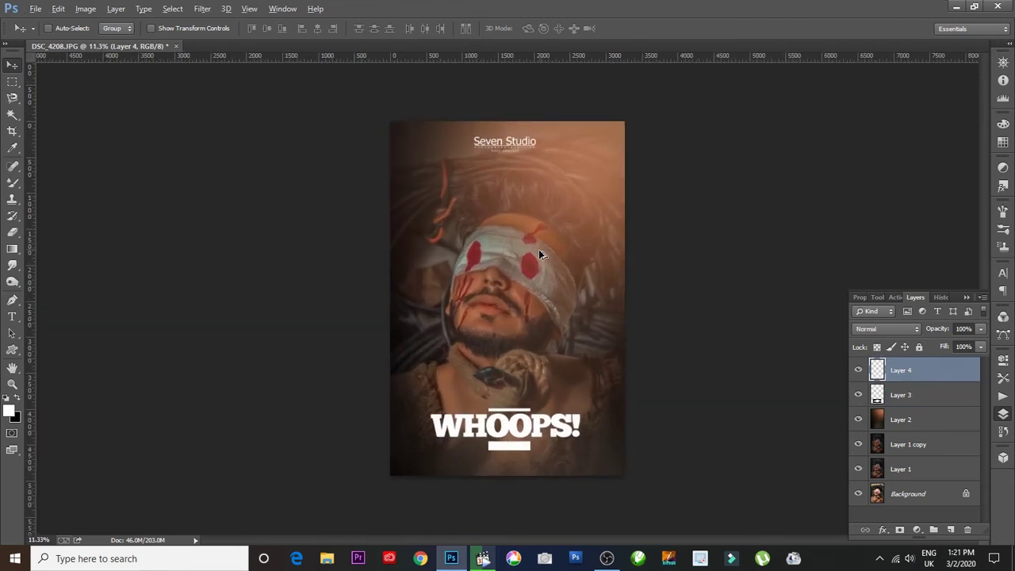
{"action": "left_click", "coordinate": [926, 395]}
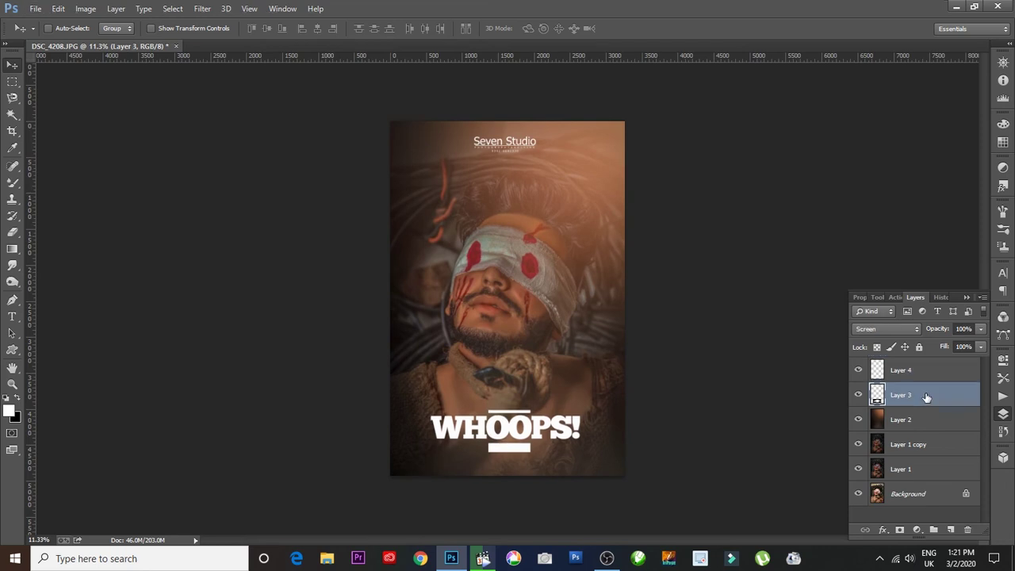
{"action": "left_click", "coordinate": [906, 493], "text": "shift"}
Merge all layers and save the flattened poster as a JPEG.
{"action": "key", "text": "ctrl+shift+e"}
{"action": "scroll", "coordinate": [556, 268], "scroll_direction": "up", "scroll_amount": 1}
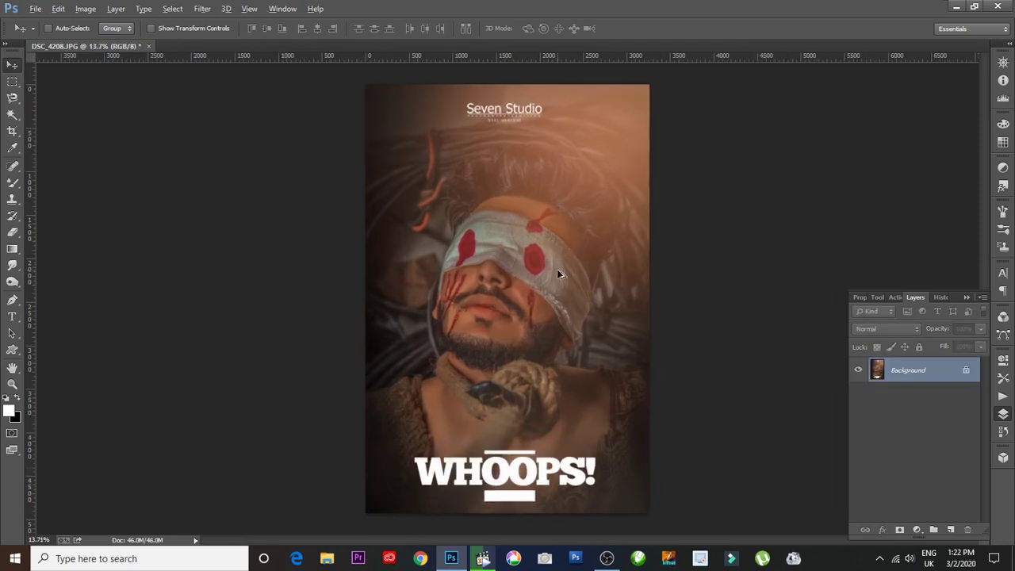
{"action": "key", "text": "ctrl+shift+s"}
{"action": "key", "text": "Return"}
{"action": "key", "text": "Return"}
{"action": "scroll", "coordinate": [555, 262], "scroll_direction": "up", "scroll_amount": 2}
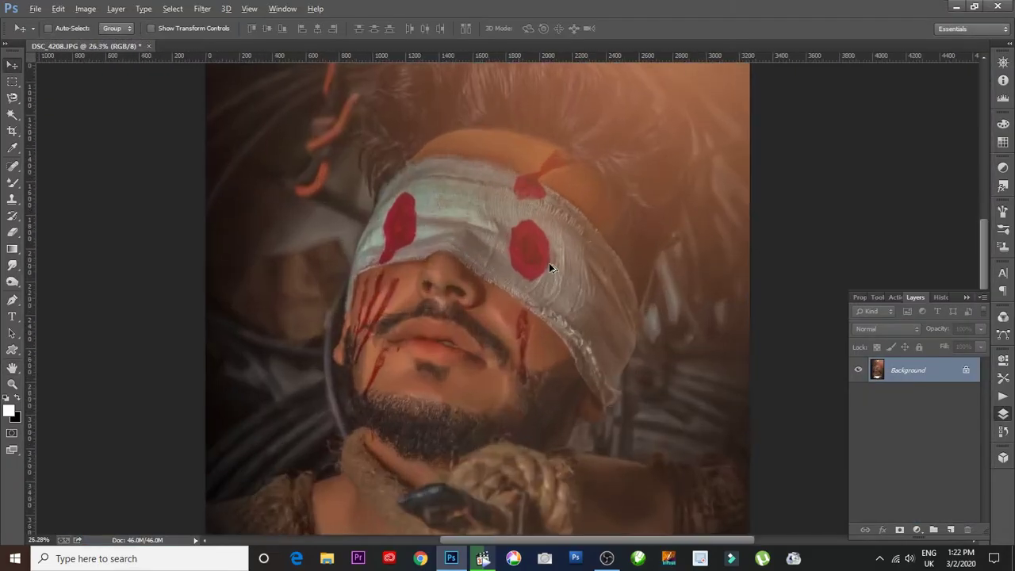
{"action": "scroll", "coordinate": [516, 310], "scroll_direction": "down", "scroll_amount": 2}
Add a Color Lookup adjustment, trying 3Strip and Bleach Bypass before settling on Fuji ETERNA 250D.
{"action": "left_click", "coordinate": [916, 530]}
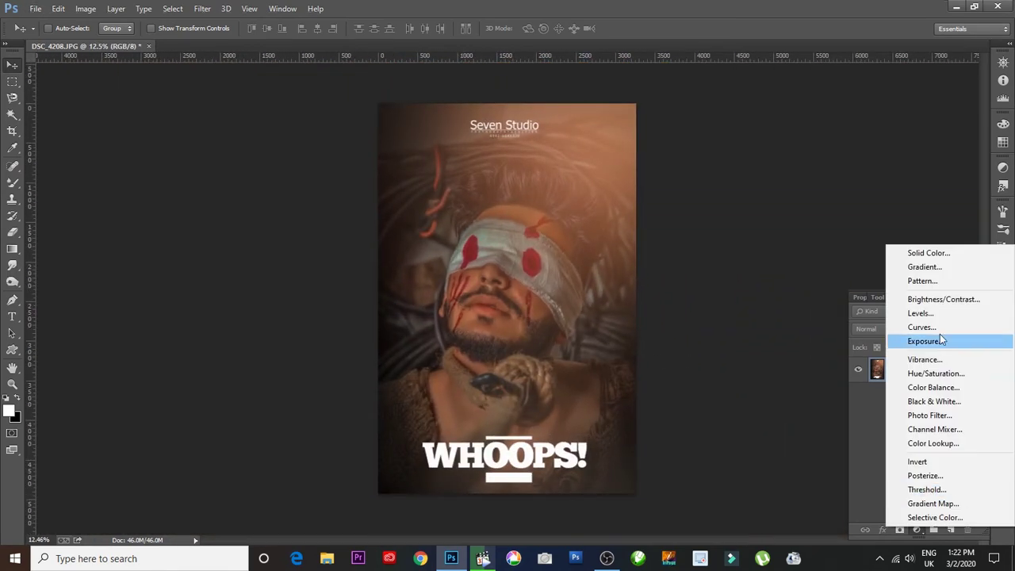
{"action": "left_click", "coordinate": [929, 435]}
{"action": "left_click", "coordinate": [939, 335]}
{"action": "left_click", "coordinate": [863, 58]}
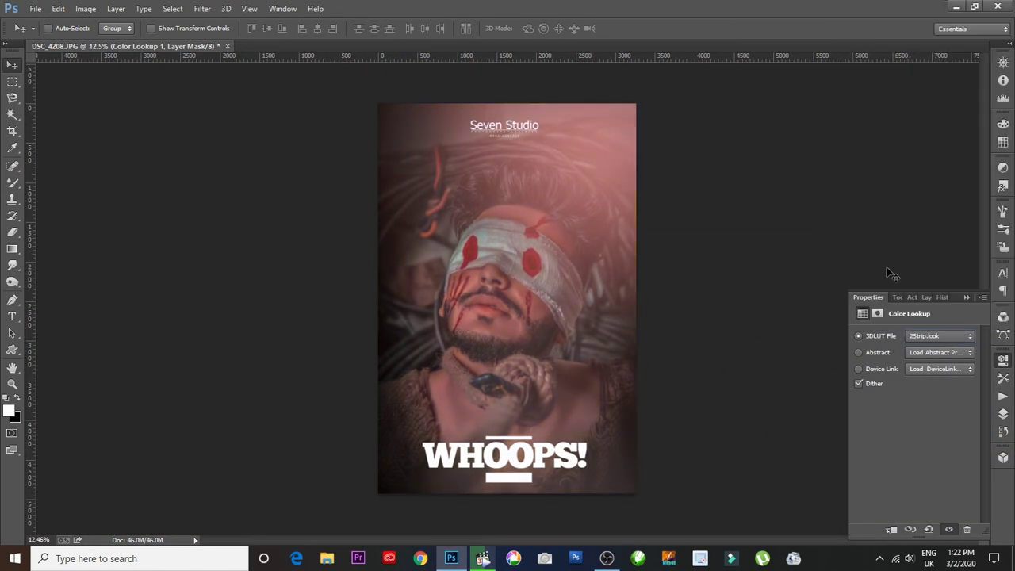
{"action": "left_click", "coordinate": [940, 335]}
{"action": "left_click", "coordinate": [871, 30]}
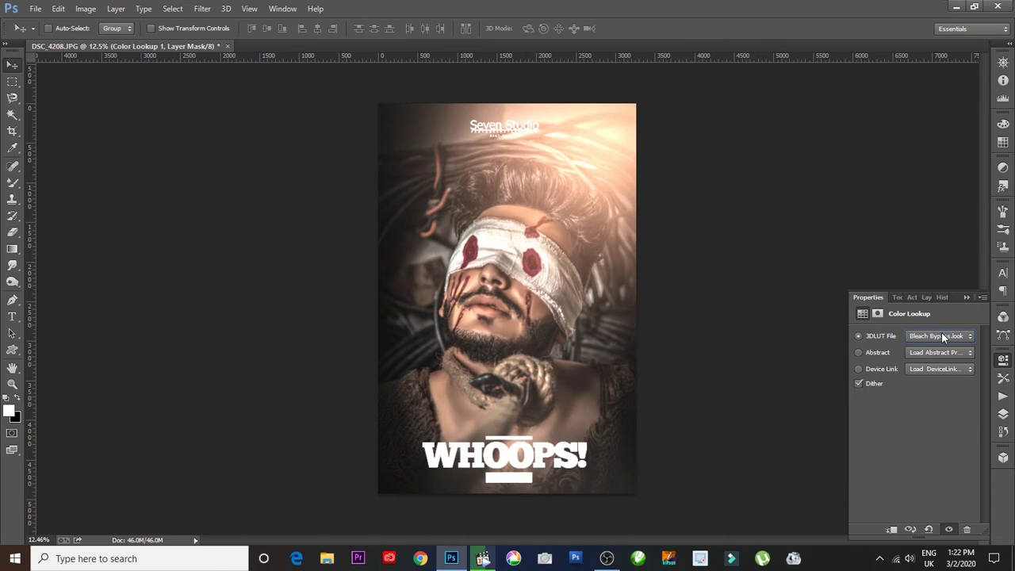
{"action": "key", "text": "Down"}
{"action": "key", "text": "Down"}
{"action": "key", "text": "Down"}
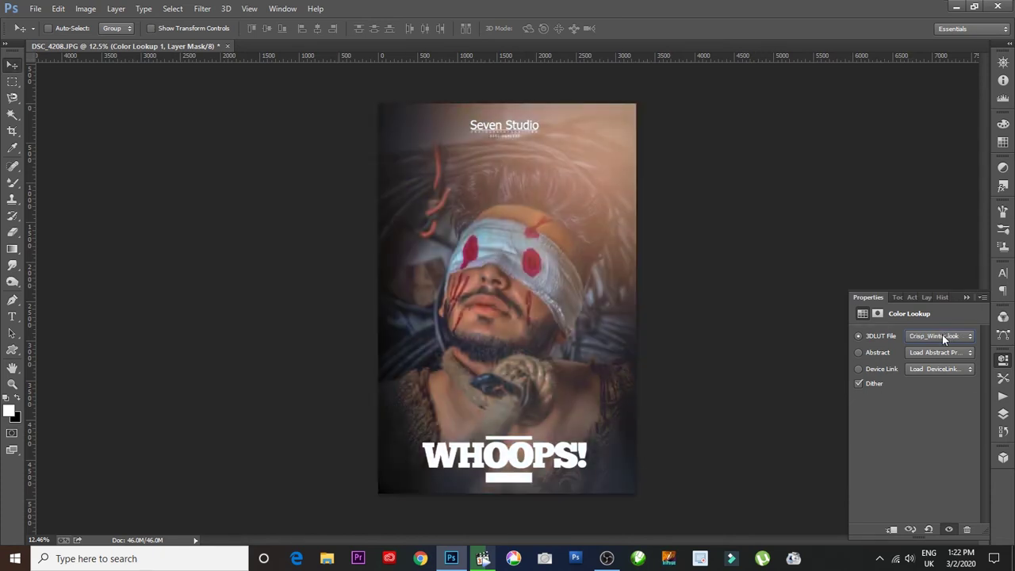
{"action": "key", "text": "Down"}
{"action": "key", "text": "Down"}
{"action": "key", "text": "Down"}
{"action": "key", "text": "Down"}
{"action": "key", "text": "Down"}
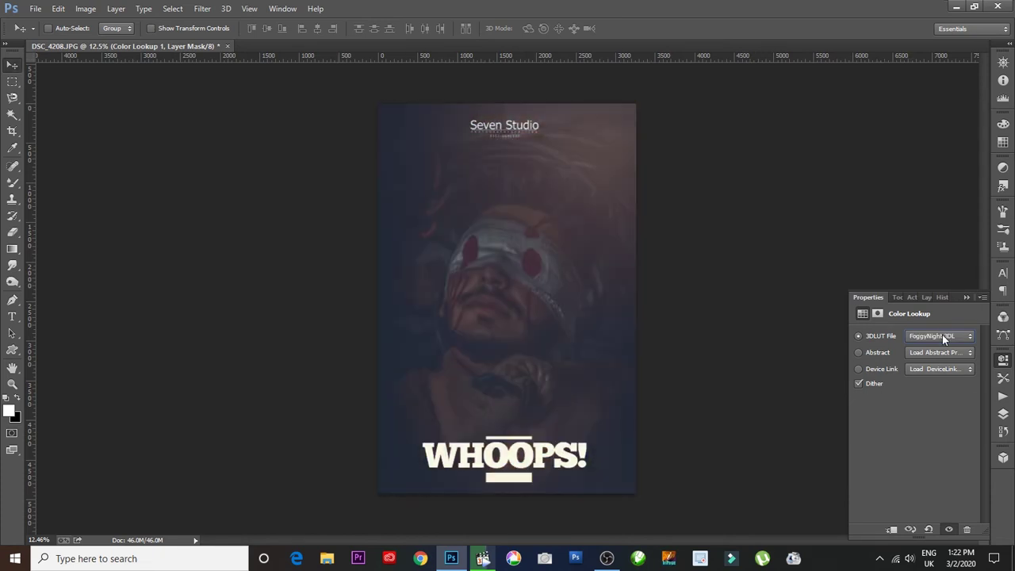
{"action": "key", "text": "Down"}
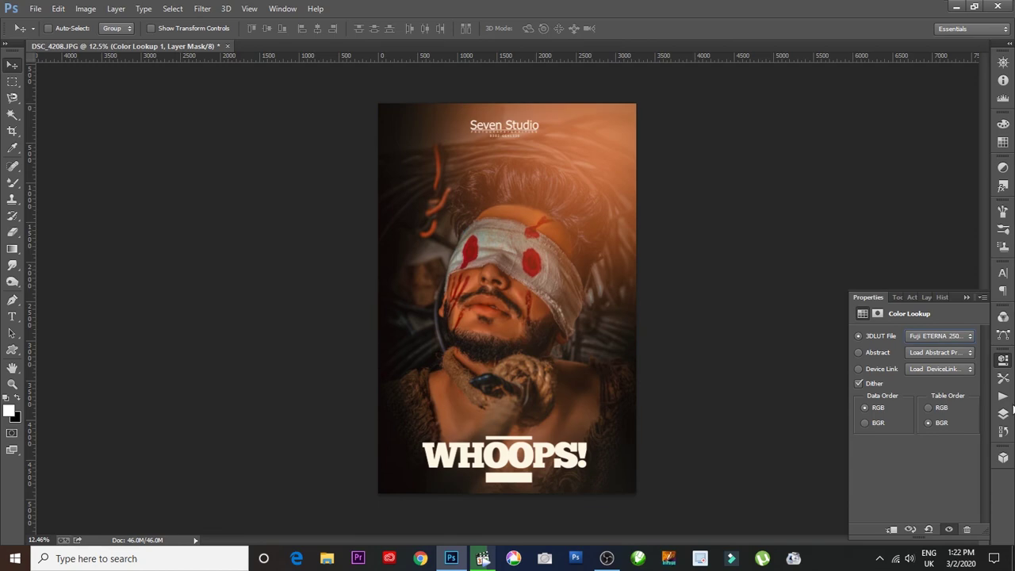
Merge the graded layers and begin saving the poster as a JPEG copy.
{"action": "key", "text": "F7"}
{"action": "key", "text": "ctrl+shift+e"}
{"action": "key", "text": "ctrl+shift+s"}
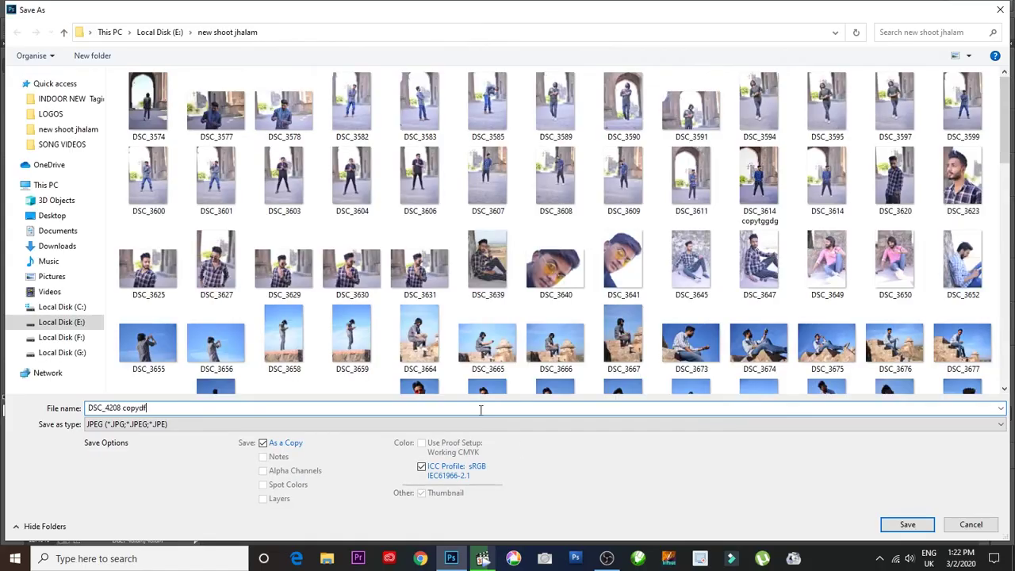
Confirm saving the JPEG copy of the poster.
{"action": "key", "text": "Return"}
{"action": "key", "text": "Return"}
{"action": "scroll", "coordinate": [544, 252], "scroll_direction": "up", "scroll_amount": 3}
{"action": "scroll", "coordinate": [516, 317], "scroll_direction": "down", "scroll_amount": 3}
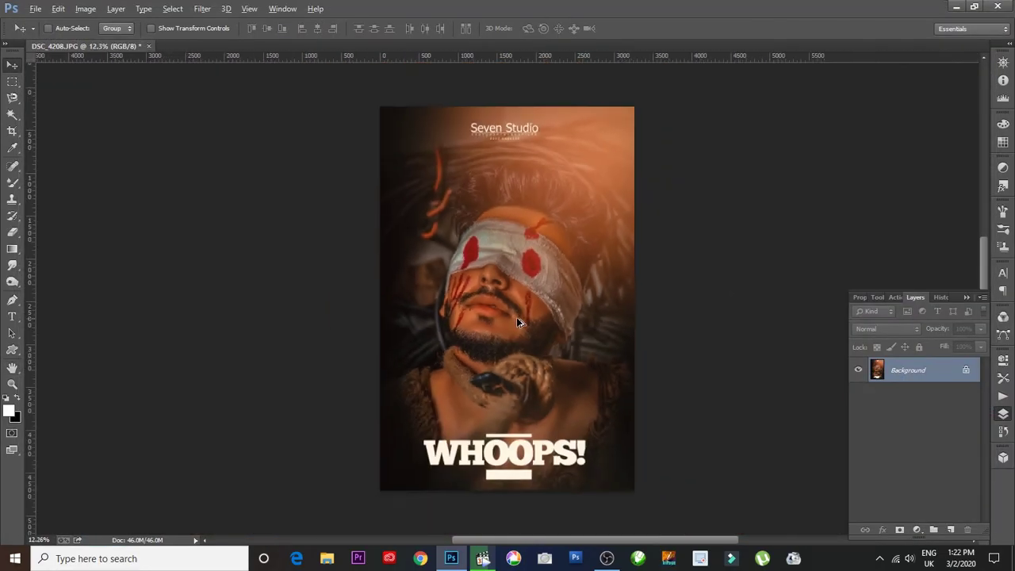
{"action": "scroll", "coordinate": [537, 326], "scroll_direction": "down", "scroll_amount": 2}
Duplicate the poster layer and crop outward to widen the canvas to the right.
{"action": "key", "text": "ctrl+j"}
{"action": "key", "text": "ctrl+j"}
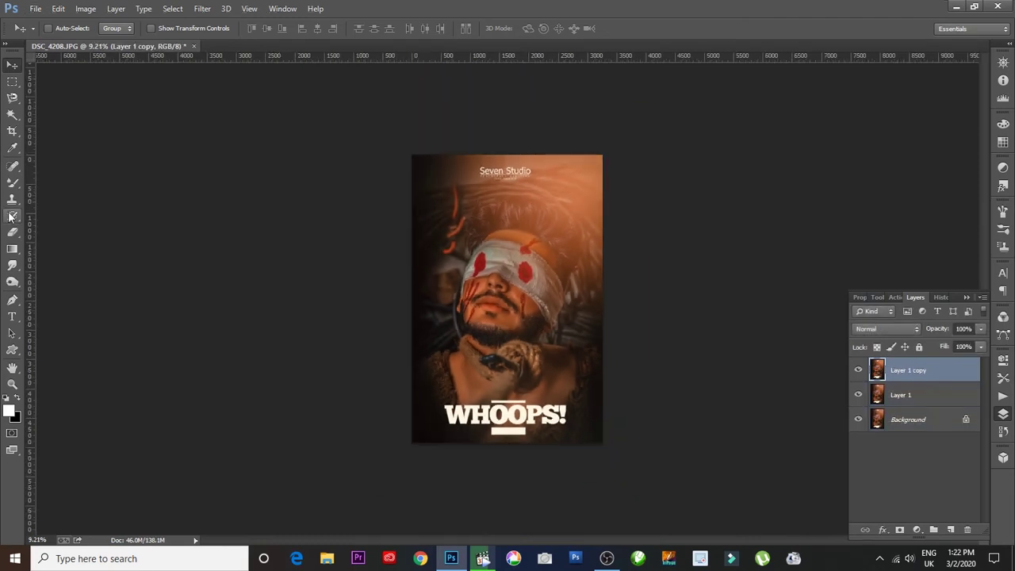
{"action": "key", "text": "c"}
{"action": "left_click_drag", "start_coordinate": [601, 298], "coordinate": [650, 297]}
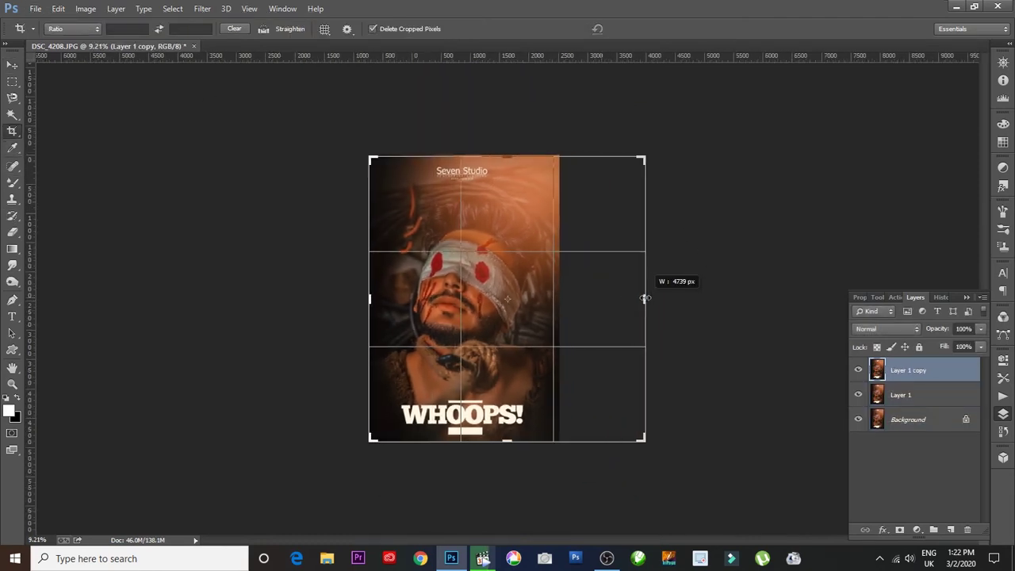
{"action": "key", "text": "Return"}
Move Layer 1 into the right gap, enlarge it to about 177%, and set opacity to 46%.
{"action": "key", "text": "alt+bracketleft"}
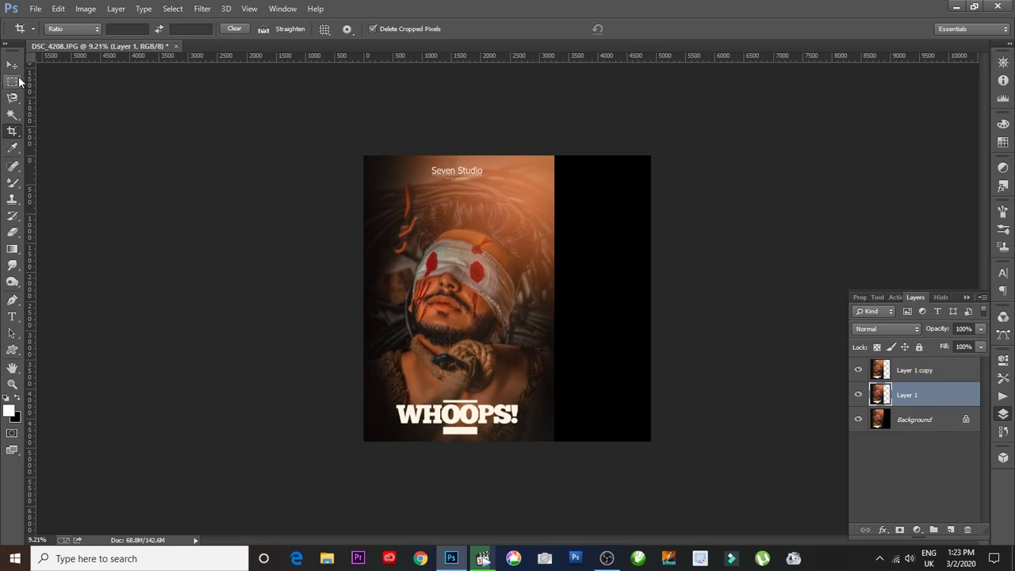
{"action": "key", "text": "v"}
{"action": "left_click_drag", "start_coordinate": [396, 286], "coordinate": [511, 285]}
{"action": "key", "text": "ctrl+t"}
{"action": "left_click_drag", "start_coordinate": [670, 157], "coordinate": [667, 221]}
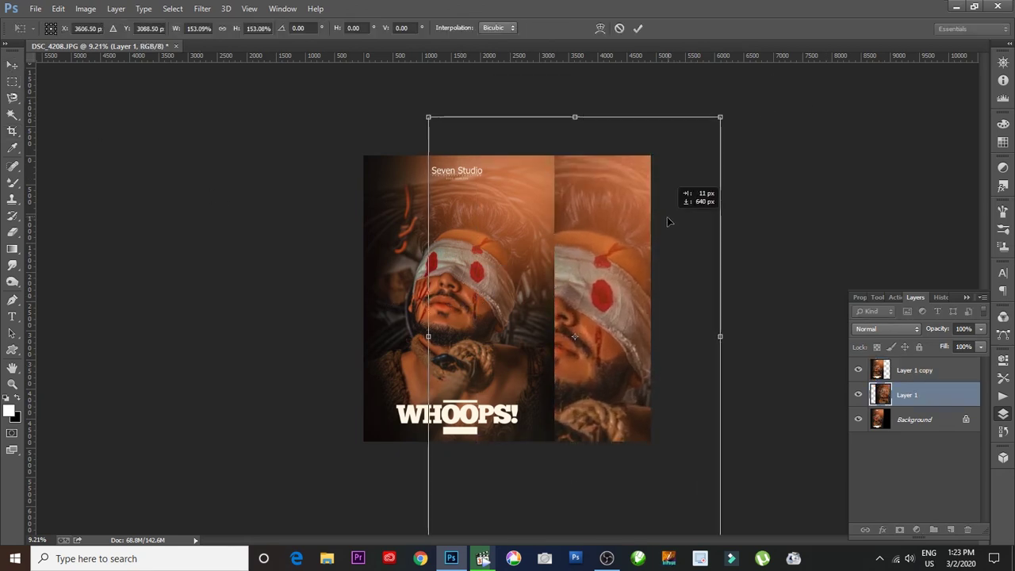
{"action": "left_click_drag", "start_coordinate": [720, 117], "coordinate": [628, 204]}
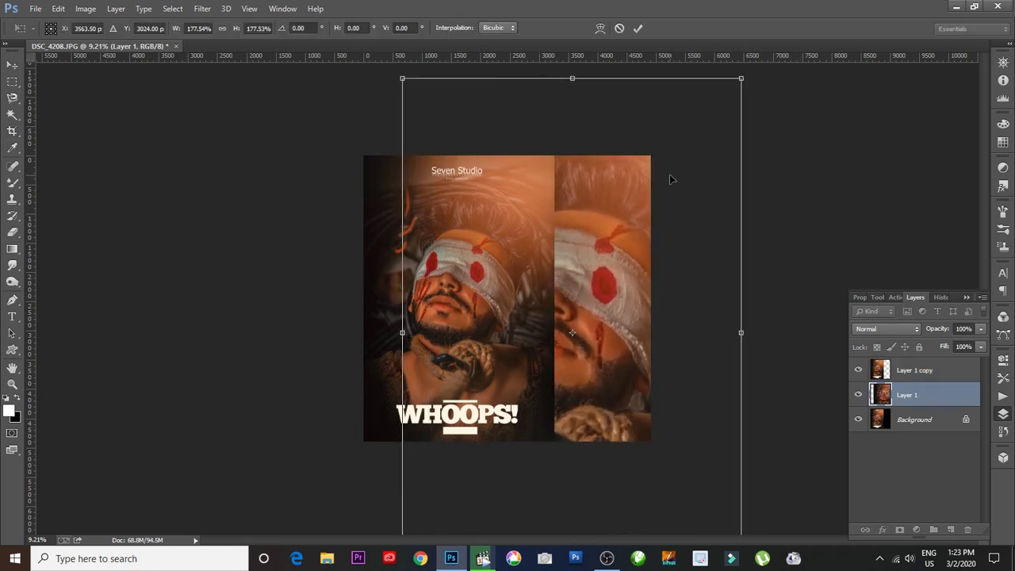
{"action": "left_click_drag", "start_coordinate": [670, 179], "coordinate": [635, 200]}
{"action": "key", "text": "Return"}
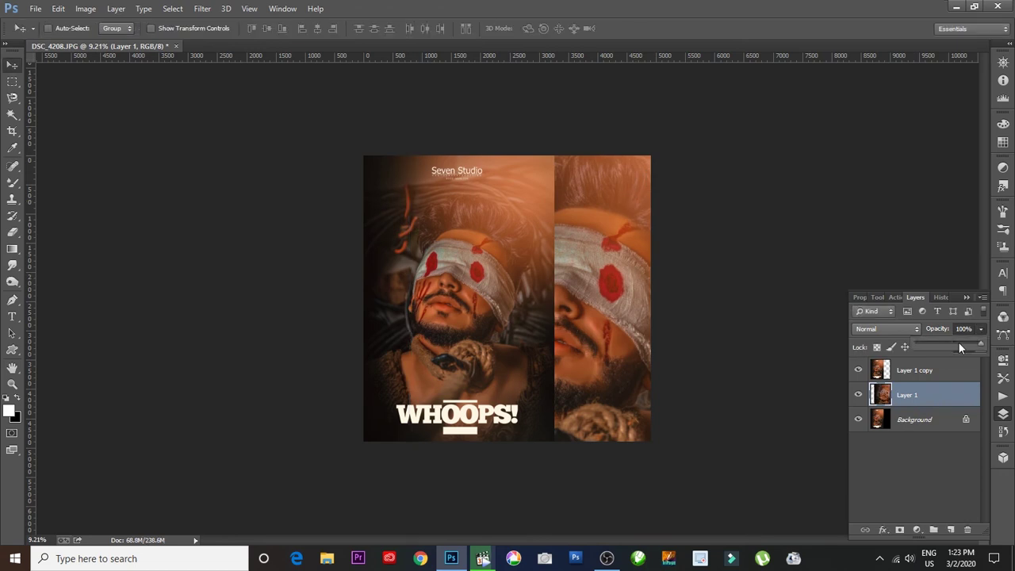
{"action": "left_click_drag", "start_coordinate": [958, 347], "coordinate": [948, 344]}
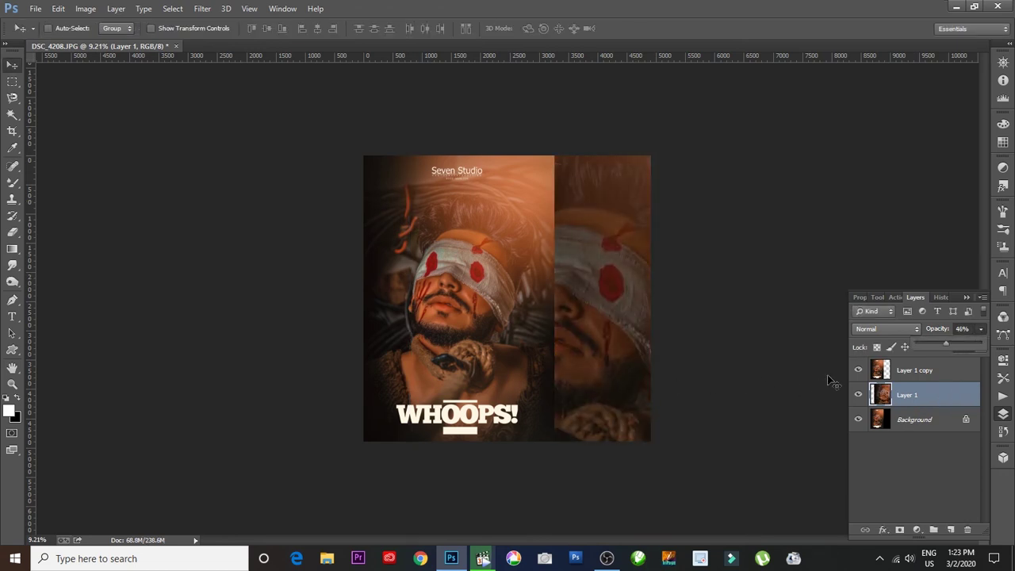
Stroke the layer's outline selection with a 9 px orange inside border.
{"action": "left_click", "coordinate": [880, 394], "text": "ctrl"}
{"action": "left_click", "coordinate": [58, 9]}
{"action": "left_click", "coordinate": [72, 202]}
{"action": "left_click", "coordinate": [526, 198]}
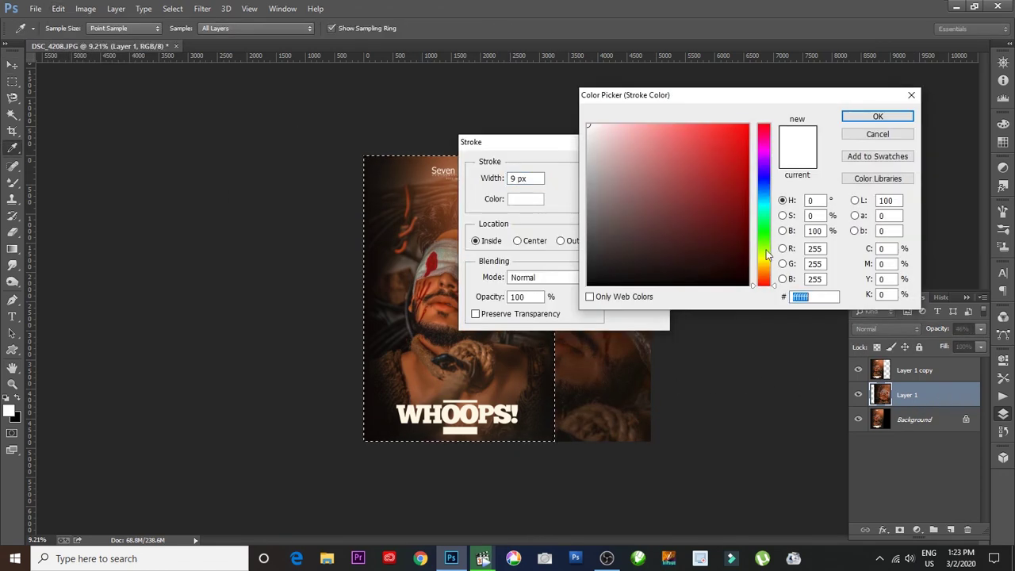
{"action": "left_click", "coordinate": [789, 273]}
{"action": "left_click", "coordinate": [889, 114]}
{"action": "left_click", "coordinate": [638, 167]}
Apply the orange stroke to the Layer 1 copy portrait panel.
{"action": "key", "text": "v"}
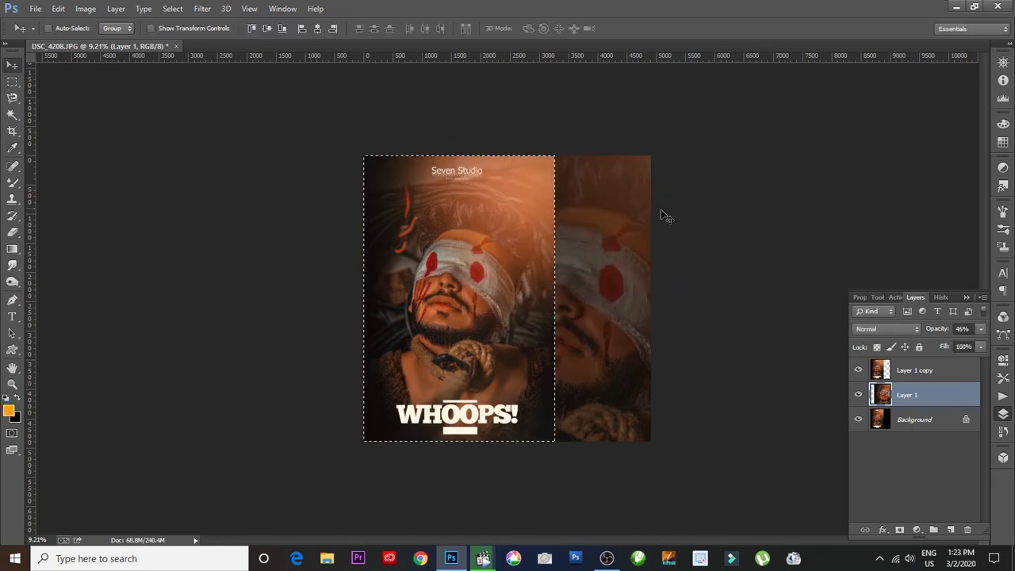
{"action": "left_click", "coordinate": [919, 370]}
{"action": "key", "text": "ctrl+d"}
{"action": "left_click", "coordinate": [58, 8]}
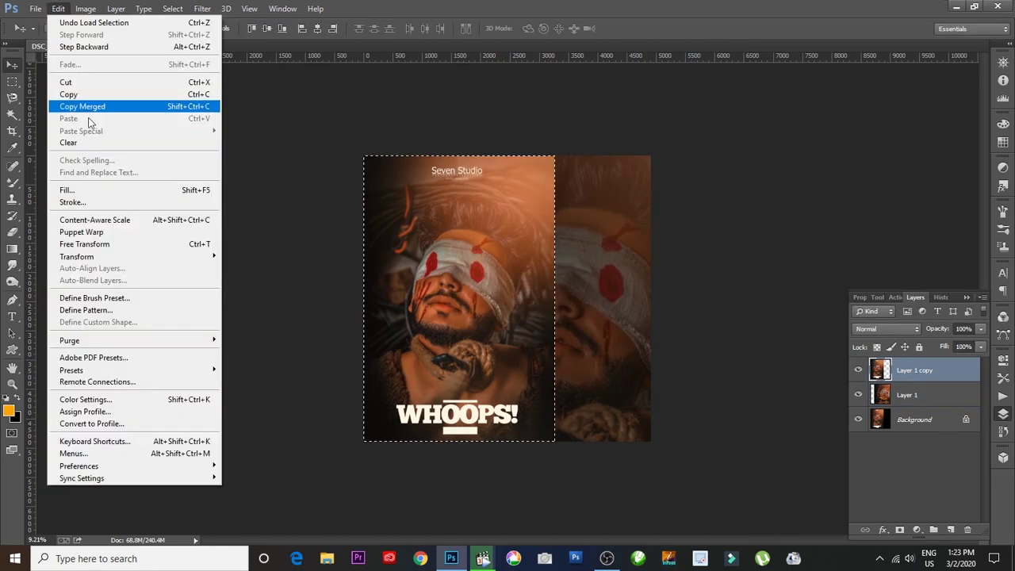
{"action": "left_click", "coordinate": [72, 202]}
{"action": "key", "text": "Return"}
Merge Layer 1 copy, Layer 1 and Background, then stroke-select the whole canvas in orange.
{"action": "left_click", "coordinate": [912, 394], "text": "shift"}
{"action": "left_click", "coordinate": [915, 420], "text": "shift"}
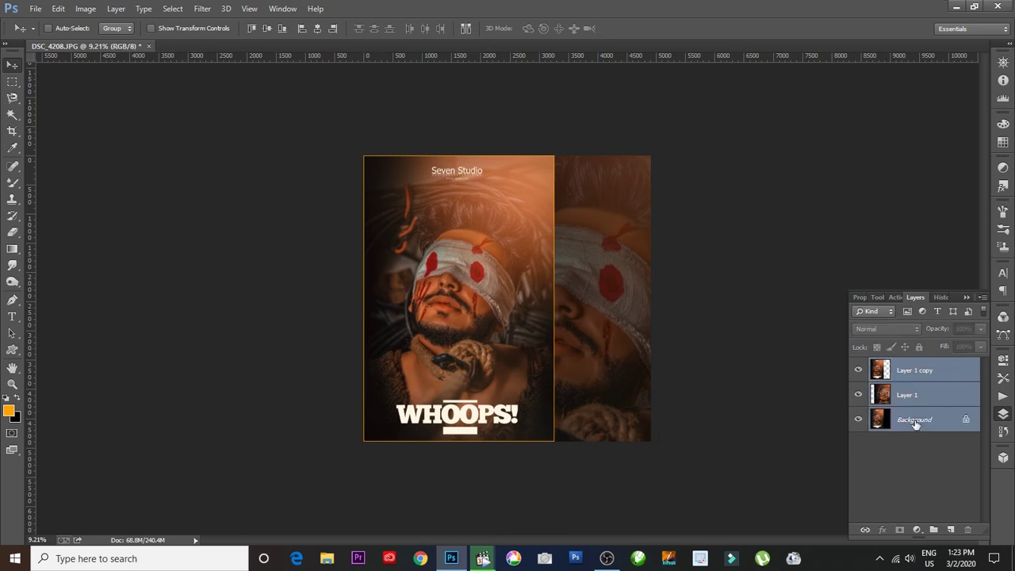
{"action": "key", "text": "ctrl+e"}
{"action": "key", "text": "ctrl+a"}
{"action": "left_click", "coordinate": [58, 9]}
{"action": "left_click", "coordinate": [72, 203]}
{"action": "left_click", "coordinate": [526, 199]}
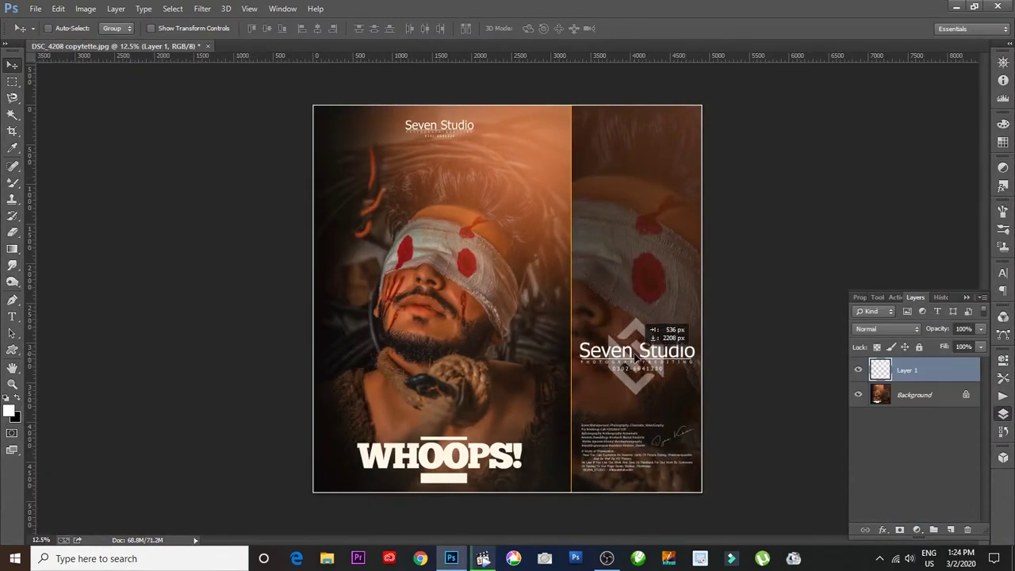
Merge the Seven Studio branding layer into the poster and save it as DSC_4208 copytette.jpg.
{"action": "key", "text": "ctrl+e"}
{"action": "key", "text": "ctrl+s"}
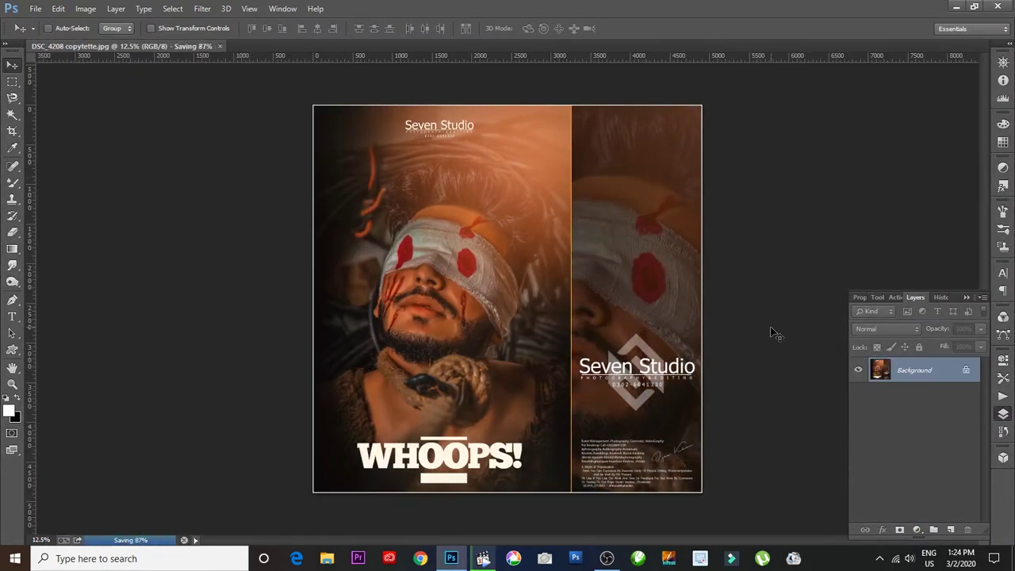